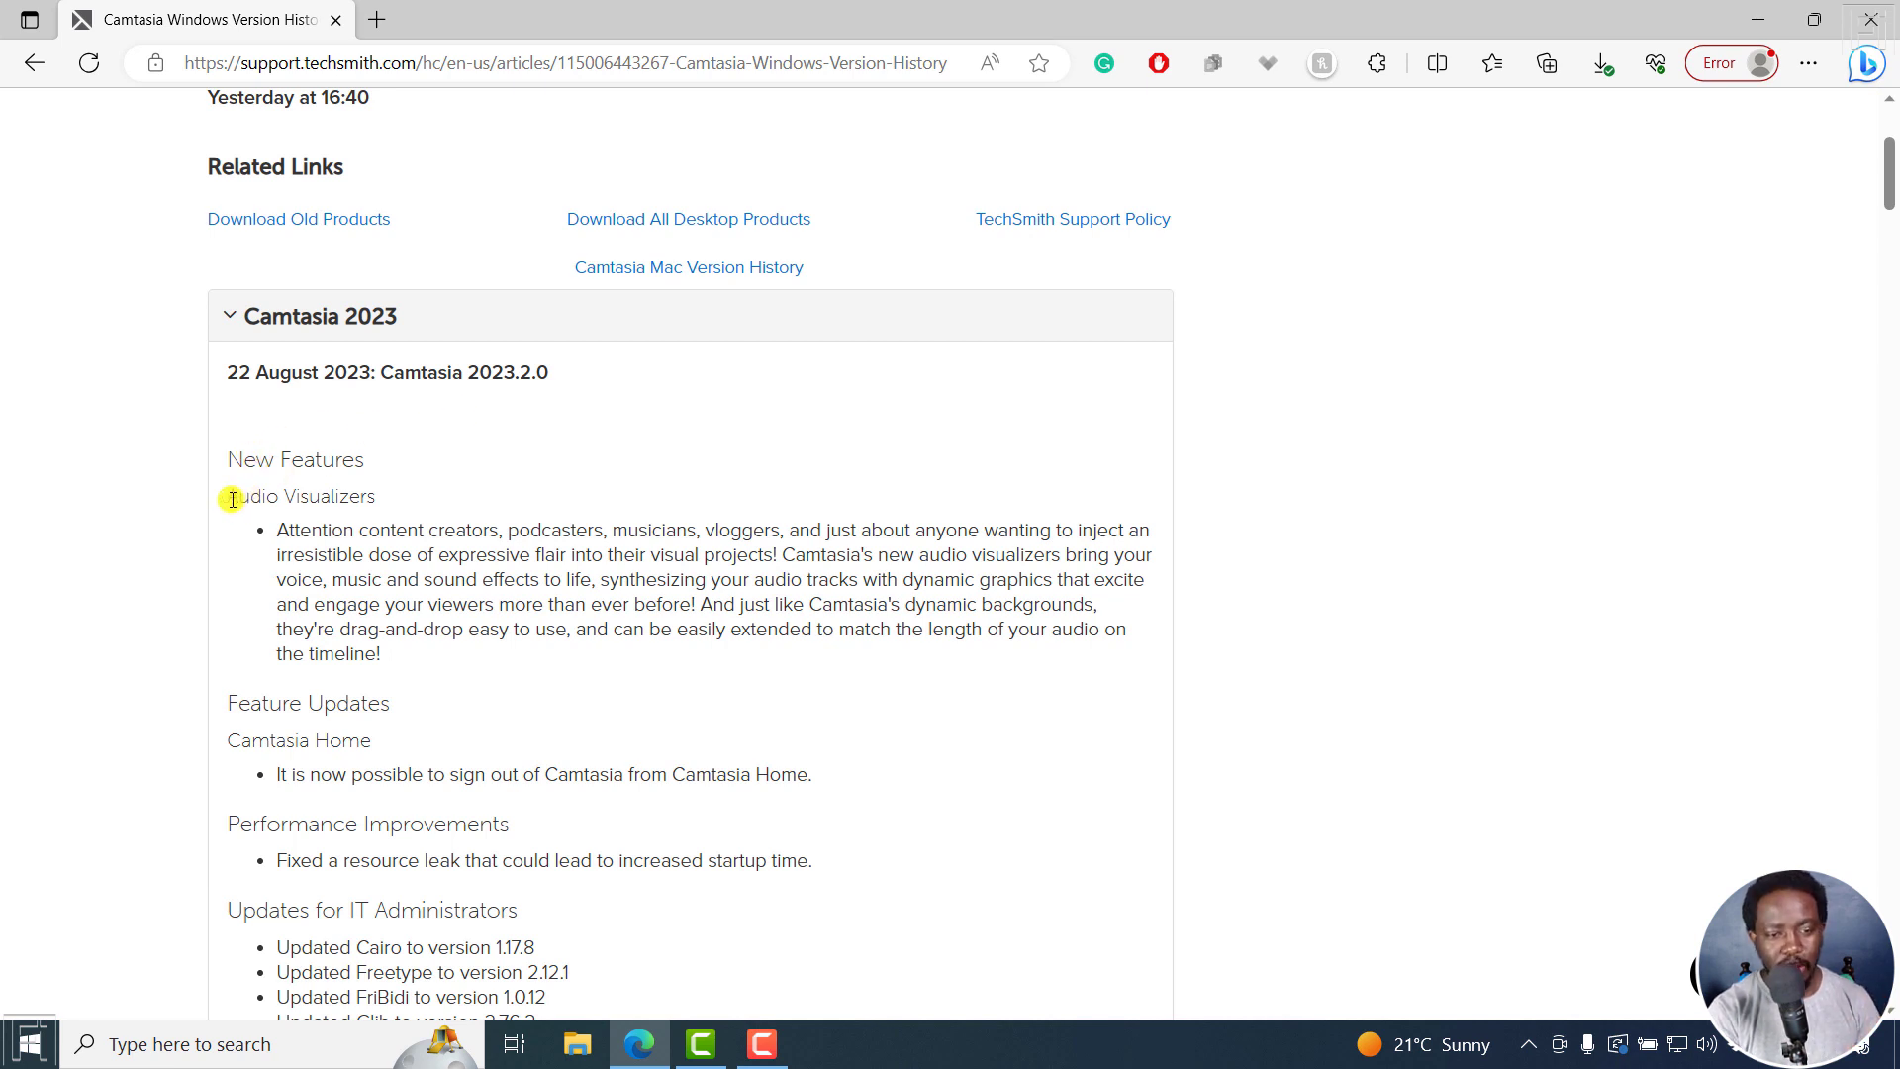
Read the Audio Visualizers entry in the Camtasia 2023.2.0 release notes
{"action": "left_click_drag", "start_coordinate": [231, 500], "coordinate": [372, 531]}
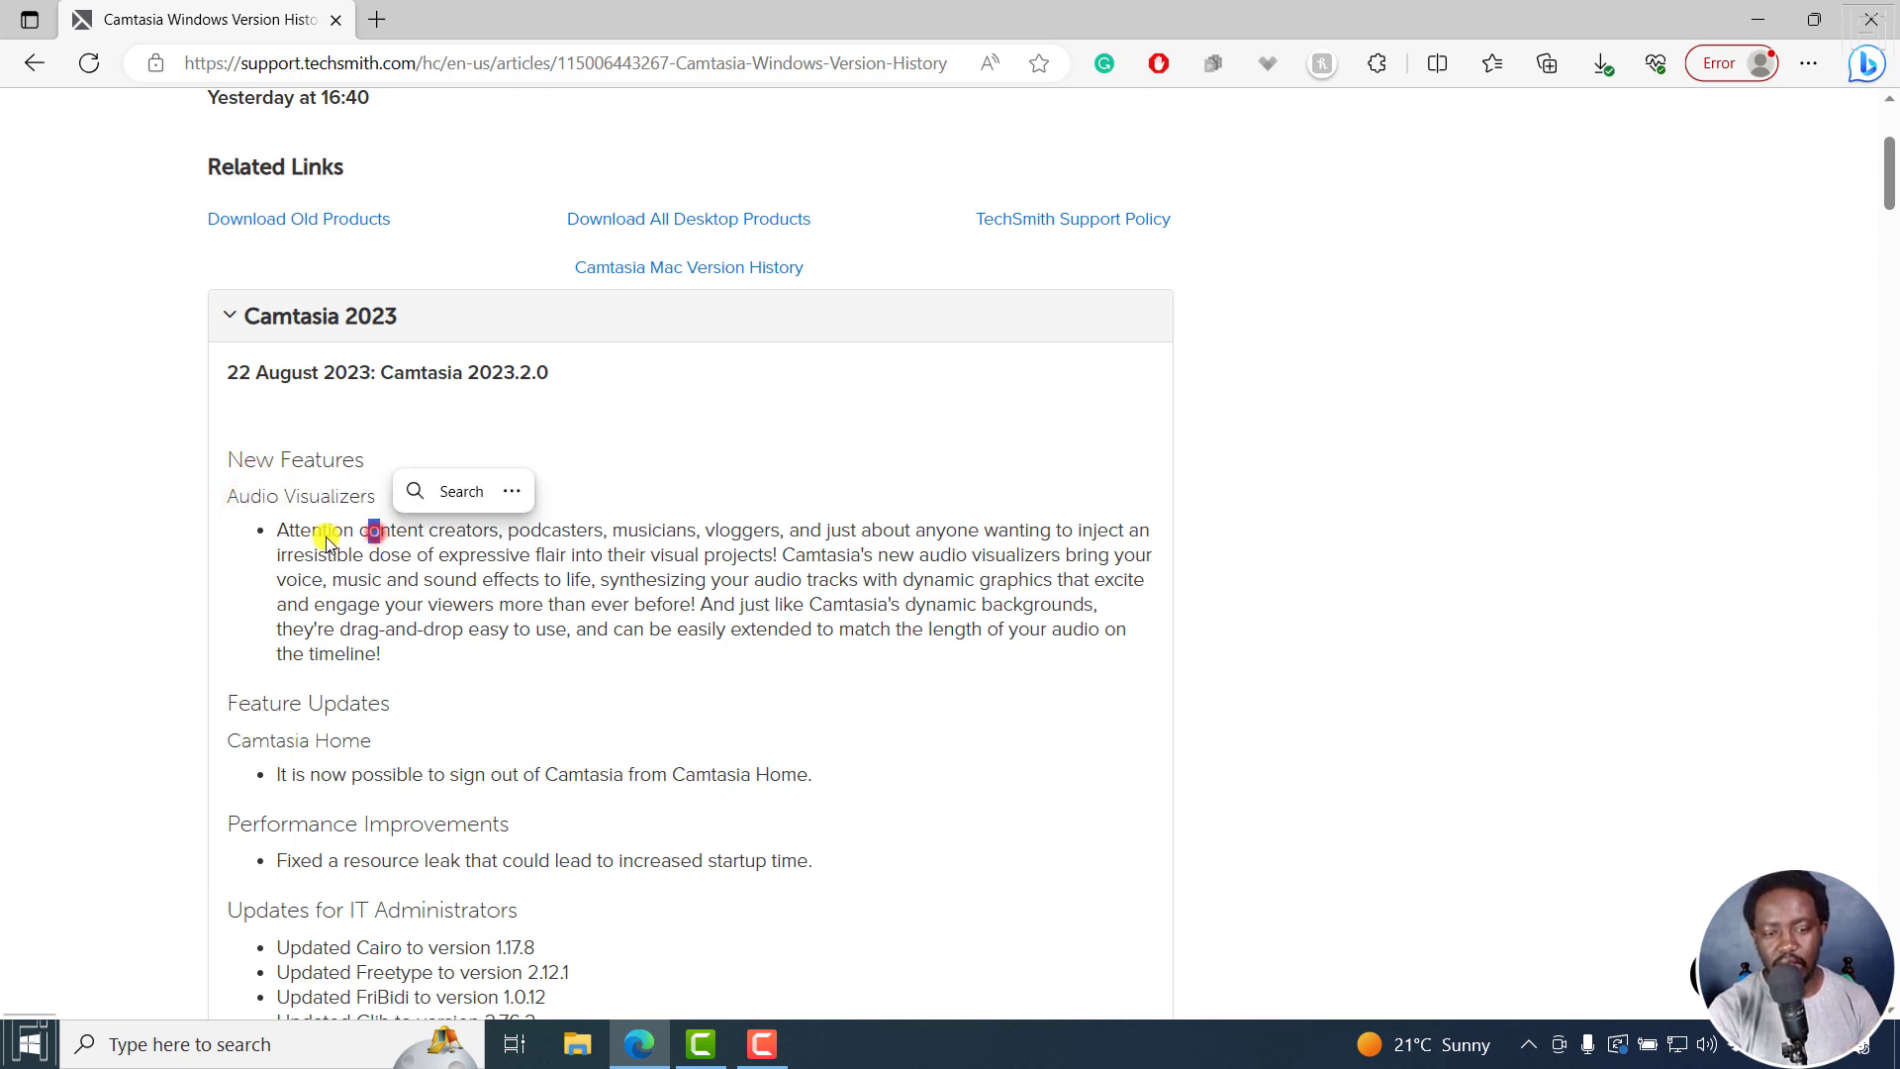
{"action": "left_click", "coordinate": [327, 539]}
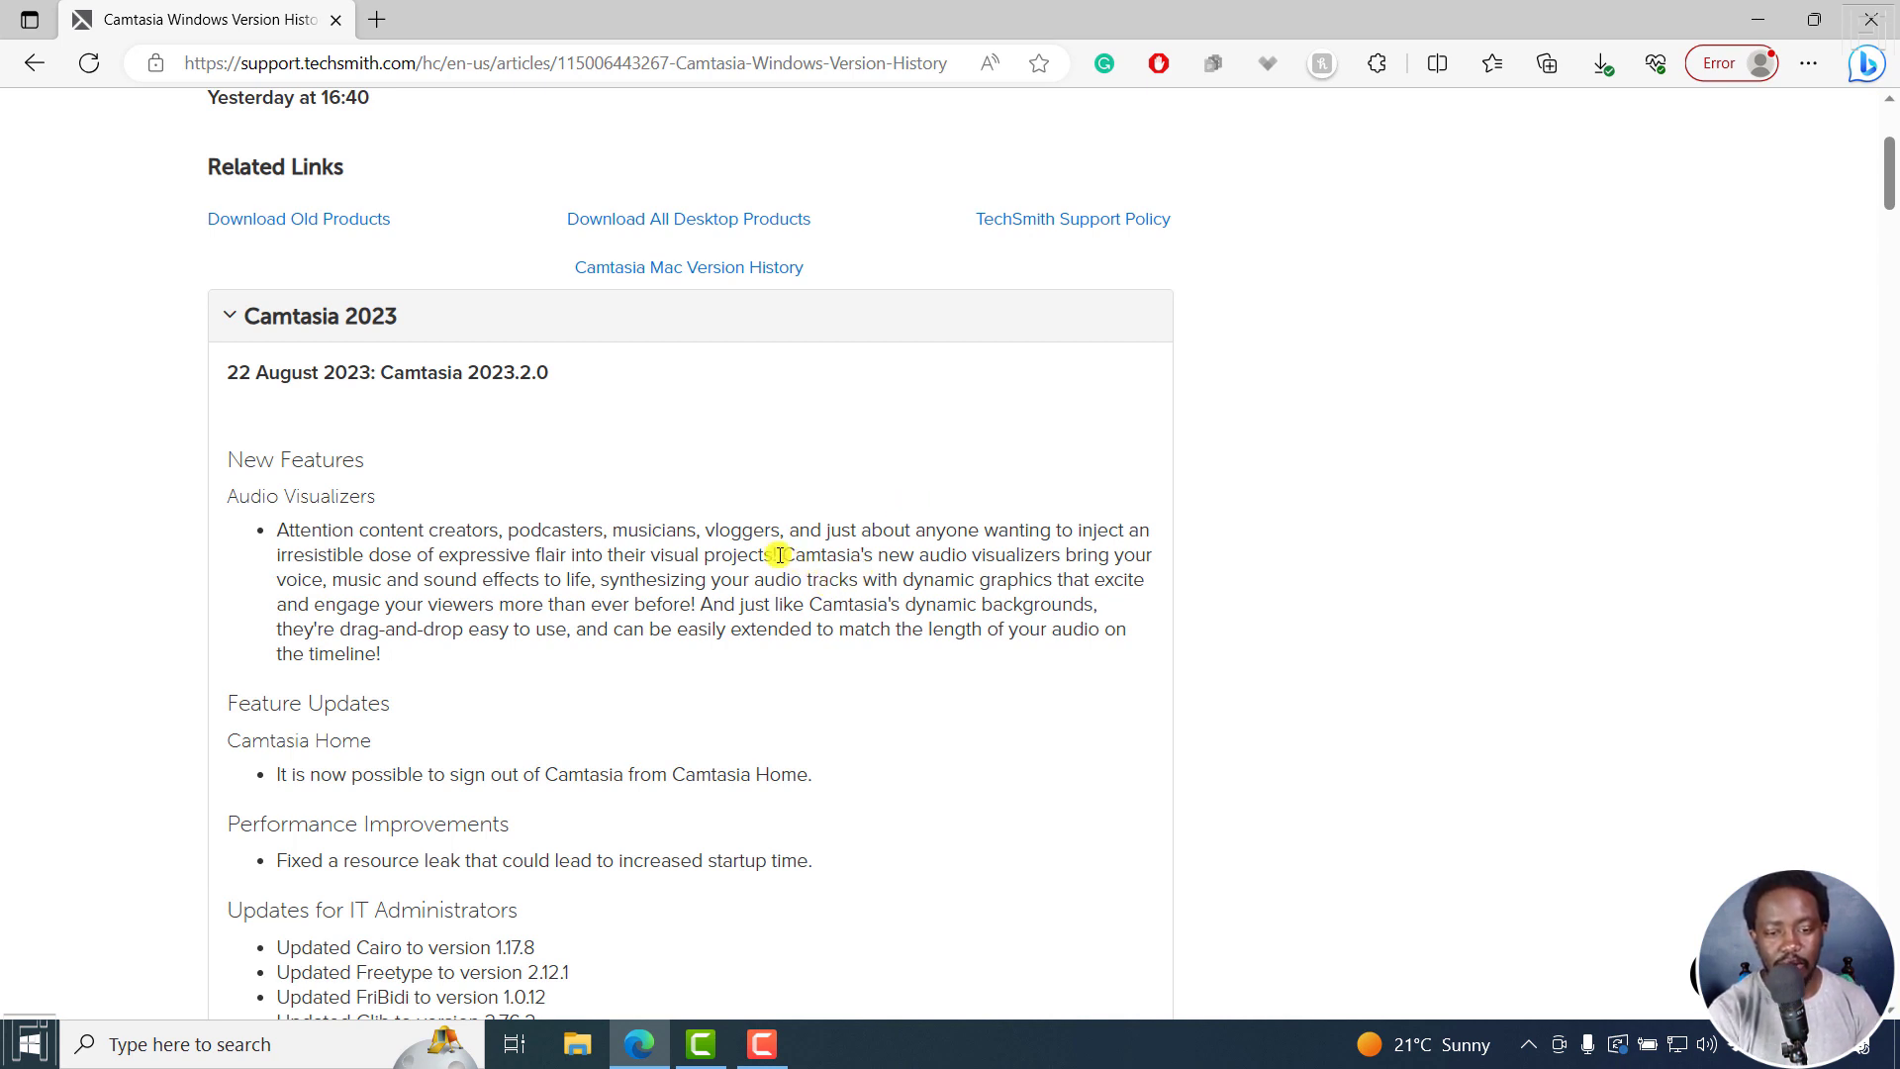
{"action": "left_click_drag", "start_coordinate": [785, 555], "coordinate": [1076, 555]}
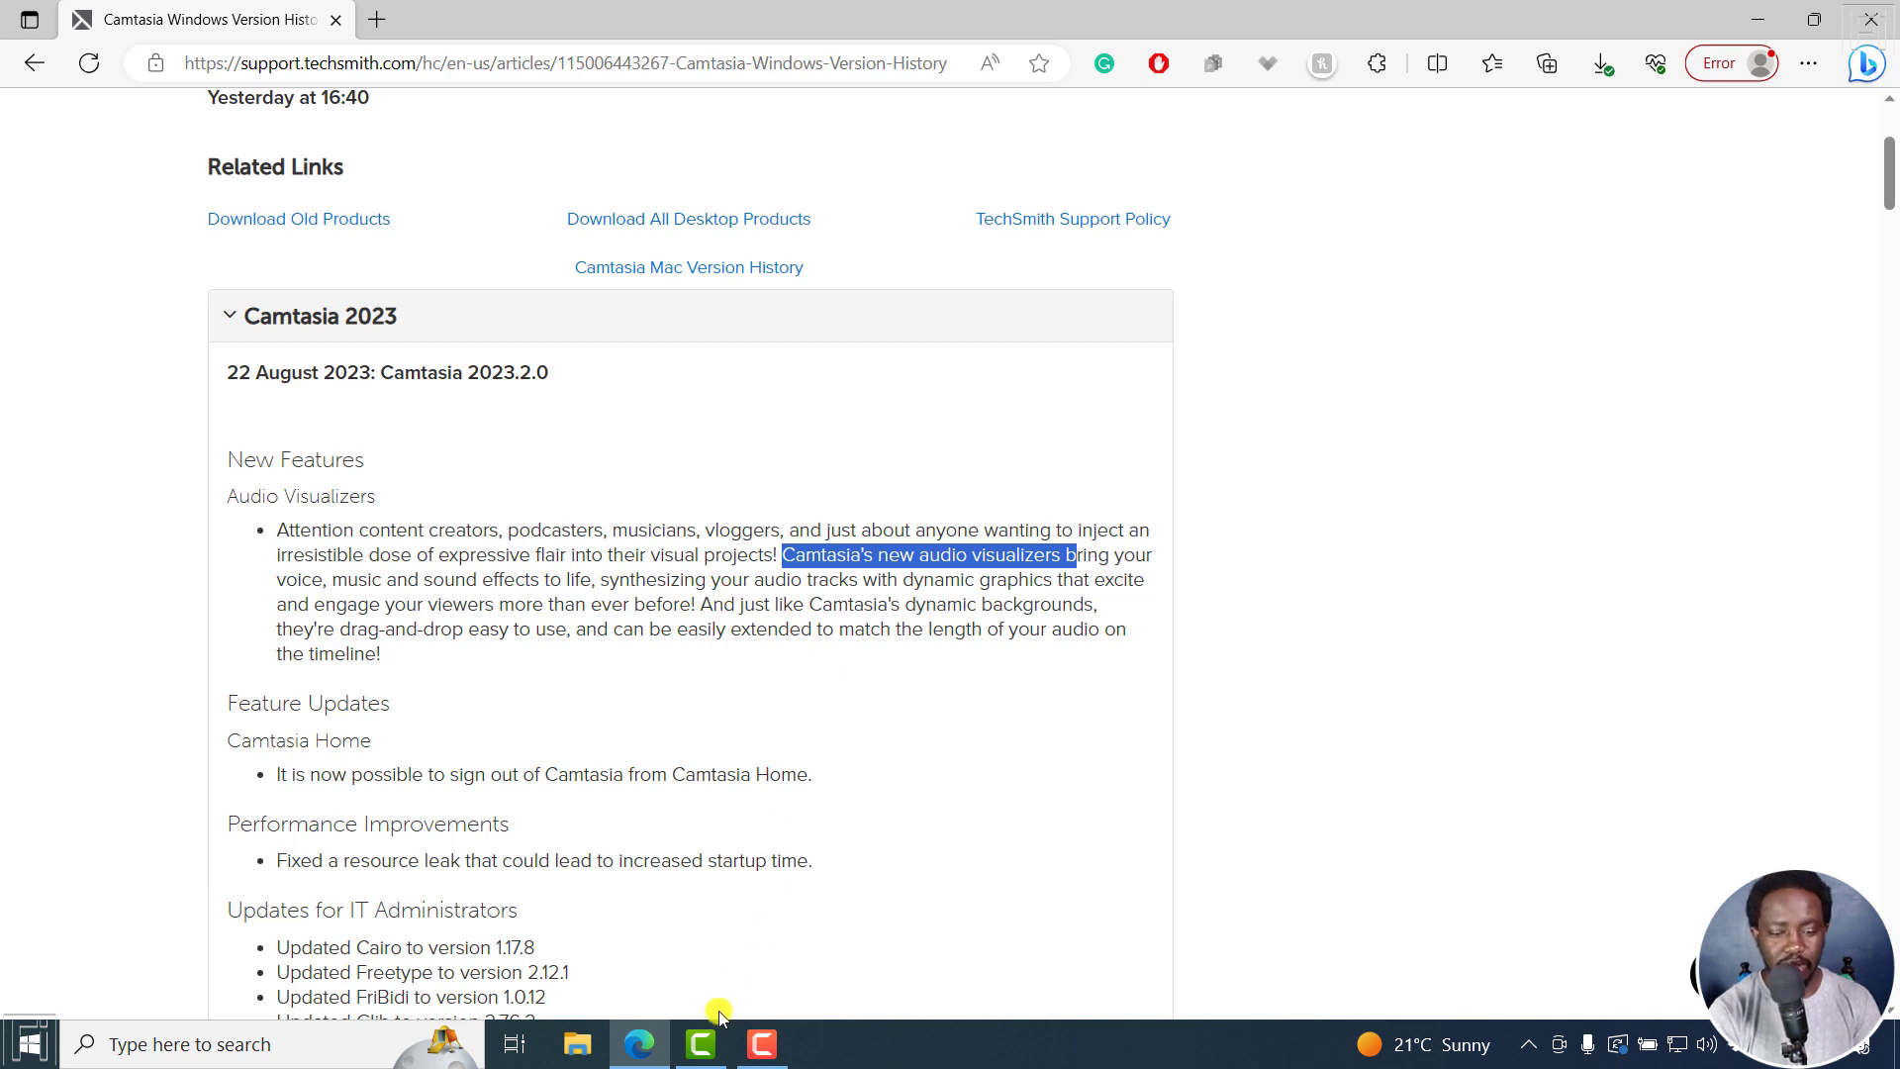
Switch to Camtasia and enlarge the camera video overlay, keeping it anchored in the canvas's lower-right corner
{"action": "left_click", "coordinate": [701, 1047]}
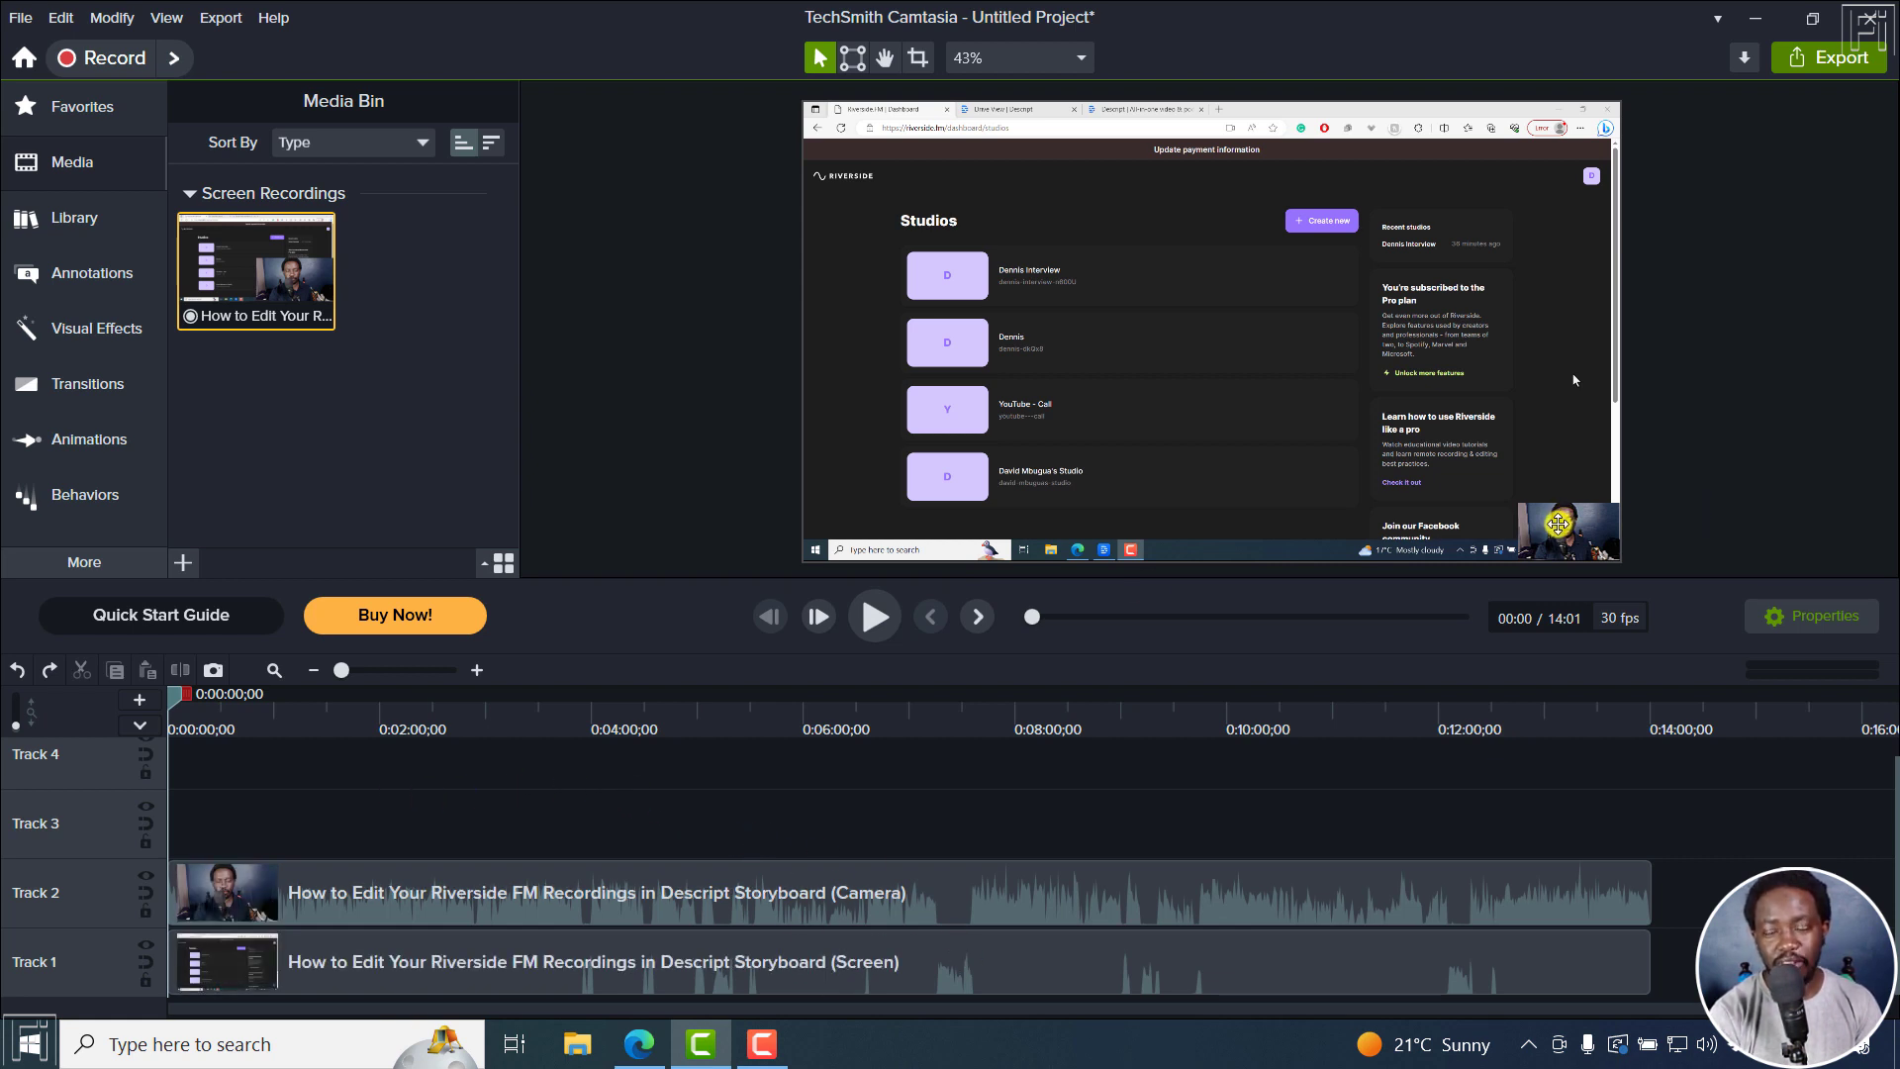
{"action": "left_click", "coordinate": [1535, 520]}
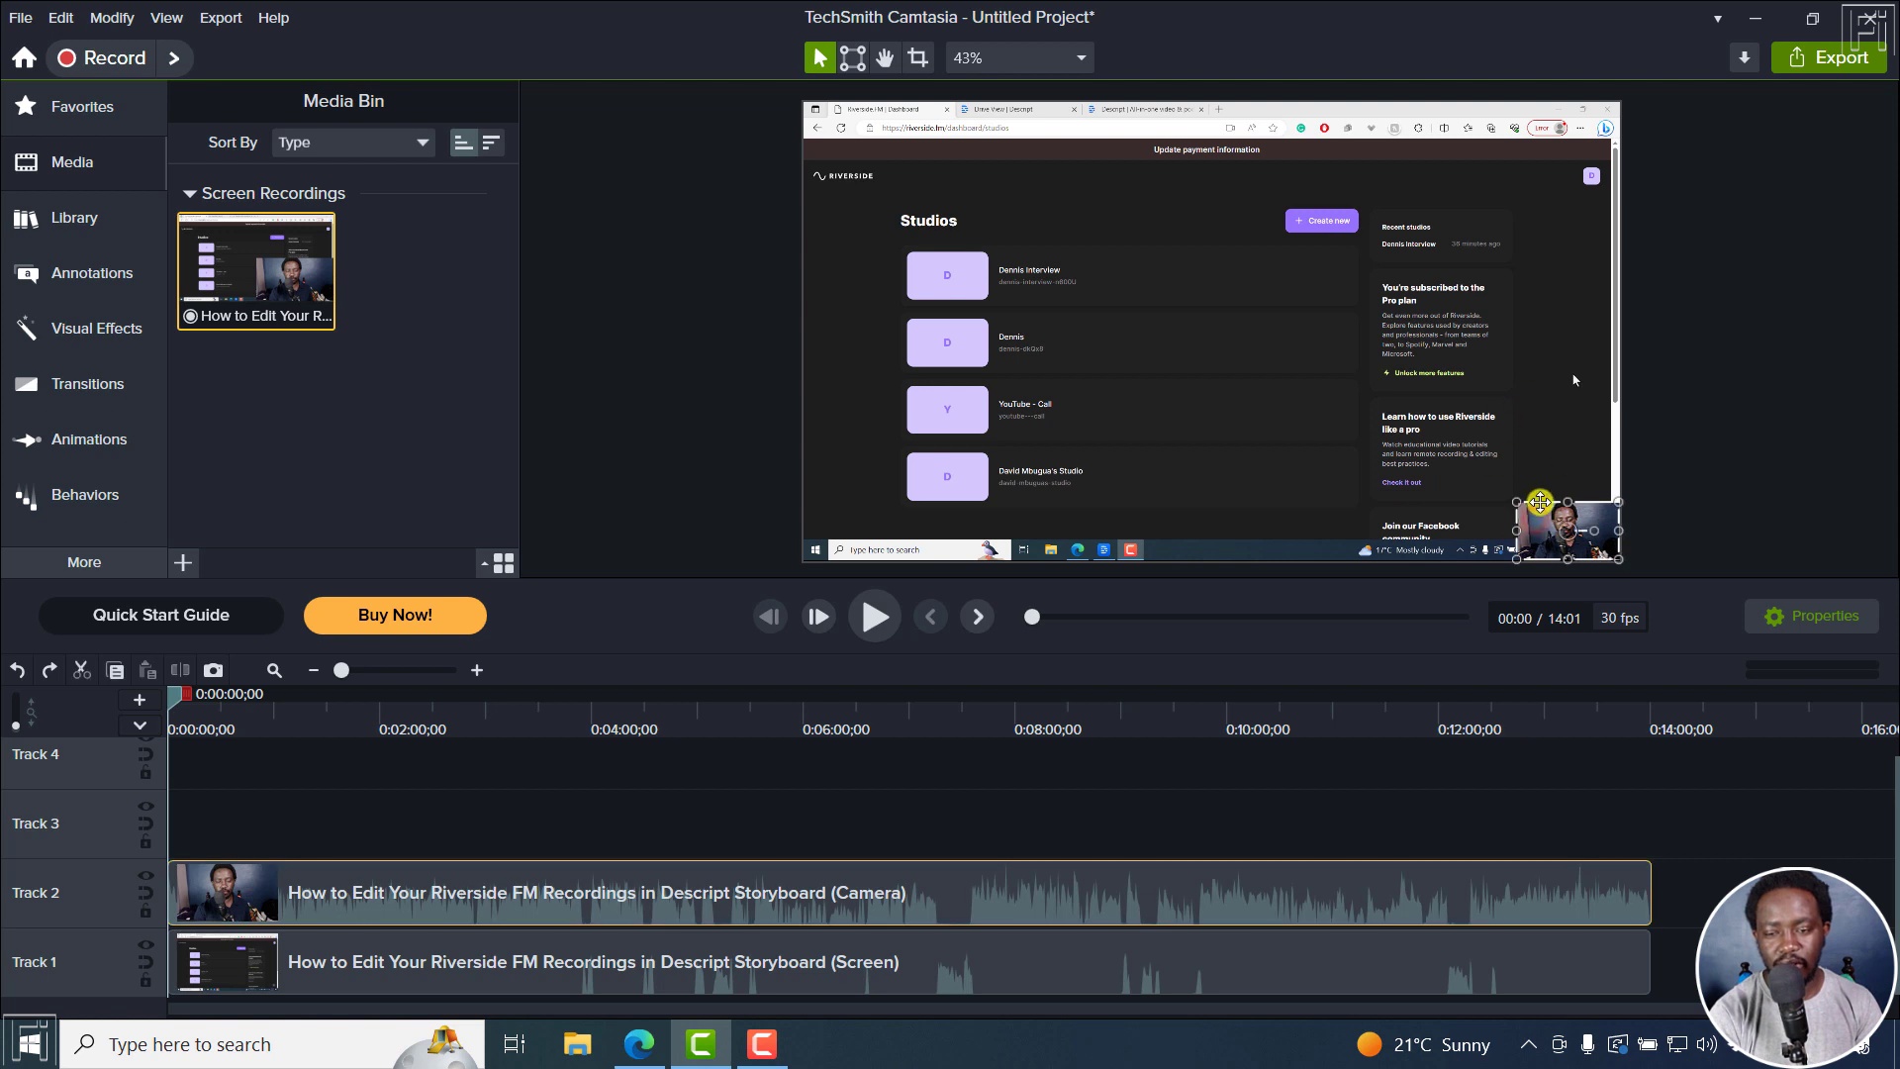
{"action": "left_click_drag", "start_coordinate": [1516, 504], "coordinate": [1443, 461]}
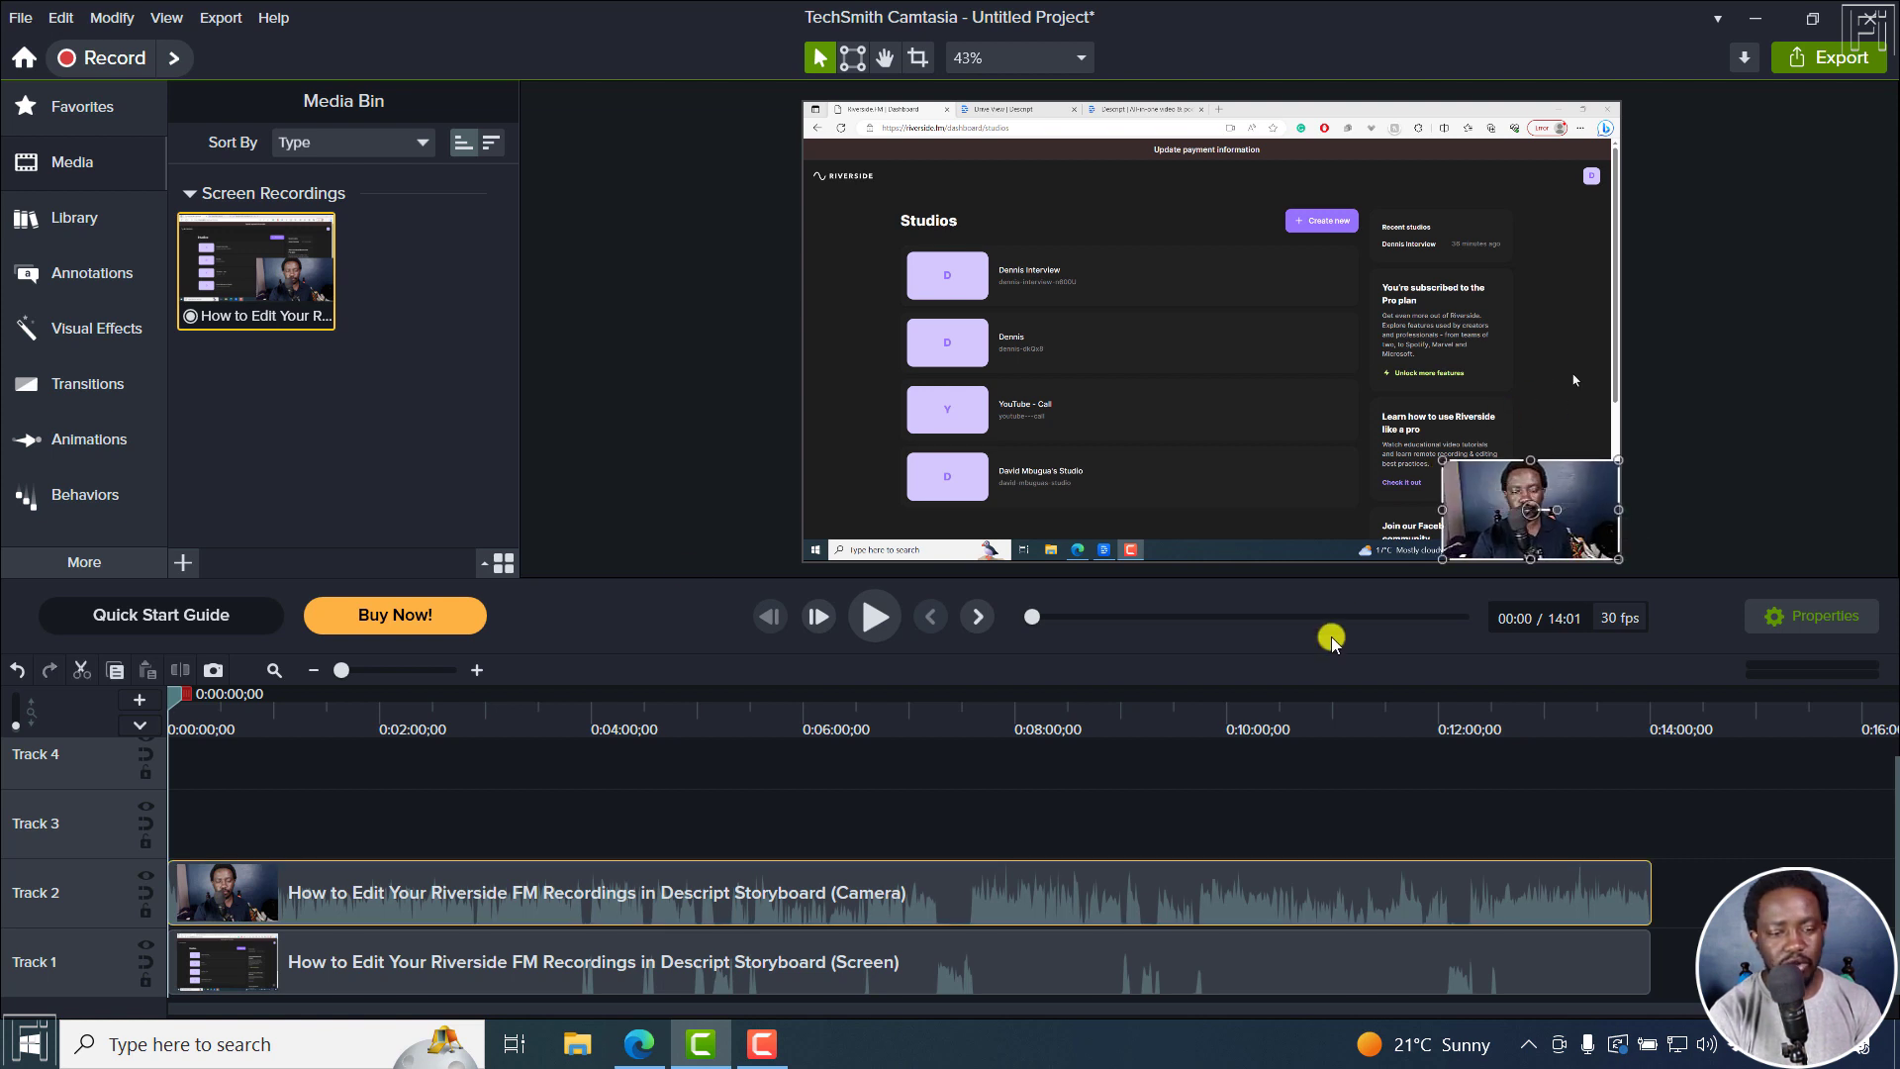
Add a yellow circle shape, enlarge it to the camera video's height, and centre it over the speaker's face
{"action": "left_click", "coordinate": [72, 271]}
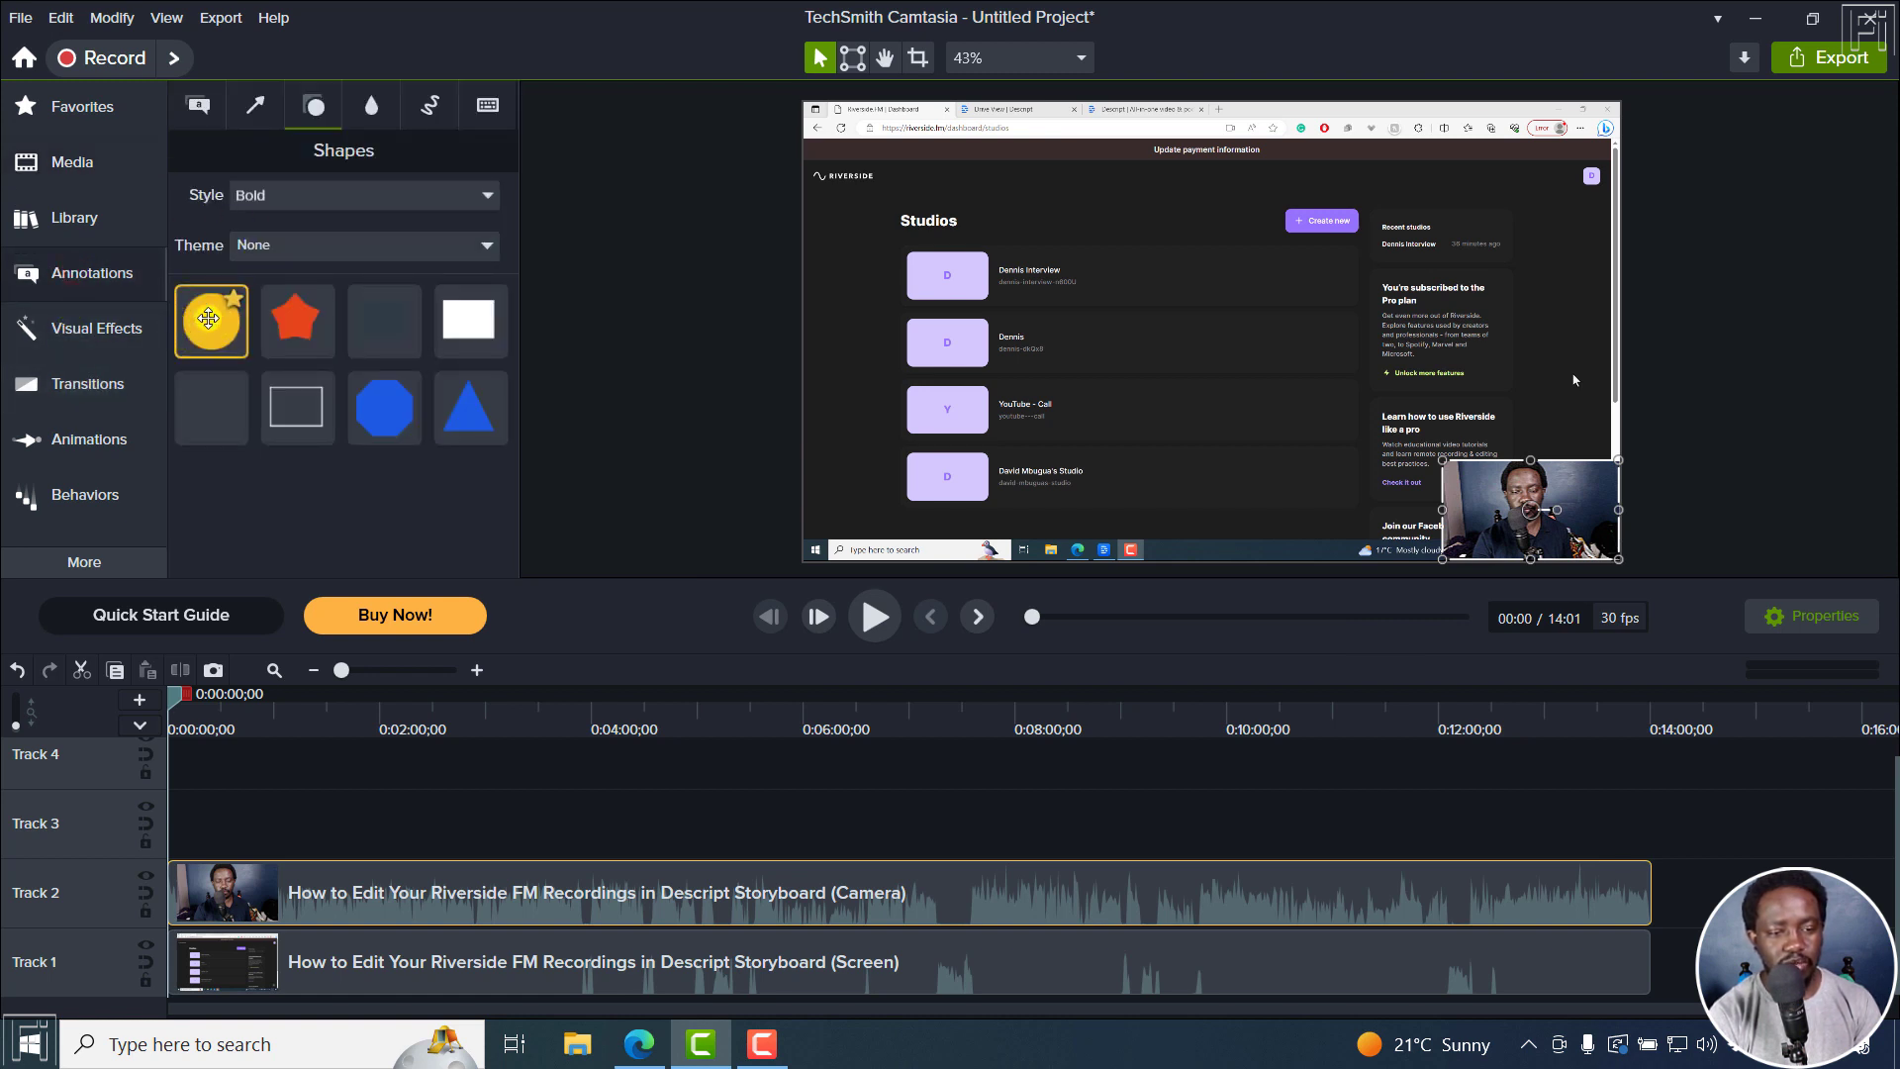
{"action": "right_click", "coordinate": [220, 314]}
{"action": "left_click", "coordinate": [277, 315]}
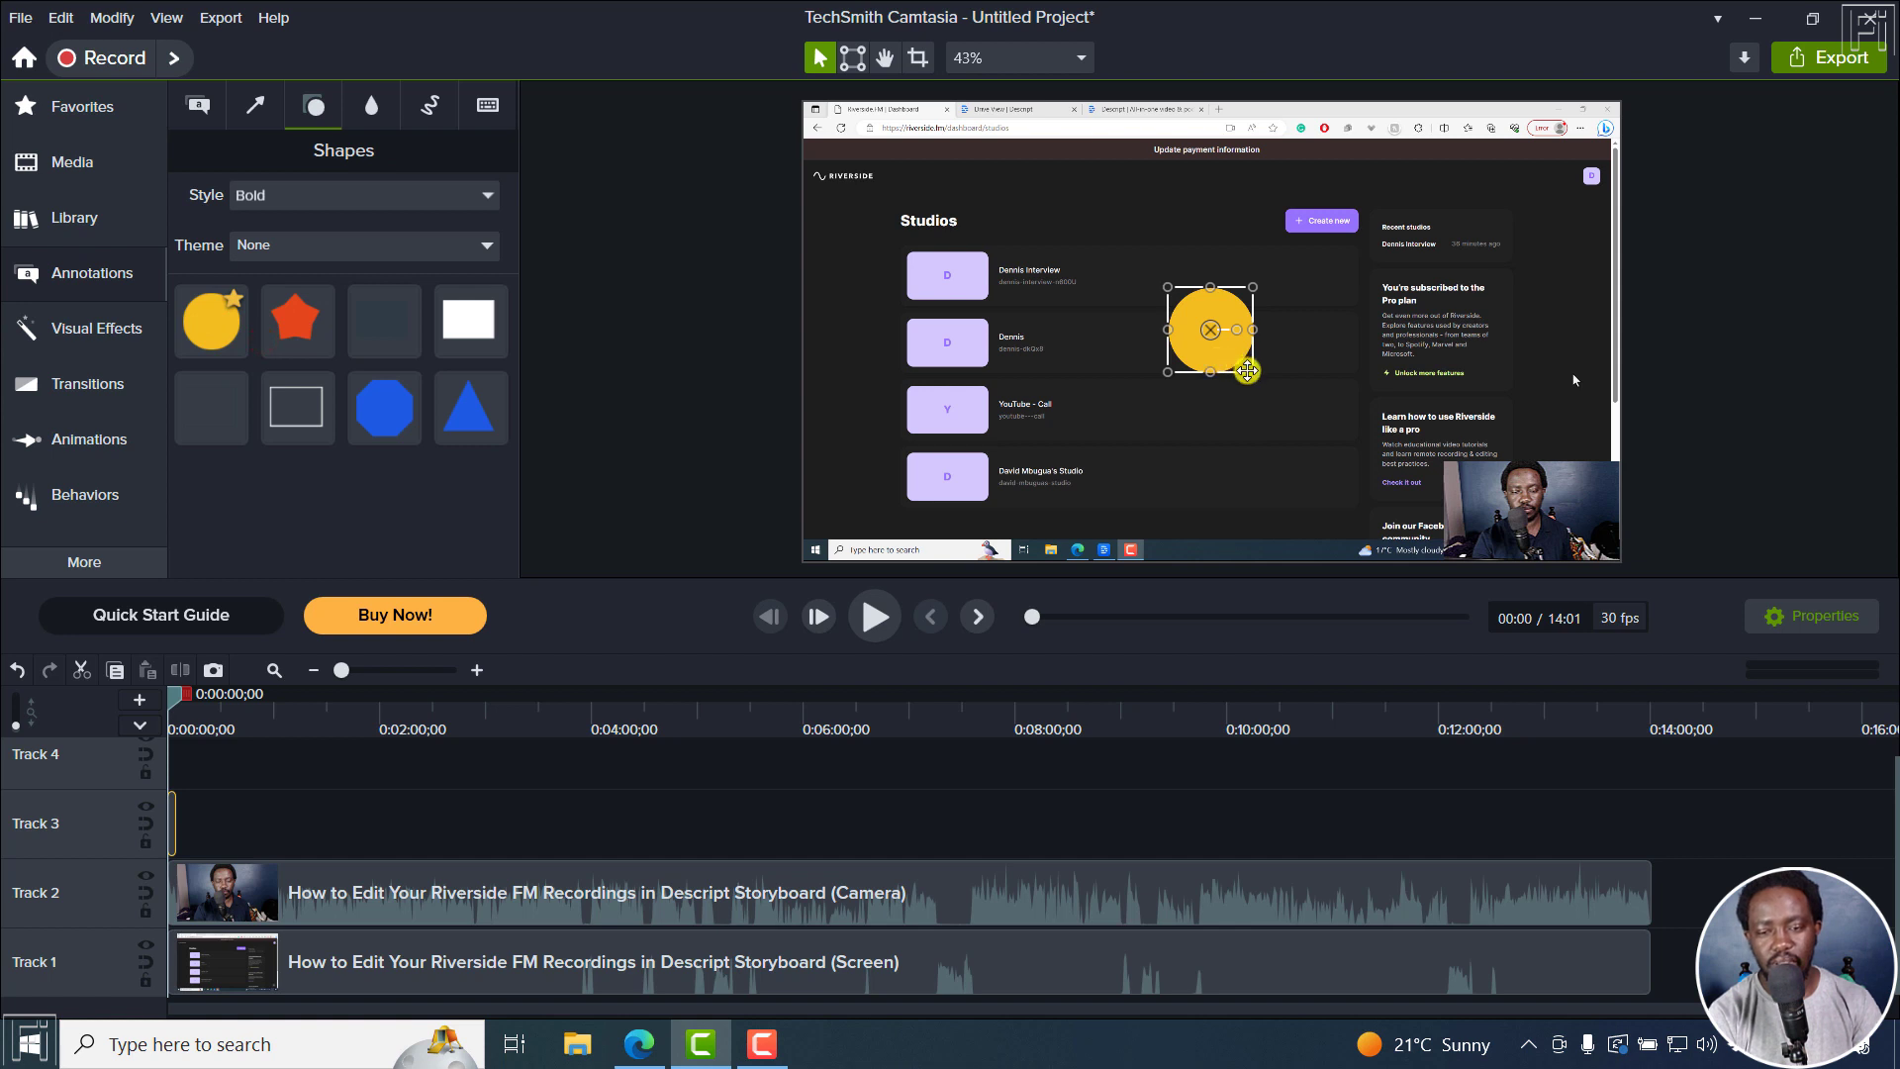
{"action": "left_click_drag", "start_coordinate": [1250, 372], "coordinate": [1291, 411]}
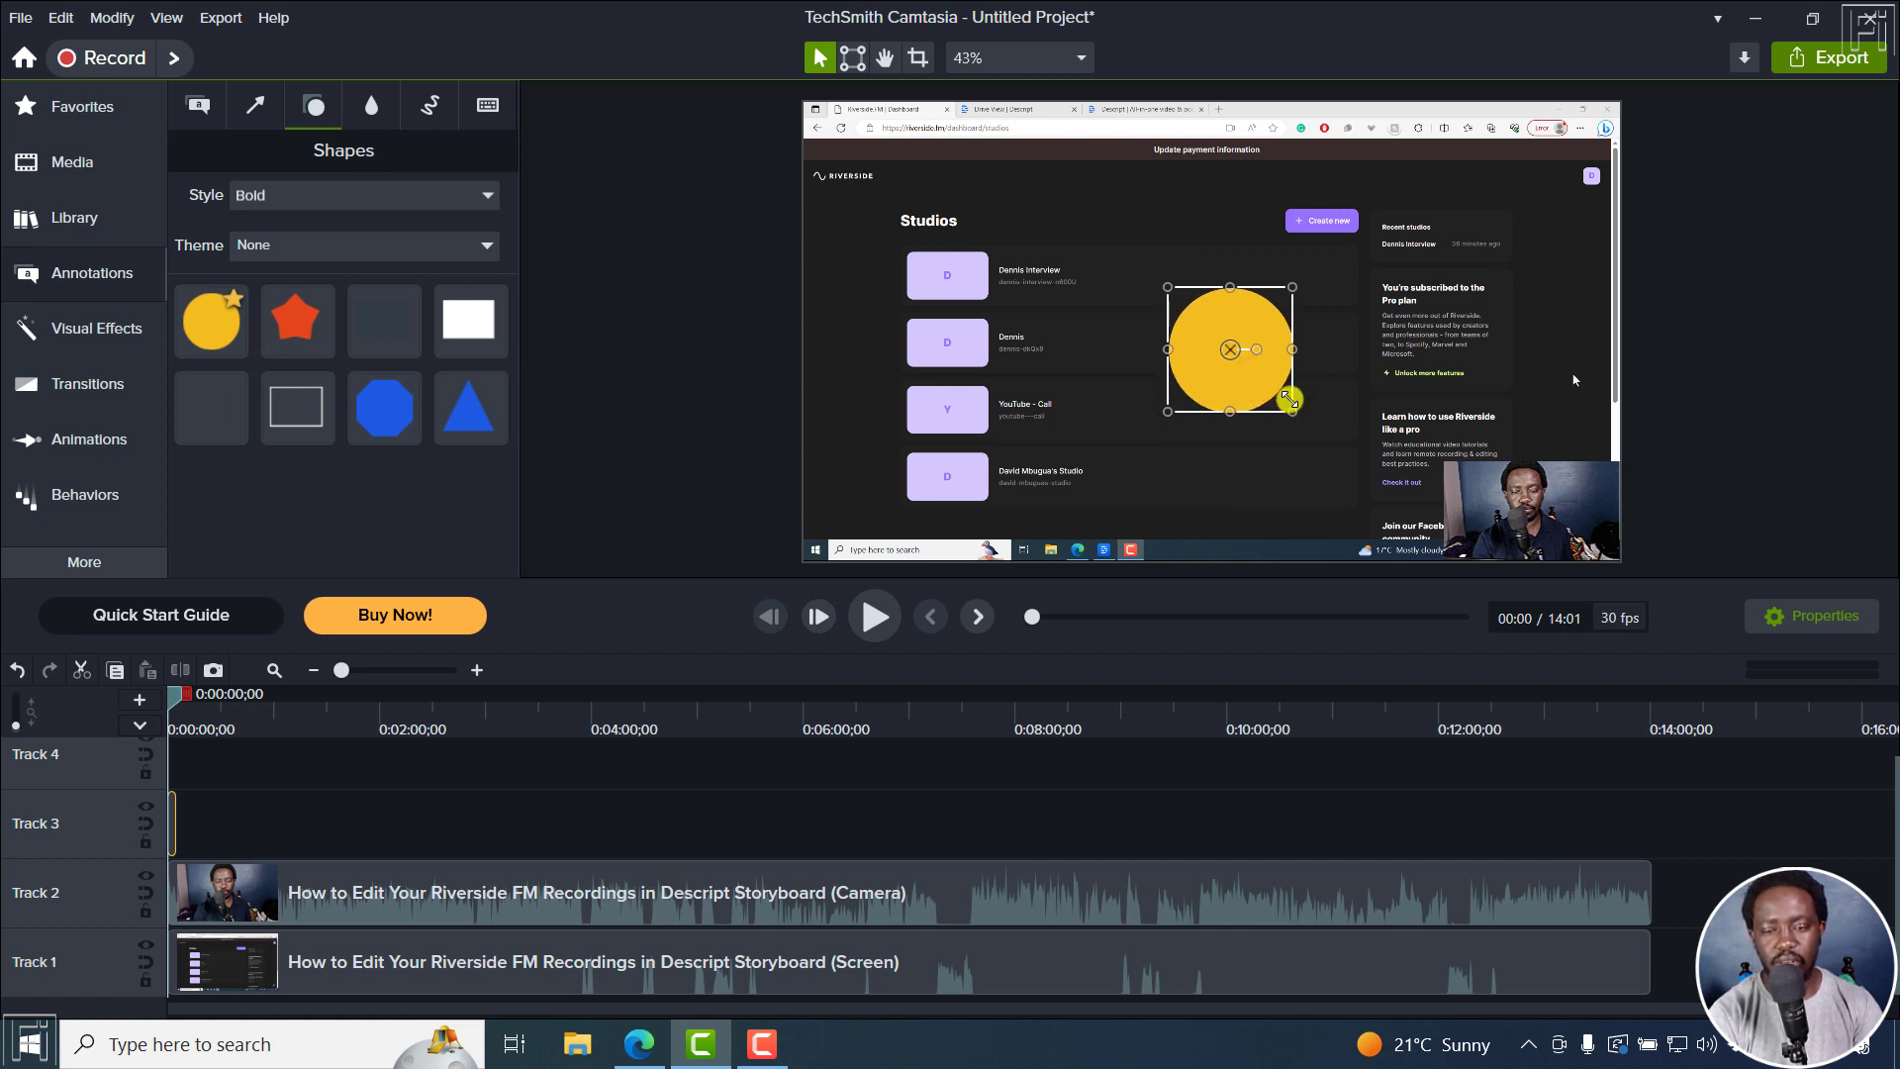
{"action": "left_click_drag", "start_coordinate": [1199, 335], "coordinate": [1514, 509]}
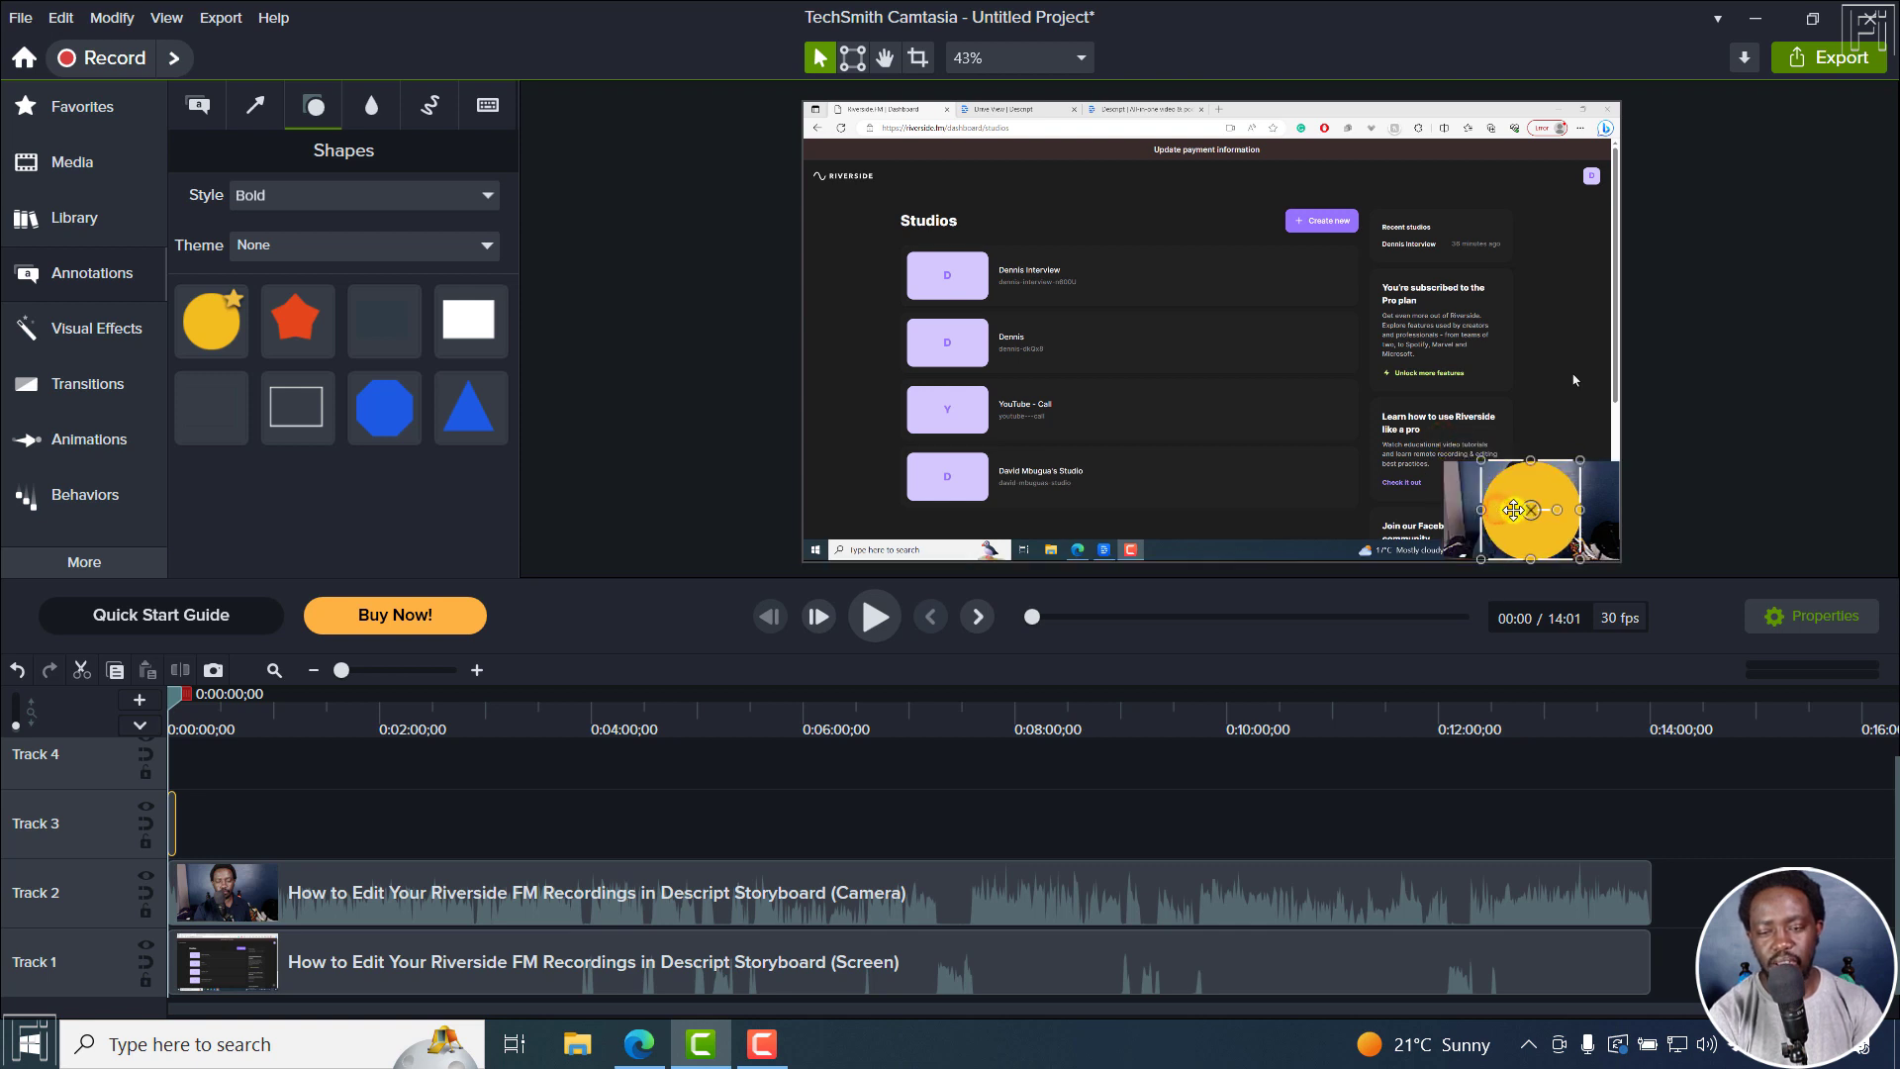
{"action": "key", "text": "Left"}
{"action": "key", "text": "Left"}
{"action": "key", "text": "Left"}
{"action": "key", "text": "Left"}
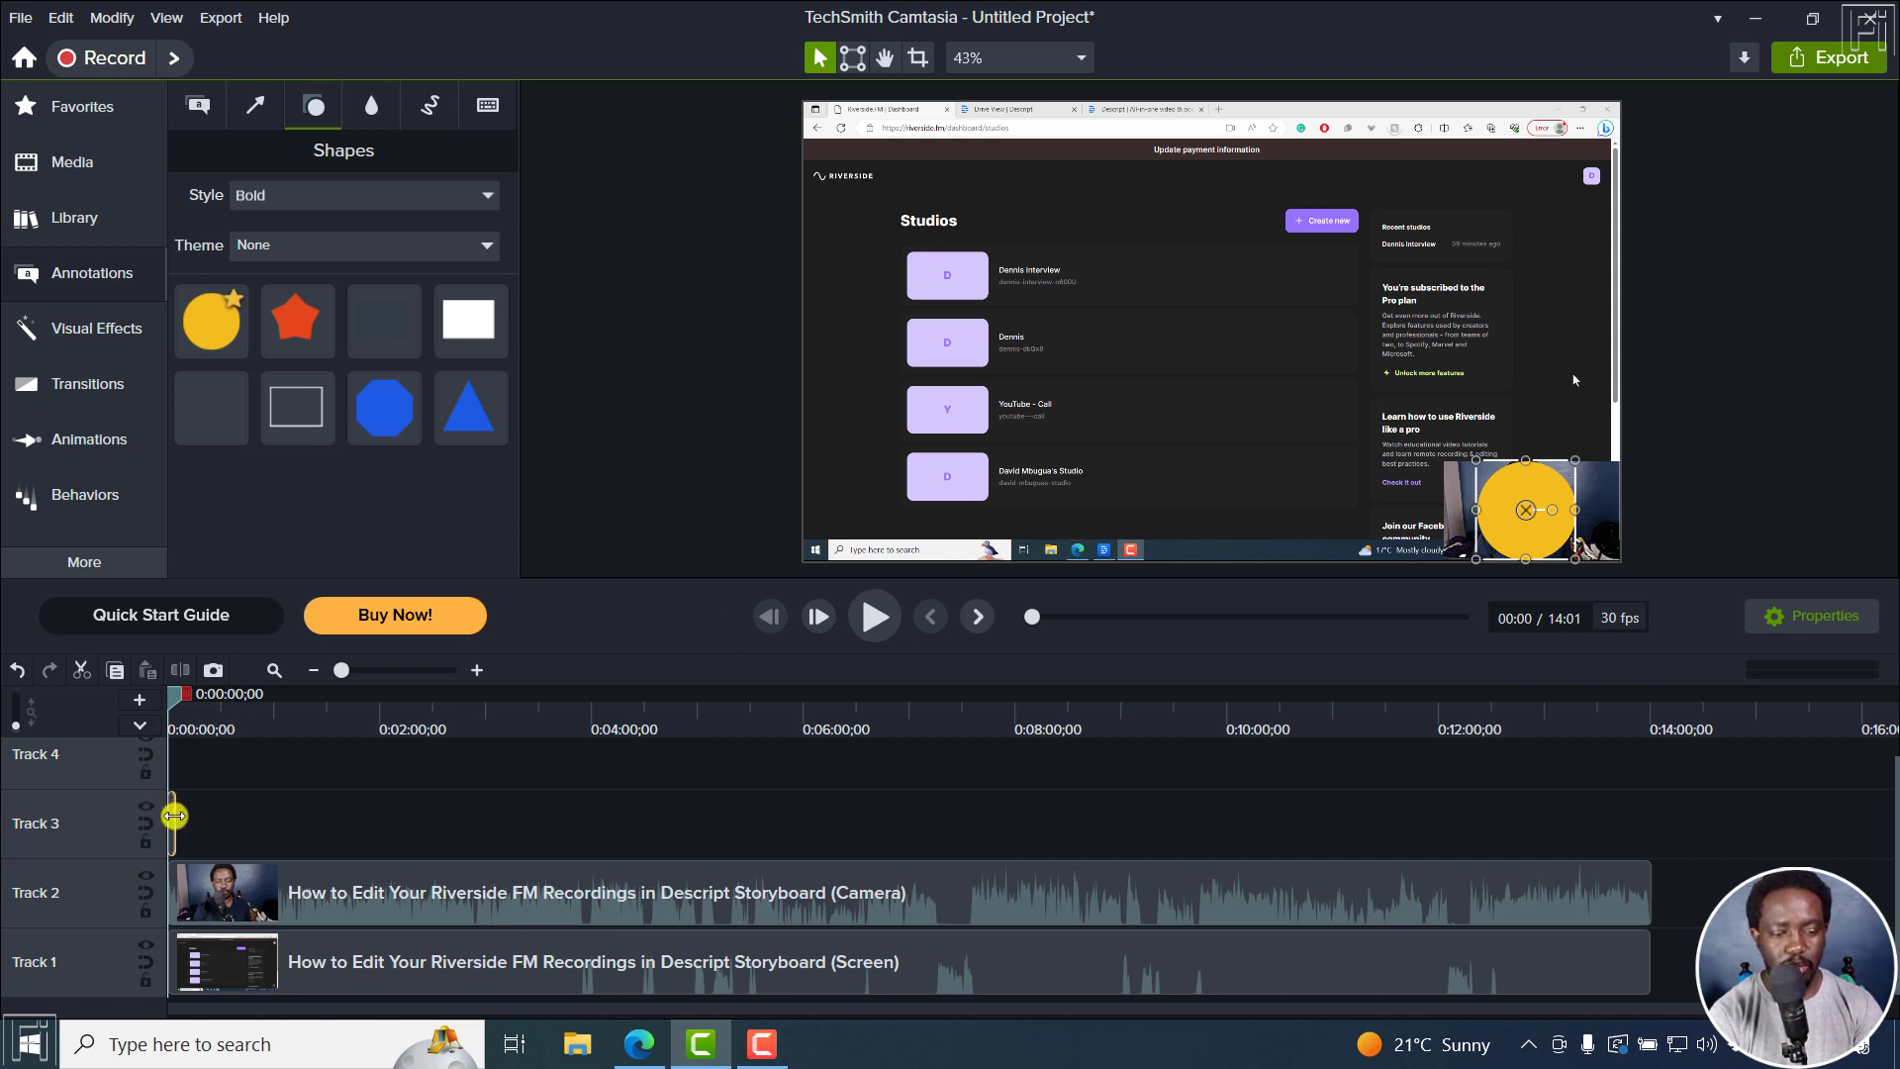
Extend the circle clip to the end of the camera clip and set Track 3's matte mode to Alpha
{"action": "left_click_drag", "start_coordinate": [174, 815], "coordinate": [1669, 807]}
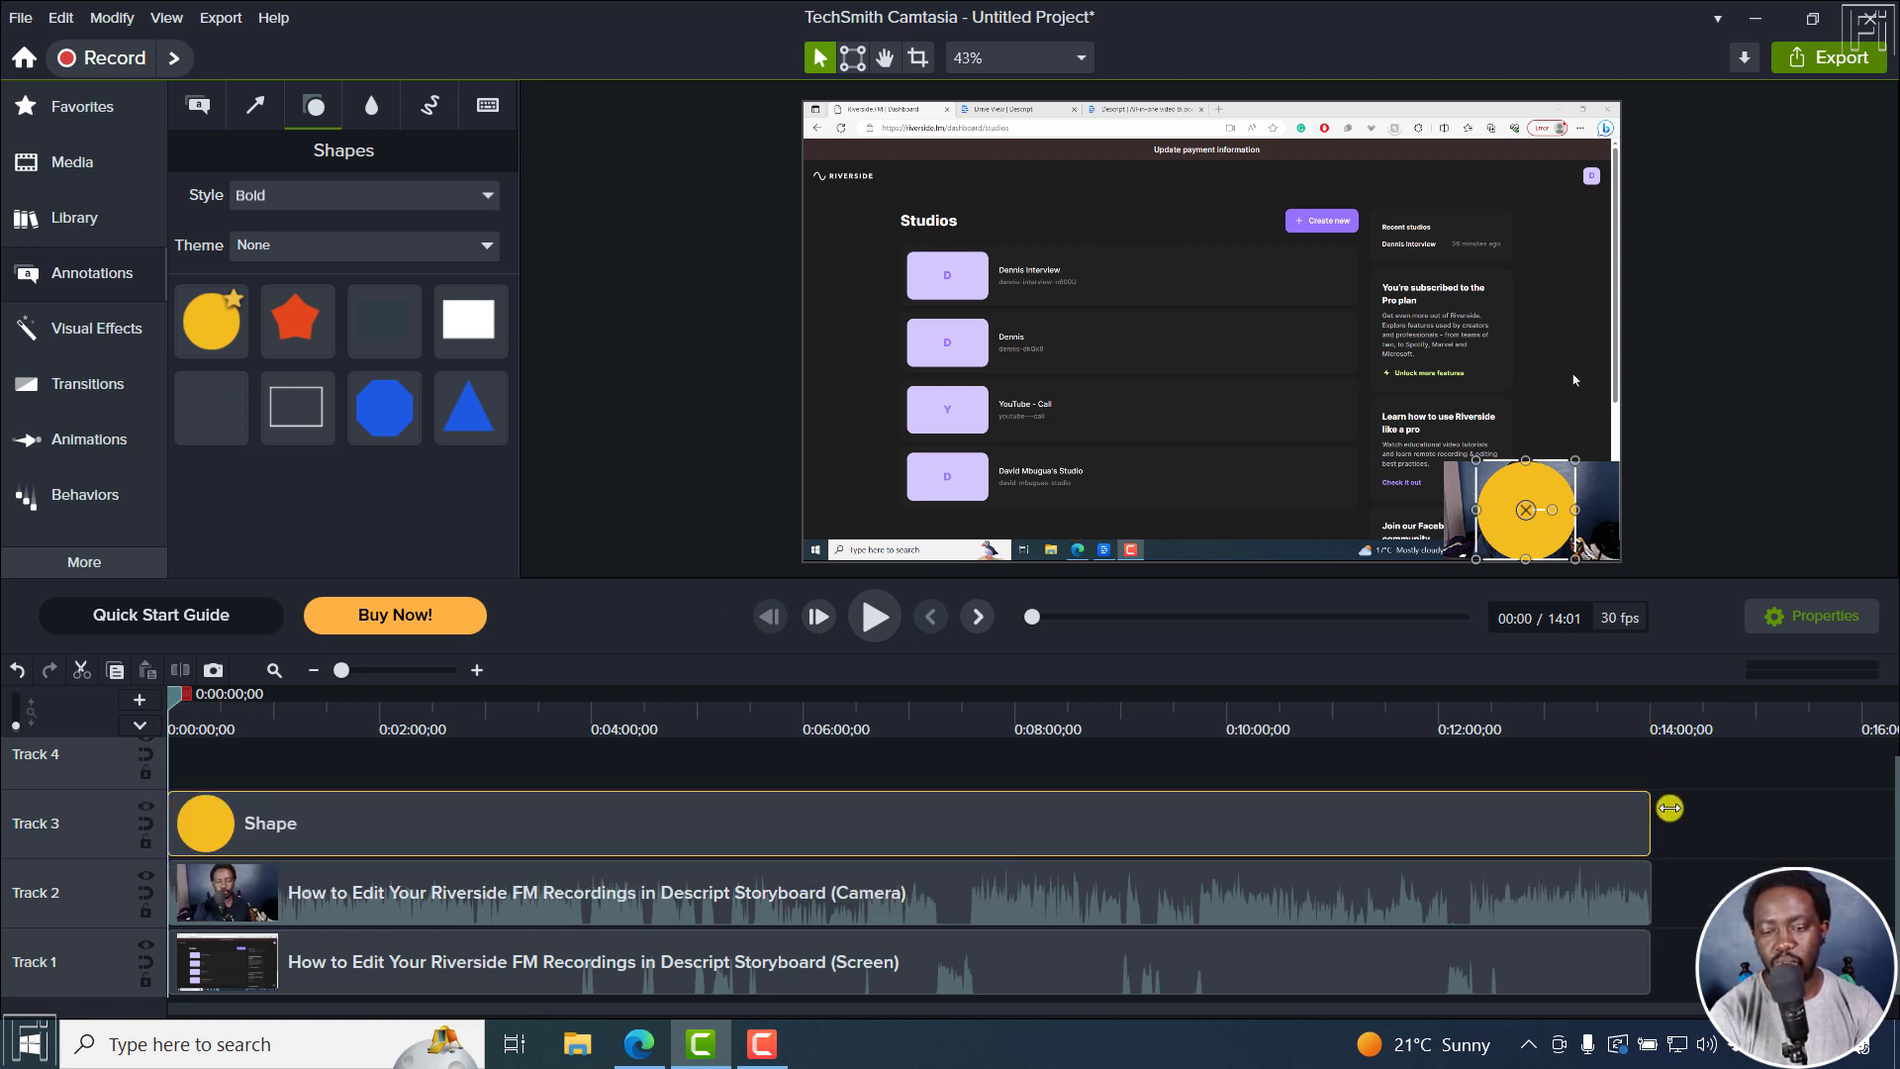
{"action": "left_click", "coordinate": [1669, 807]}
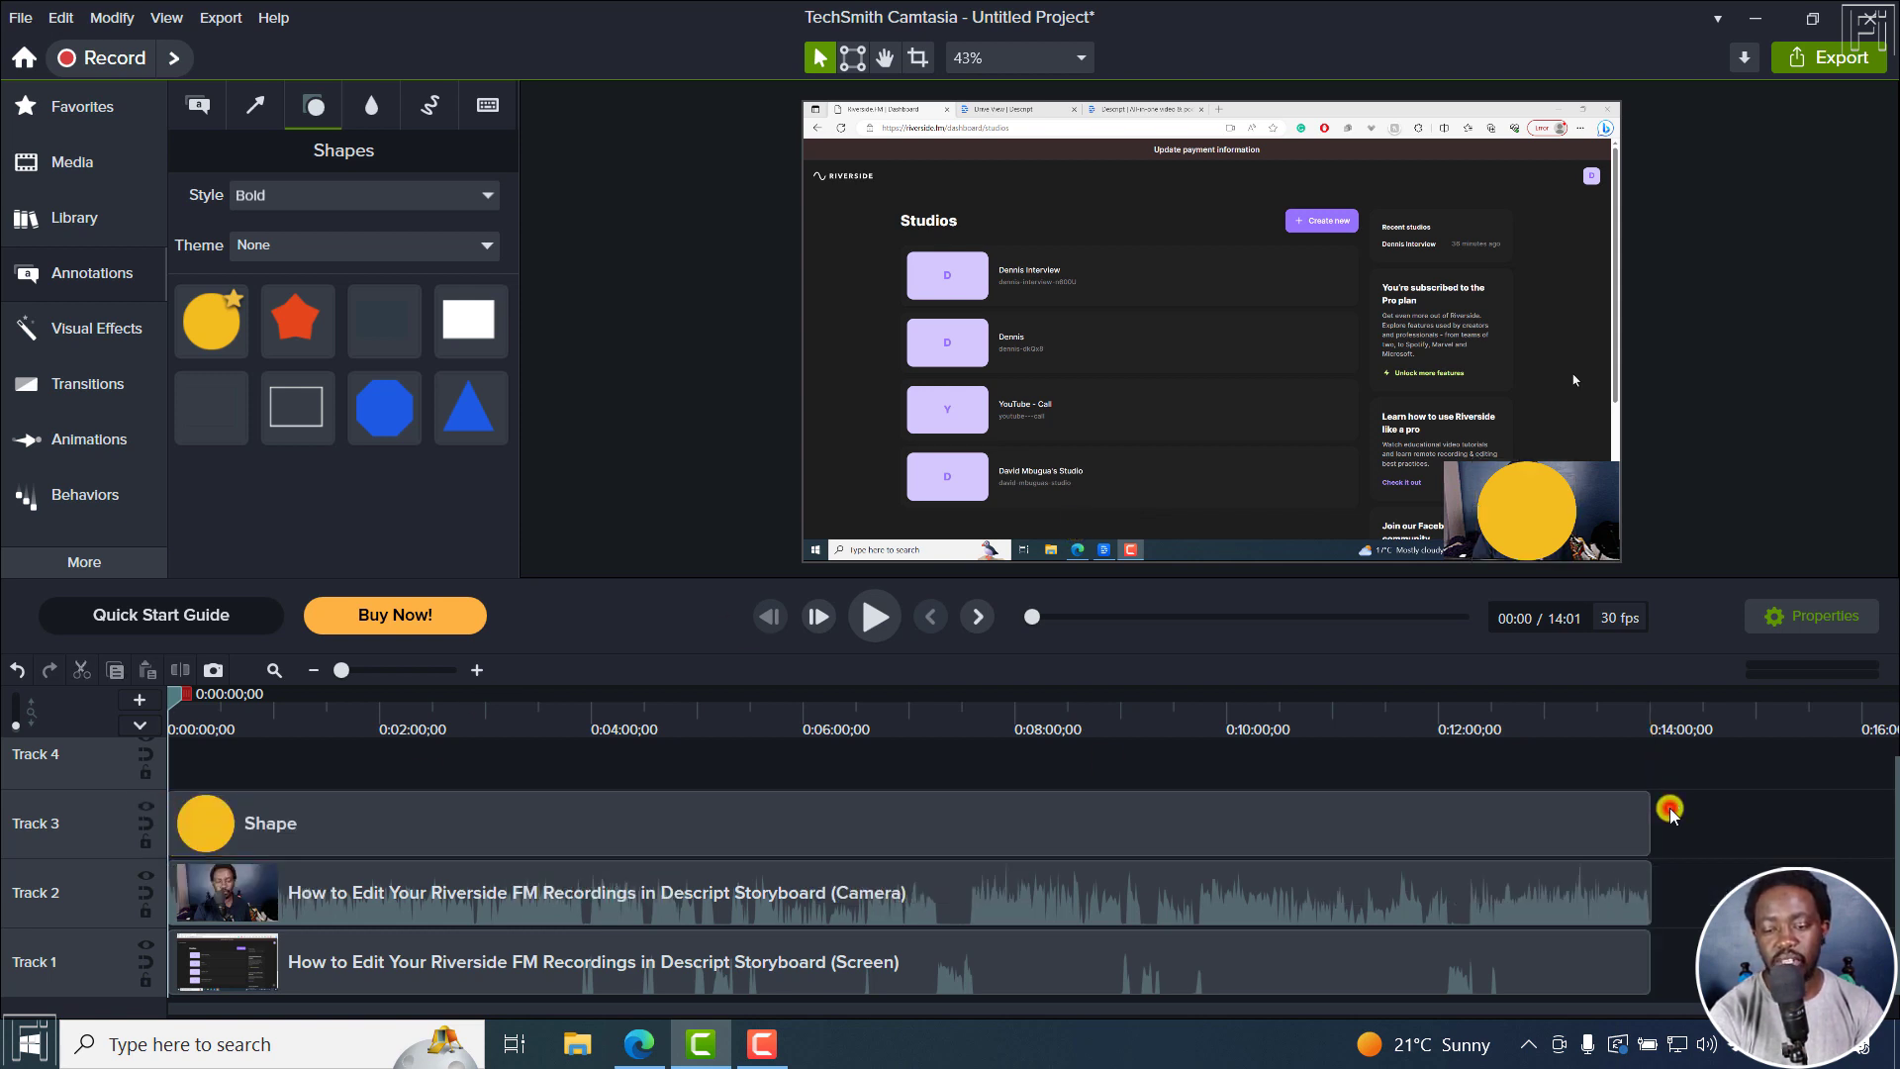
{"action": "left_click", "coordinate": [146, 814]}
{"action": "left_click", "coordinate": [161, 653]}
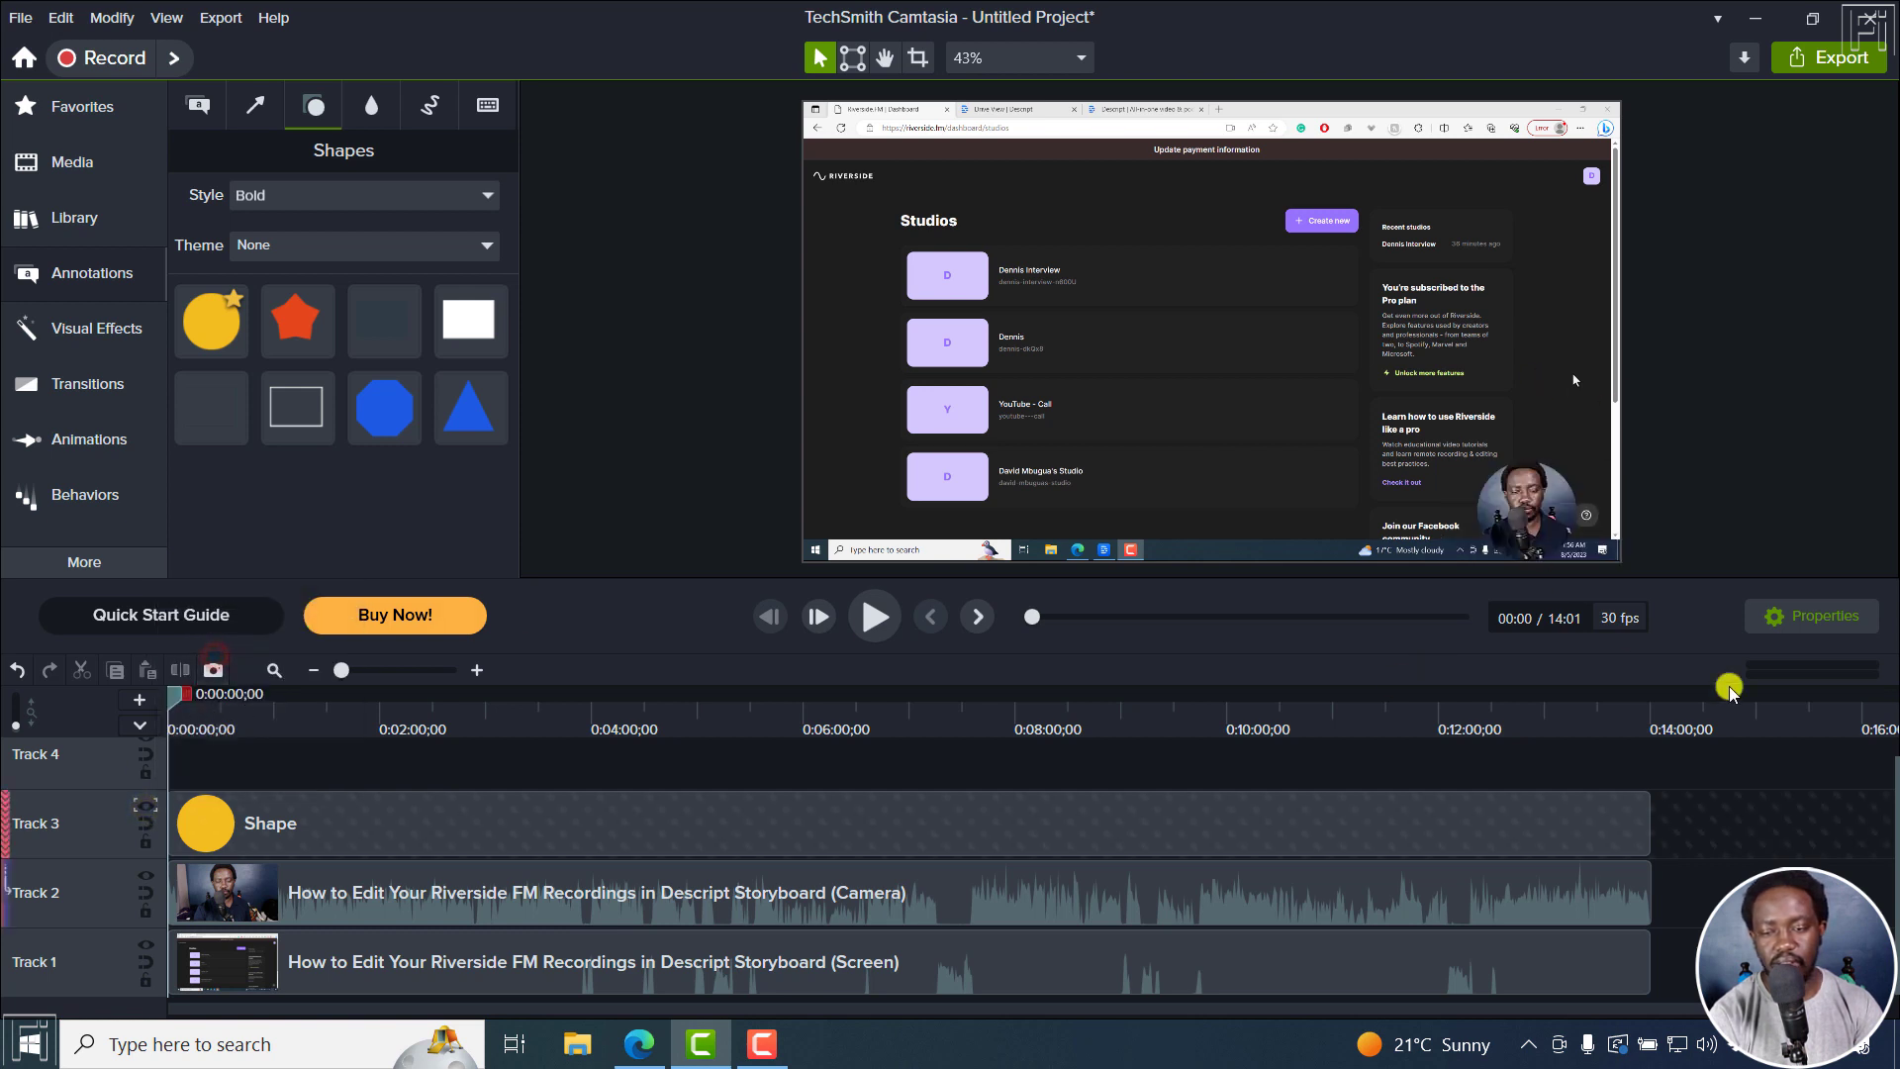
Group the circle shape with the camera clip and set Track 3's matte mode to None
{"action": "left_click_drag", "start_coordinate": [1682, 831], "coordinate": [1610, 878]}
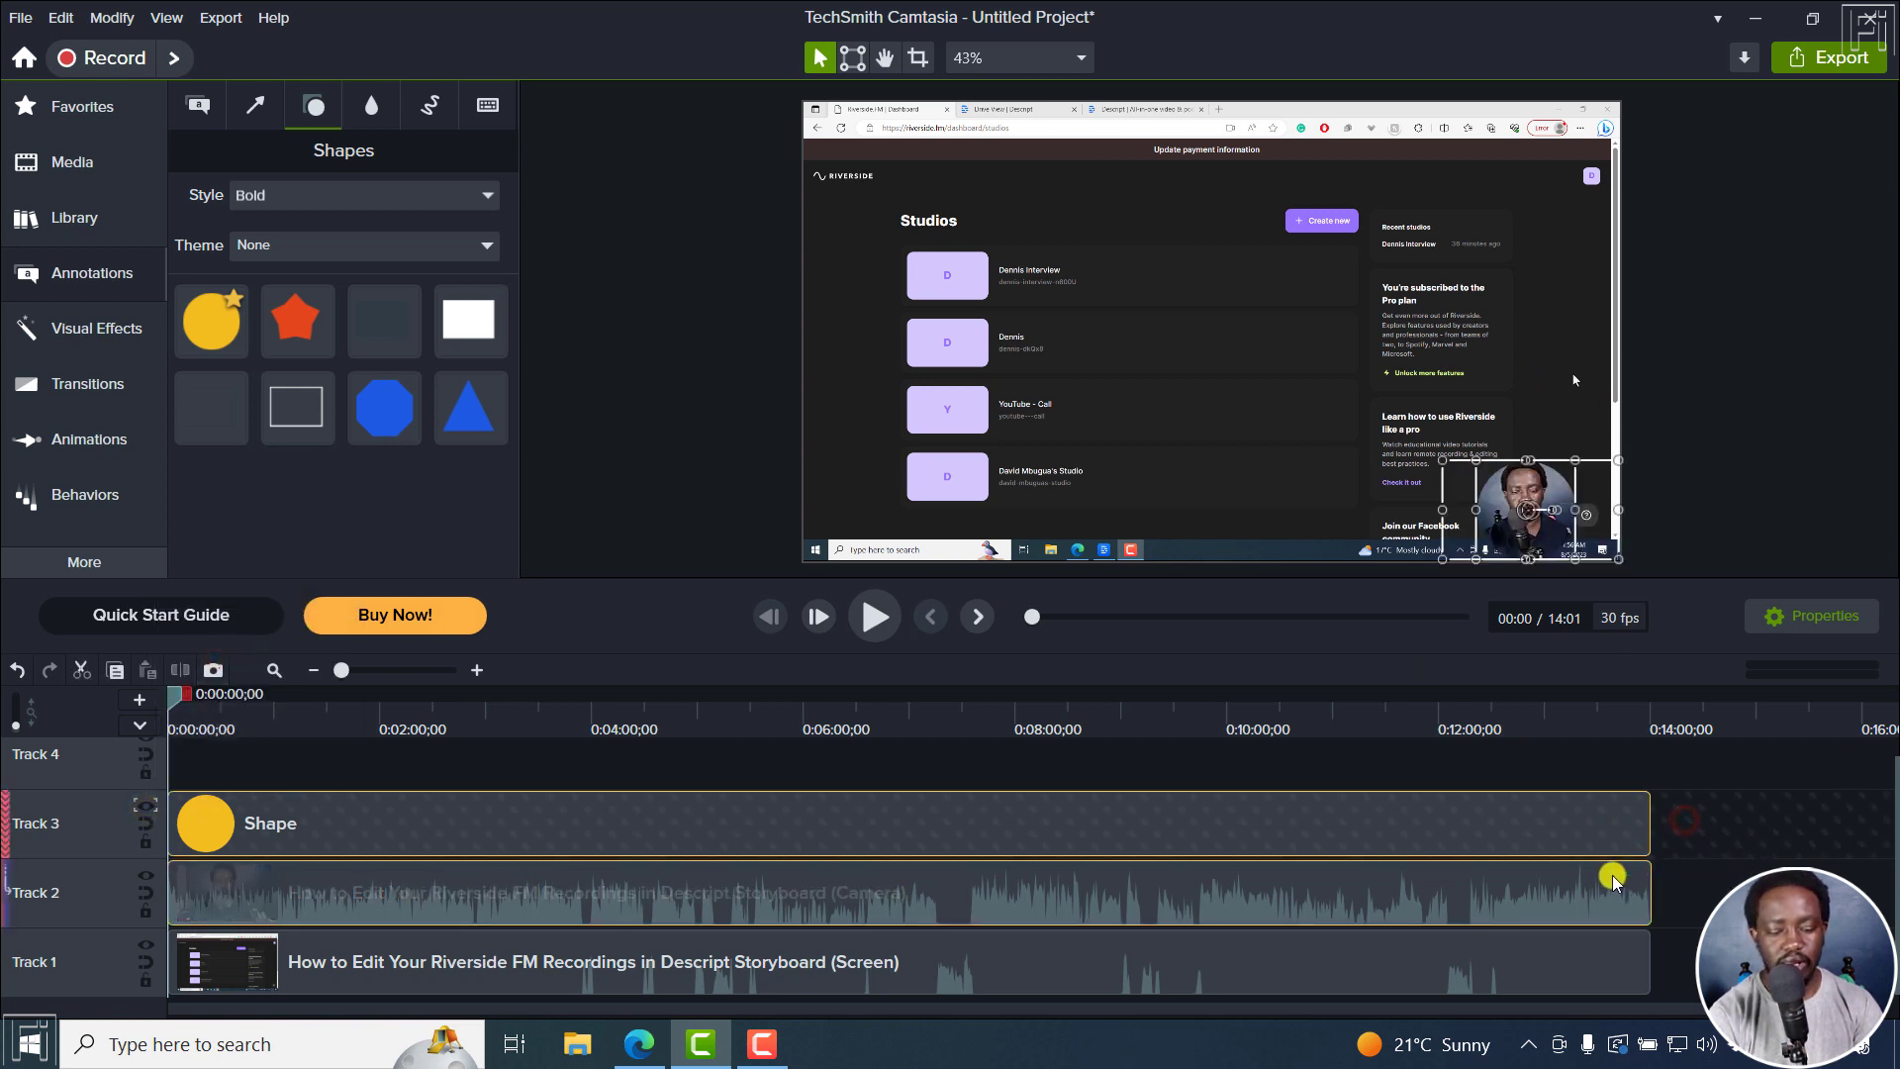
{"action": "key", "text": "ctrl+g"}
{"action": "left_click", "coordinate": [146, 811]}
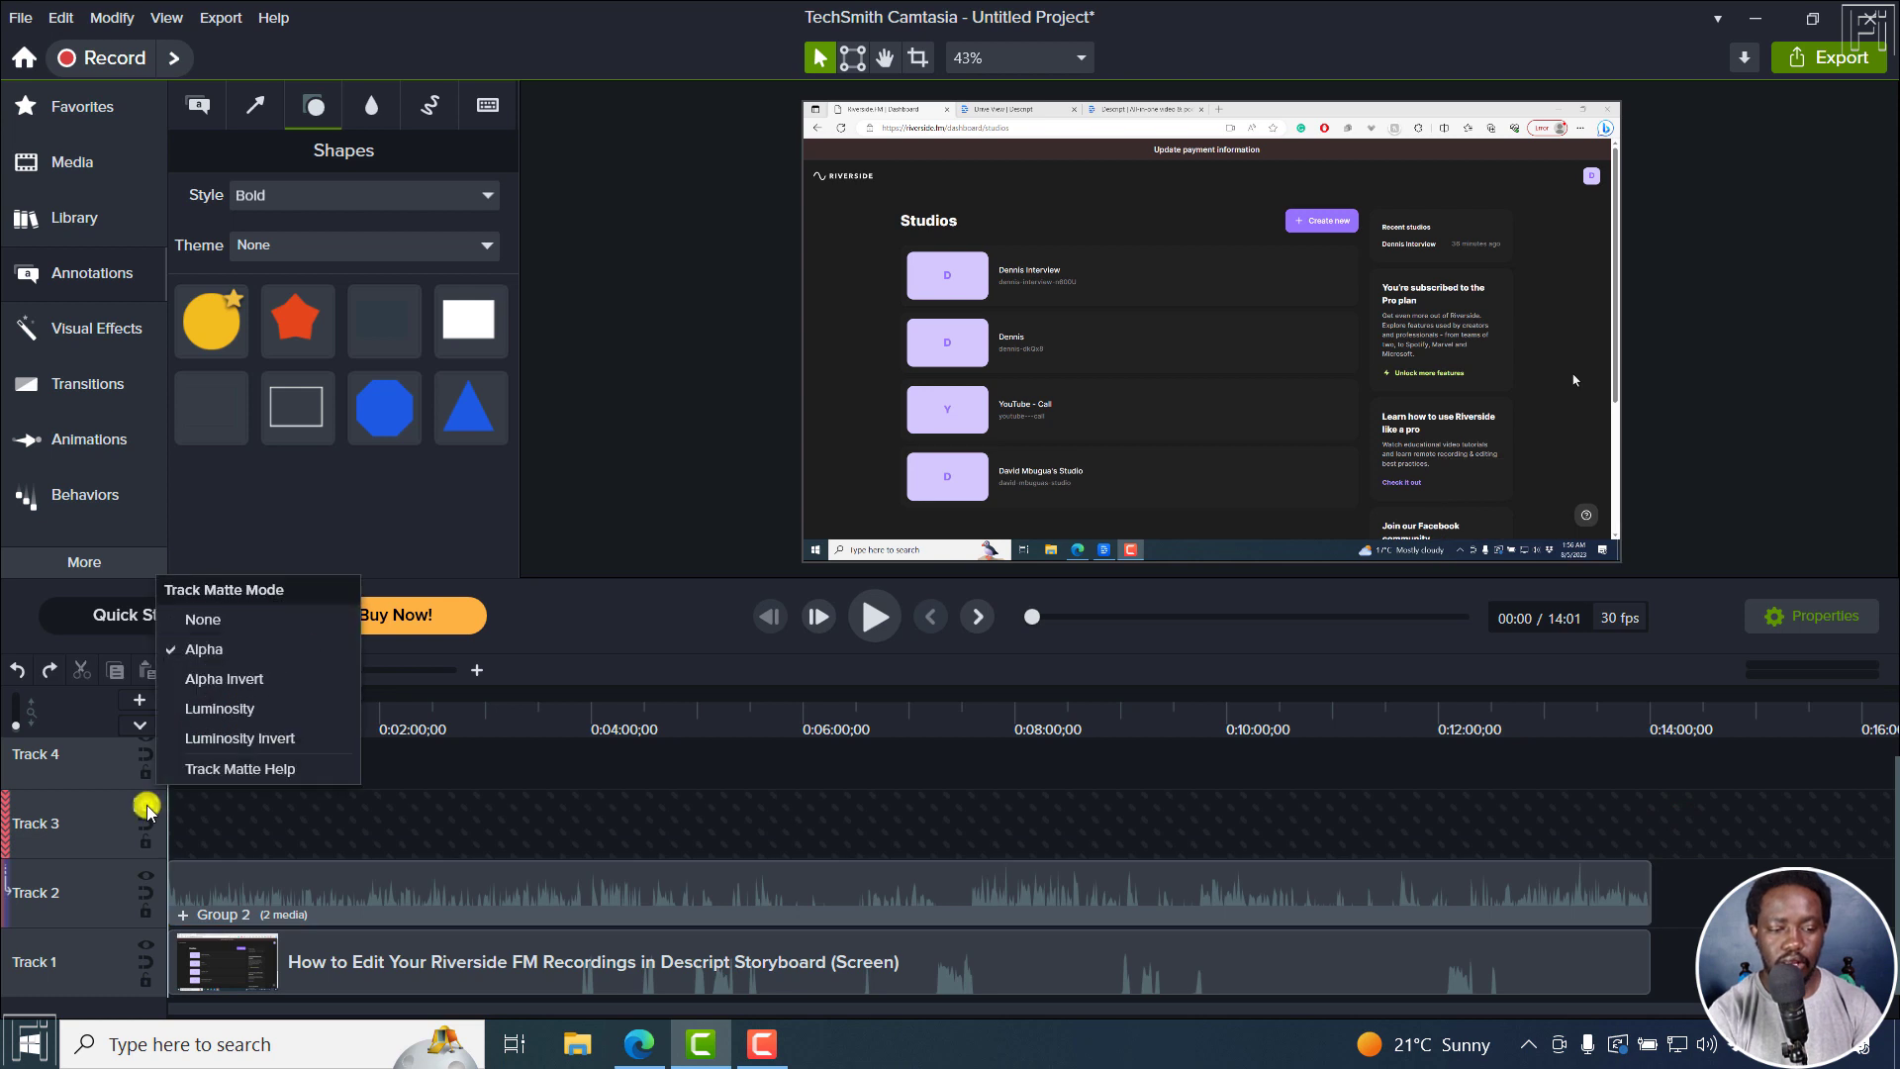
{"action": "left_click", "coordinate": [206, 620]}
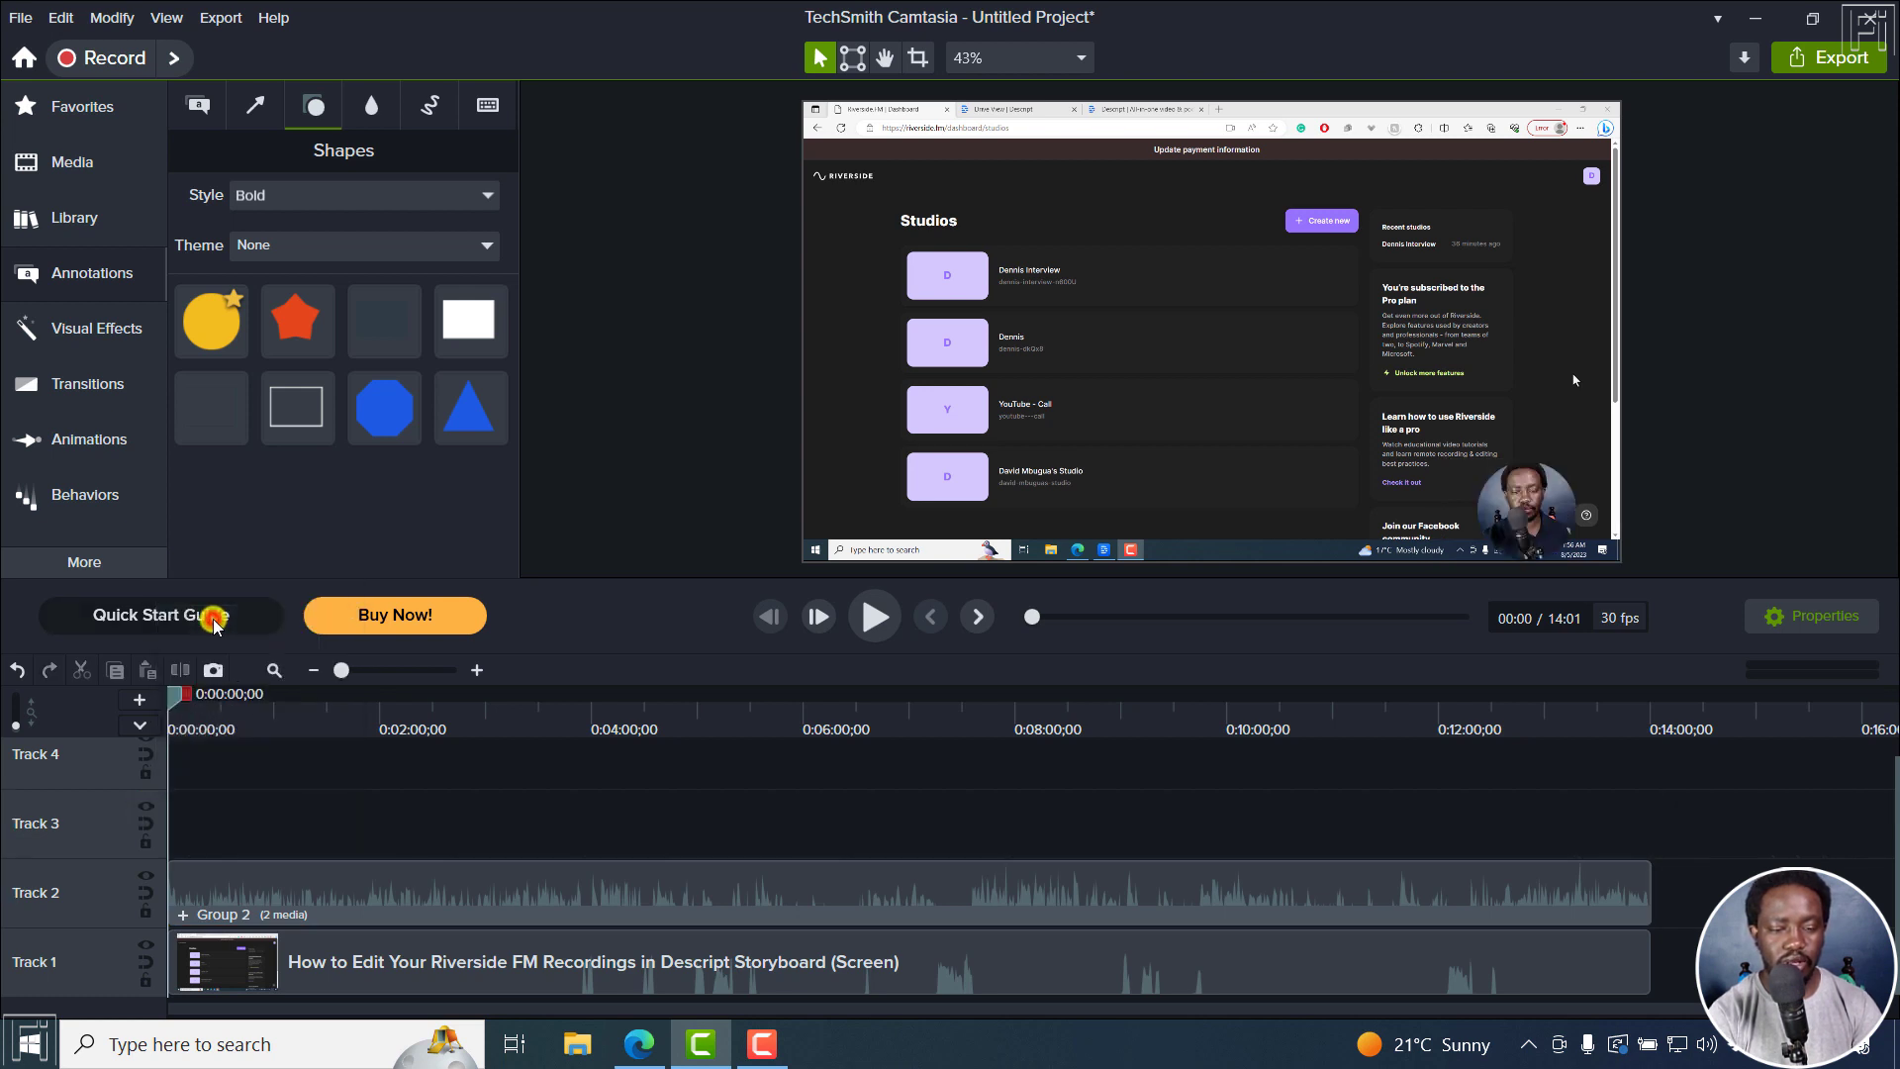
Crop the camera group's left and right sides to the circle's edges and move it away from the canvas's corner toward the centre
{"action": "left_click", "coordinate": [1551, 509]}
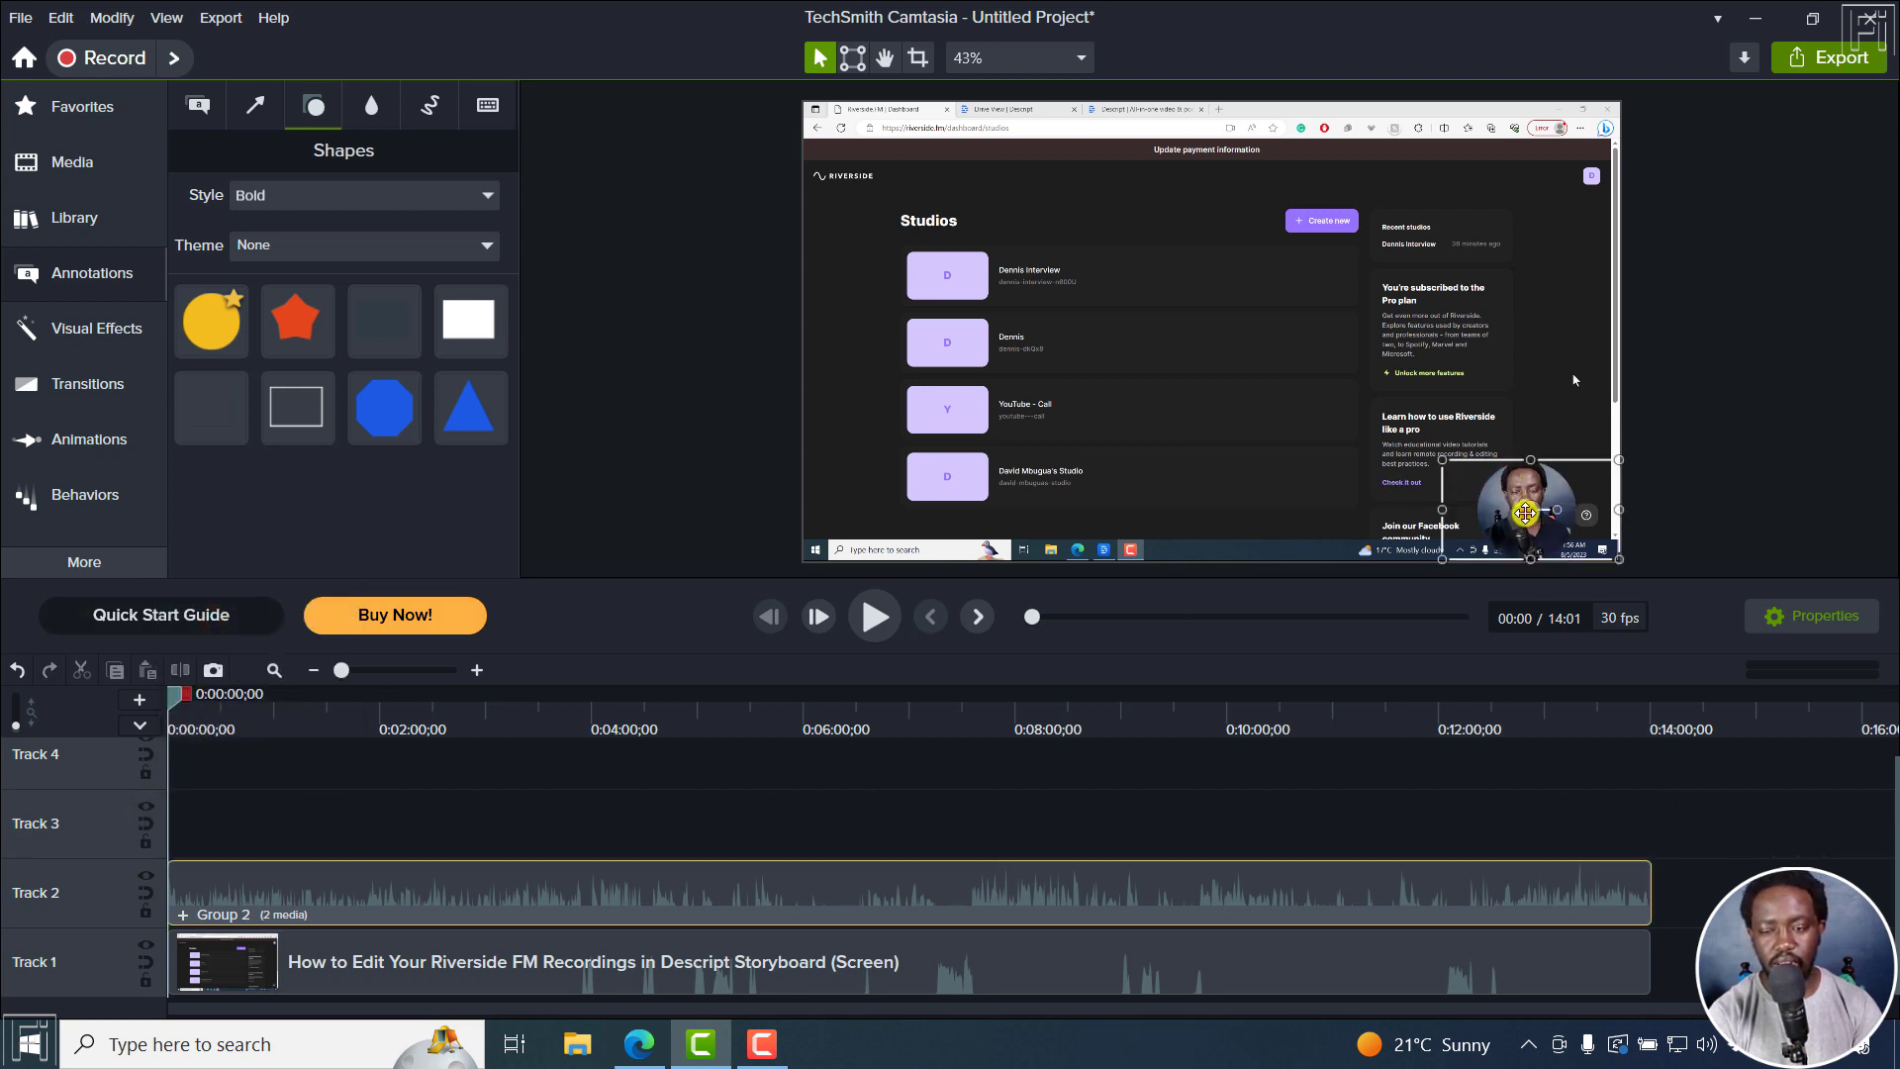
{"action": "left_click_drag", "start_coordinate": [1477, 506], "coordinate": [1402, 506]}
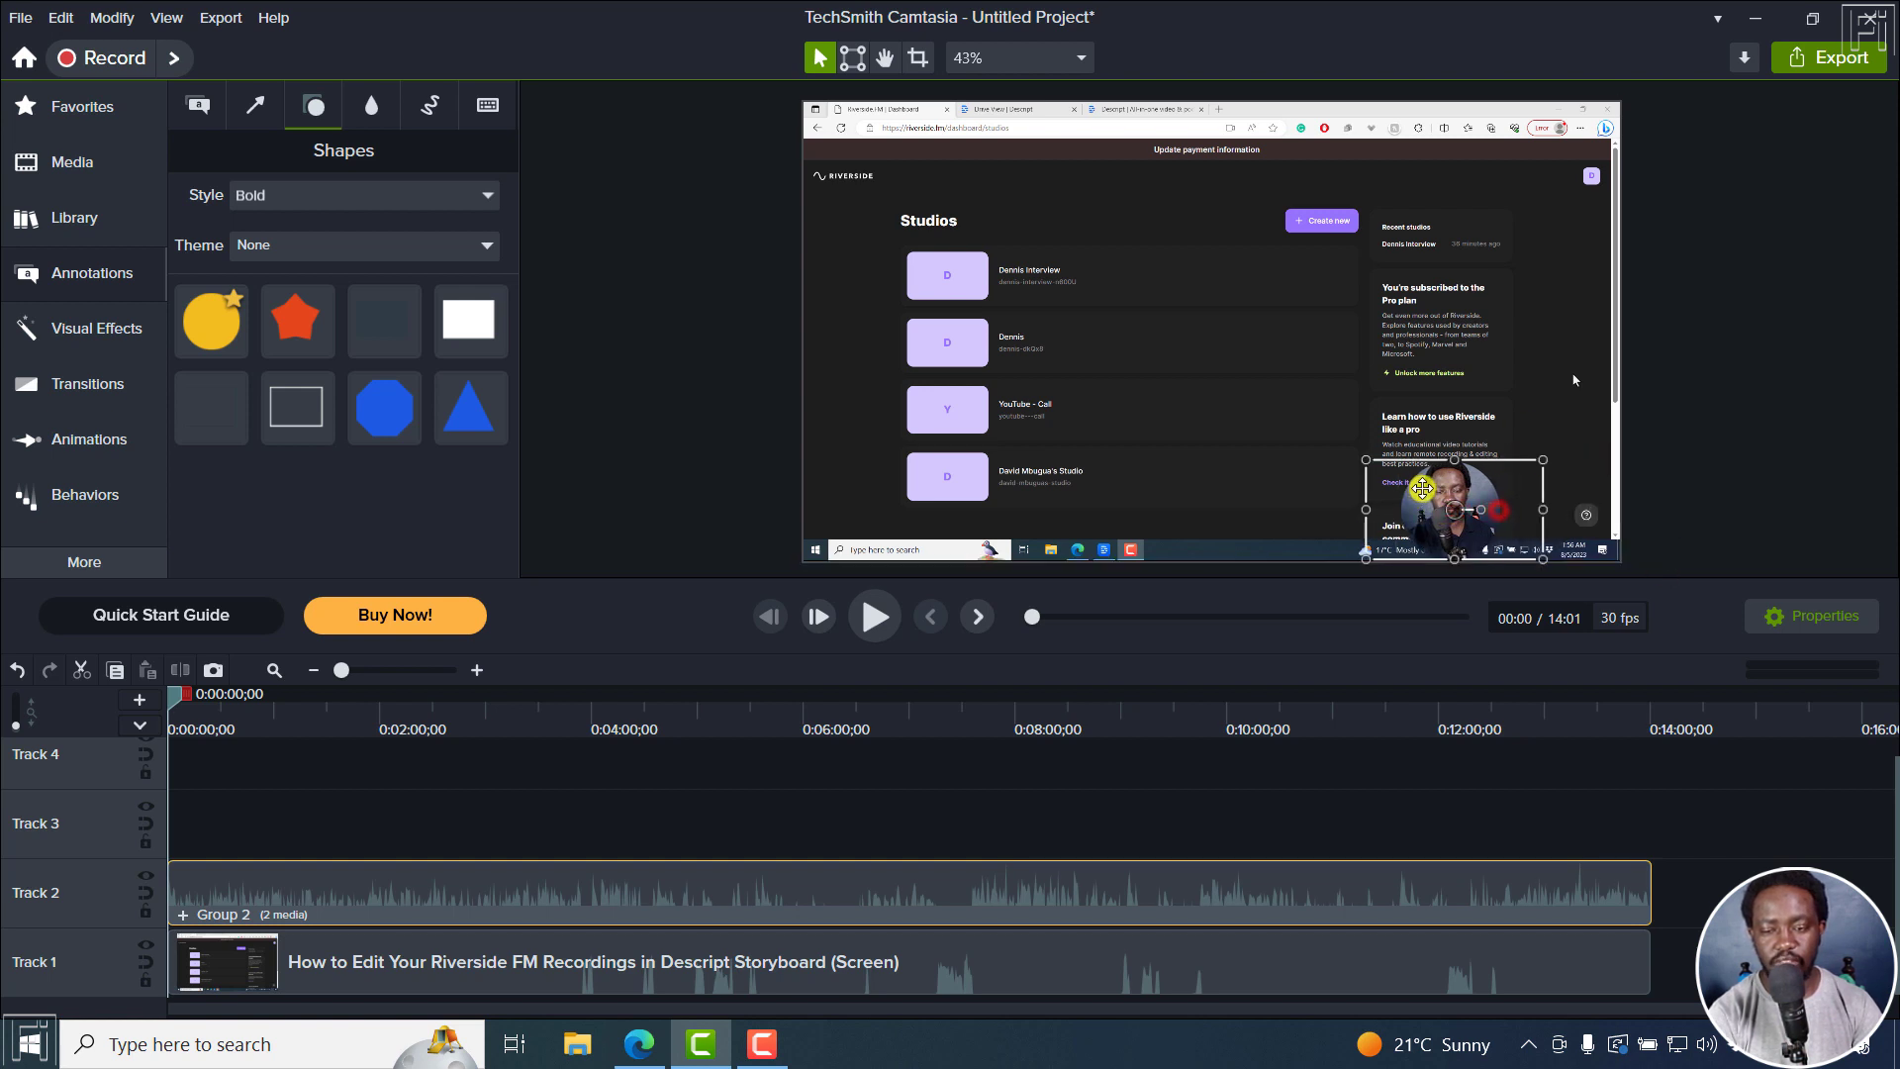
{"action": "left_click", "coordinate": [918, 57]}
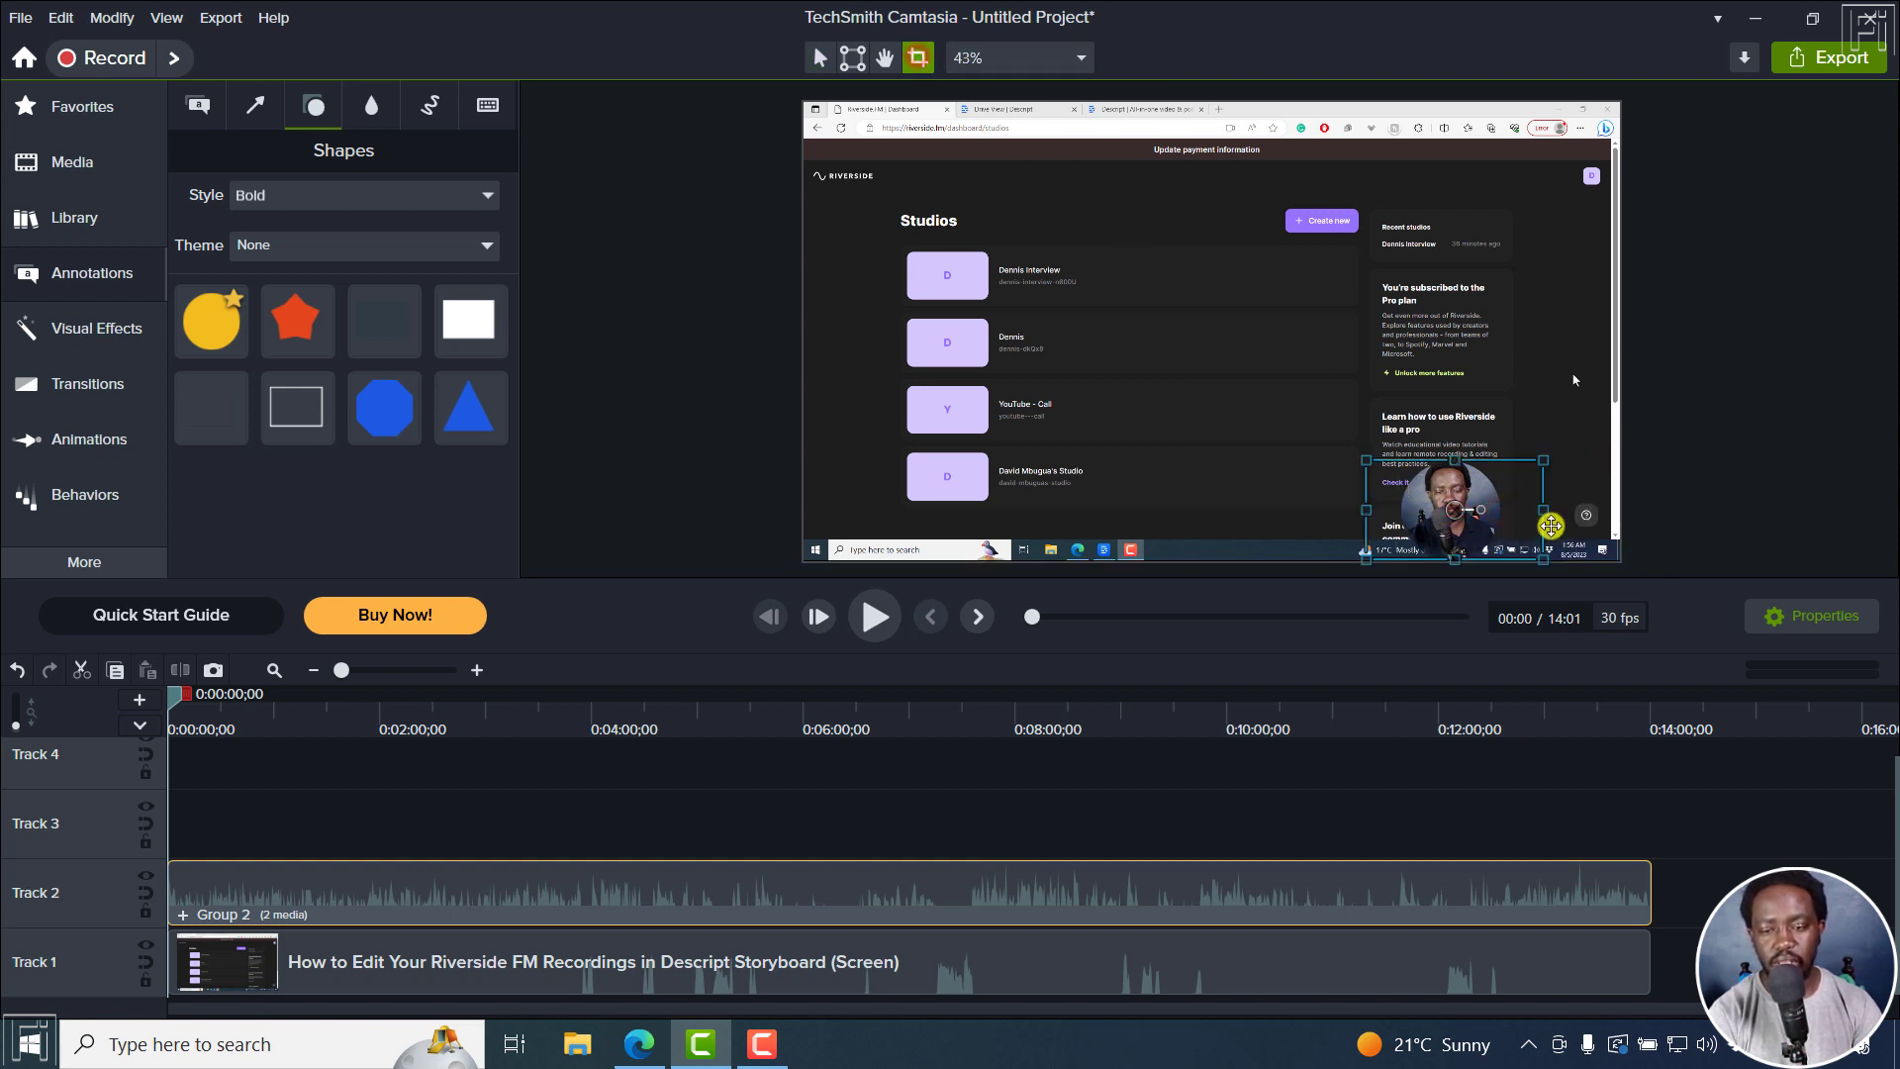
{"action": "left_click_drag", "start_coordinate": [1544, 509], "coordinate": [1502, 509]}
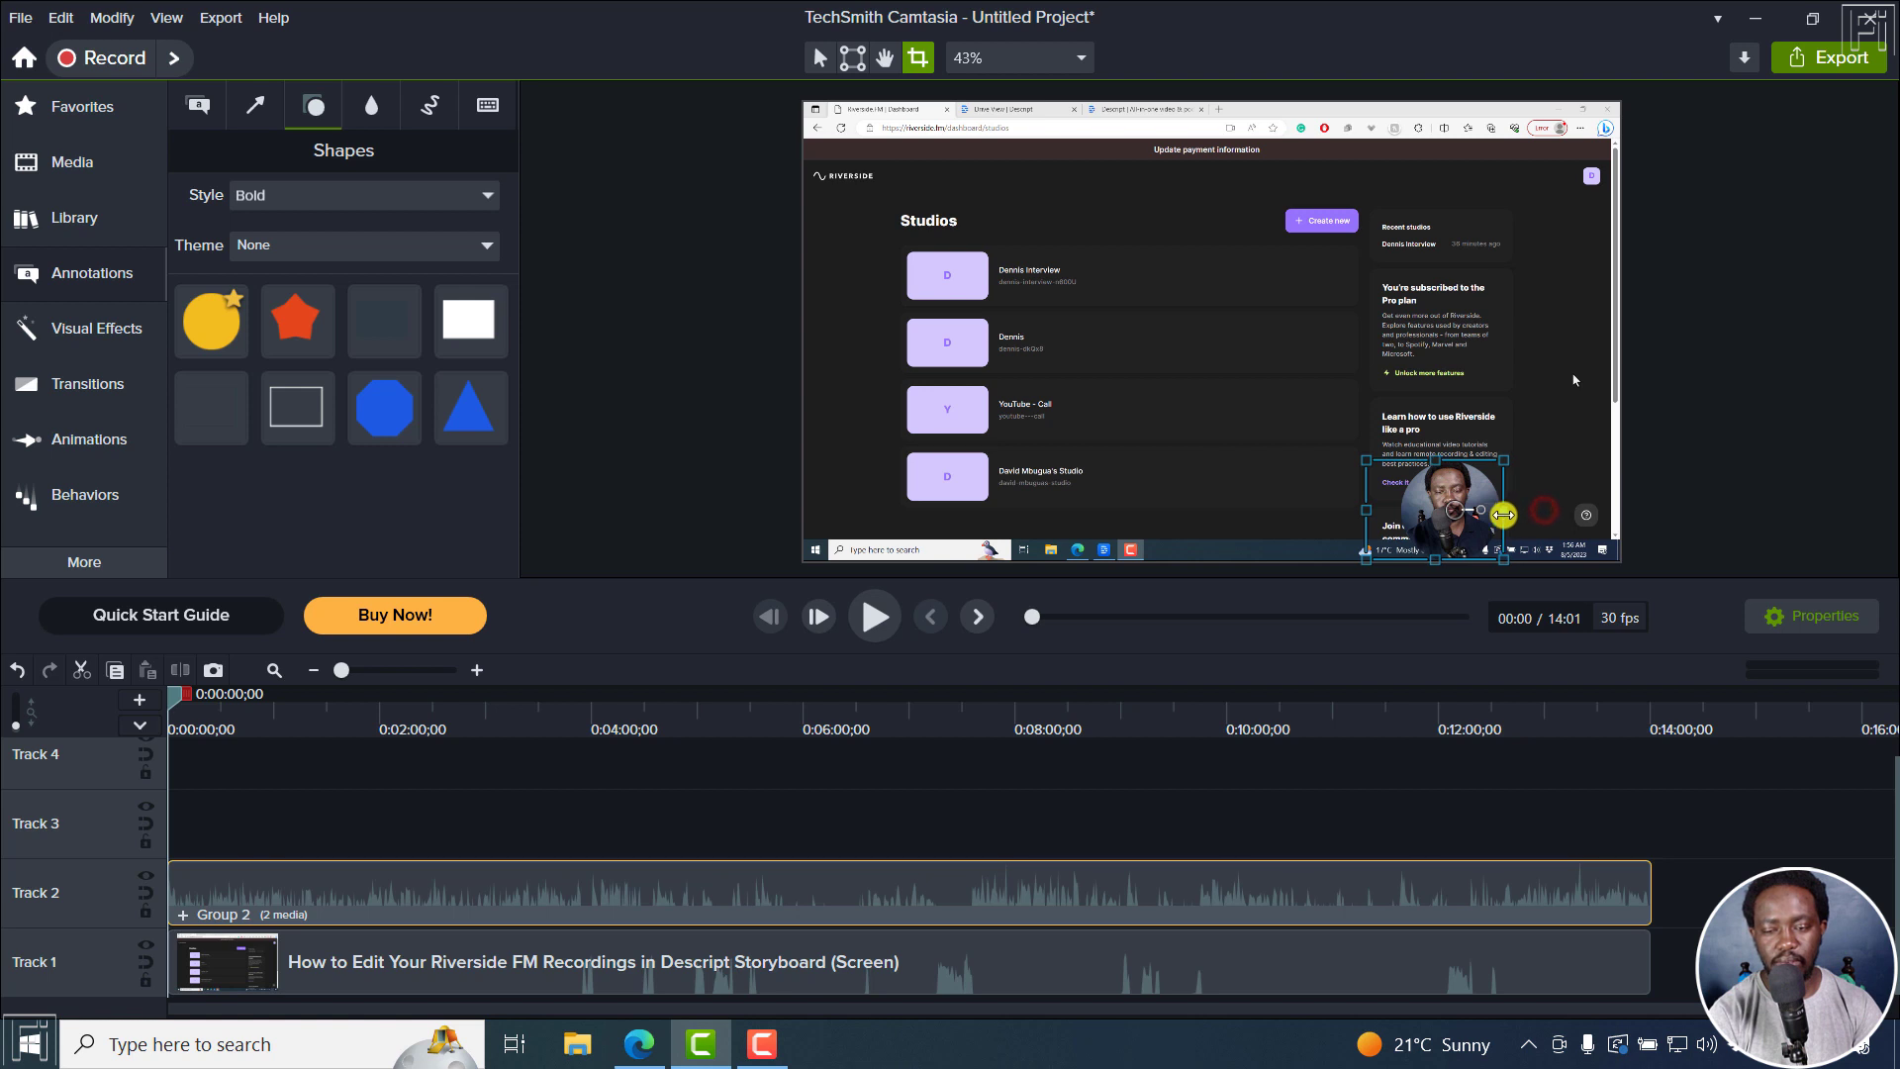
{"action": "left_click_drag", "start_coordinate": [1367, 510], "coordinate": [1271, 417]}
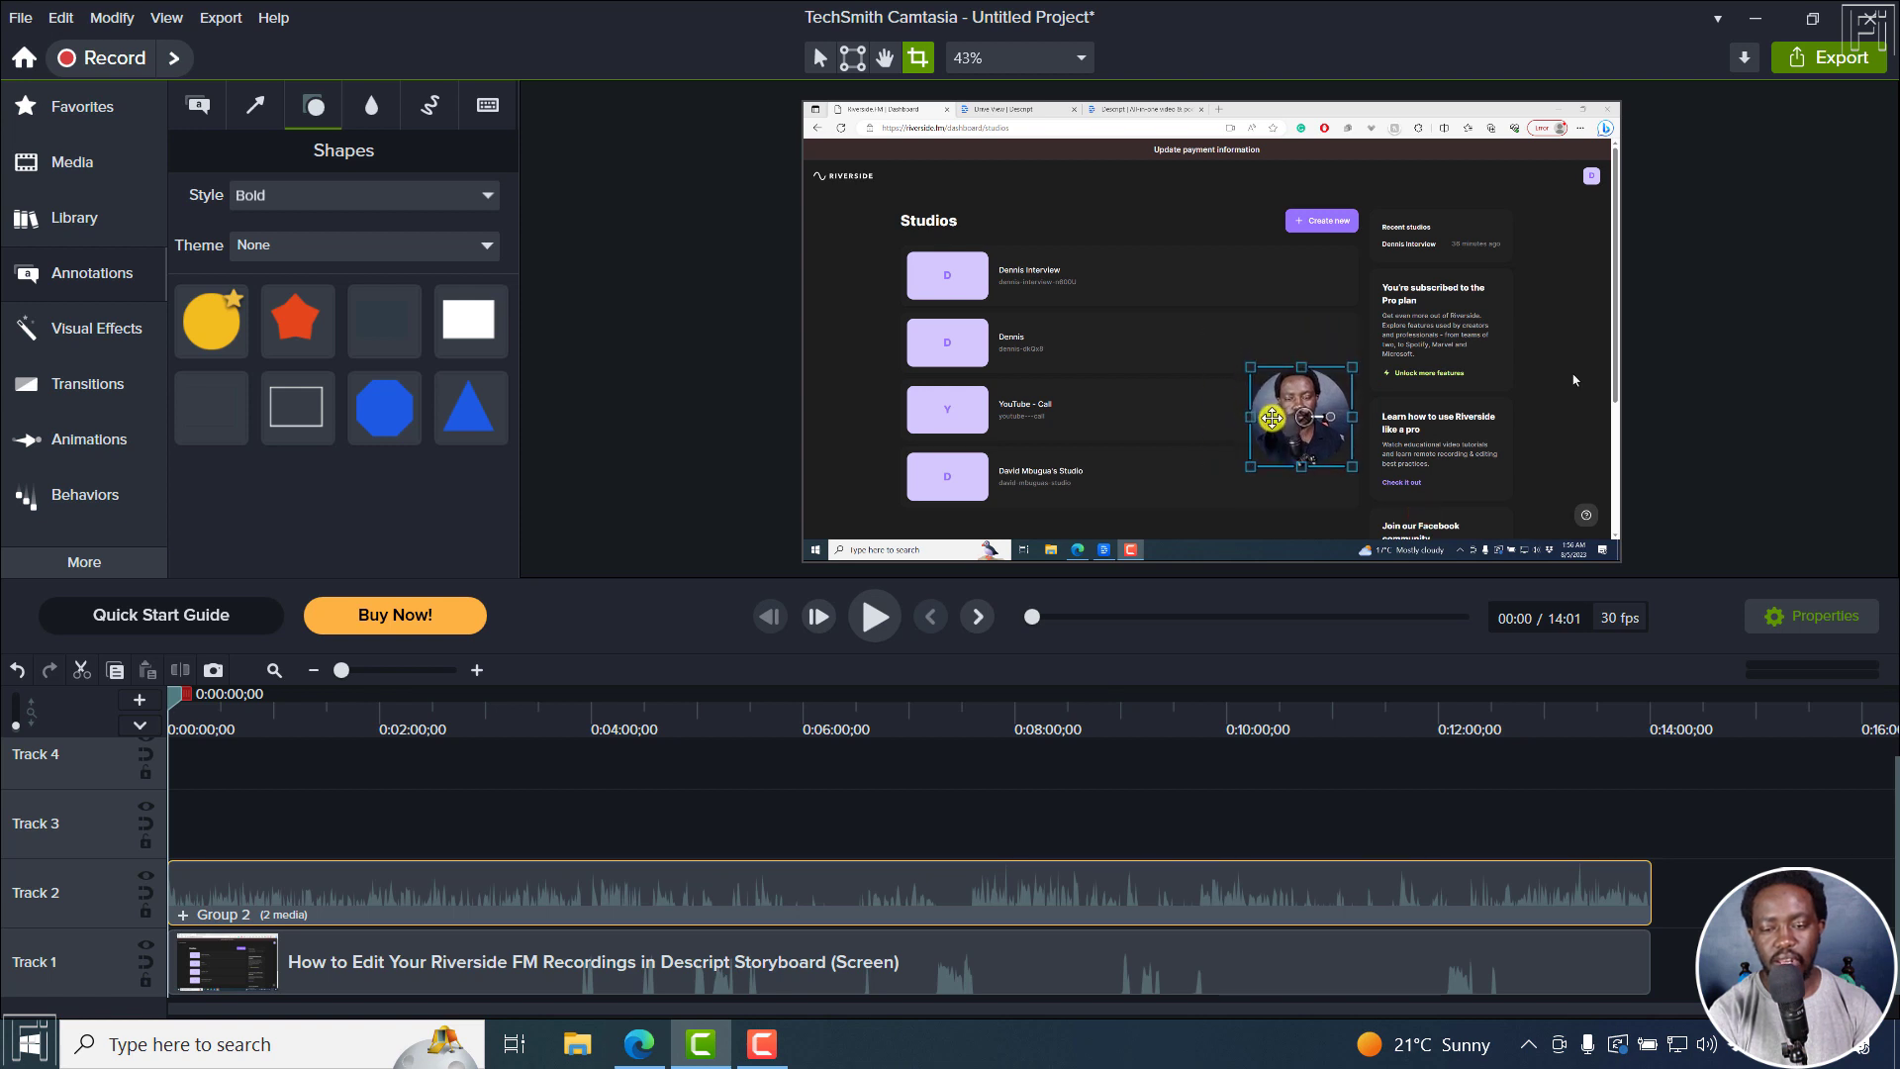
{"action": "left_click", "coordinate": [819, 60]}
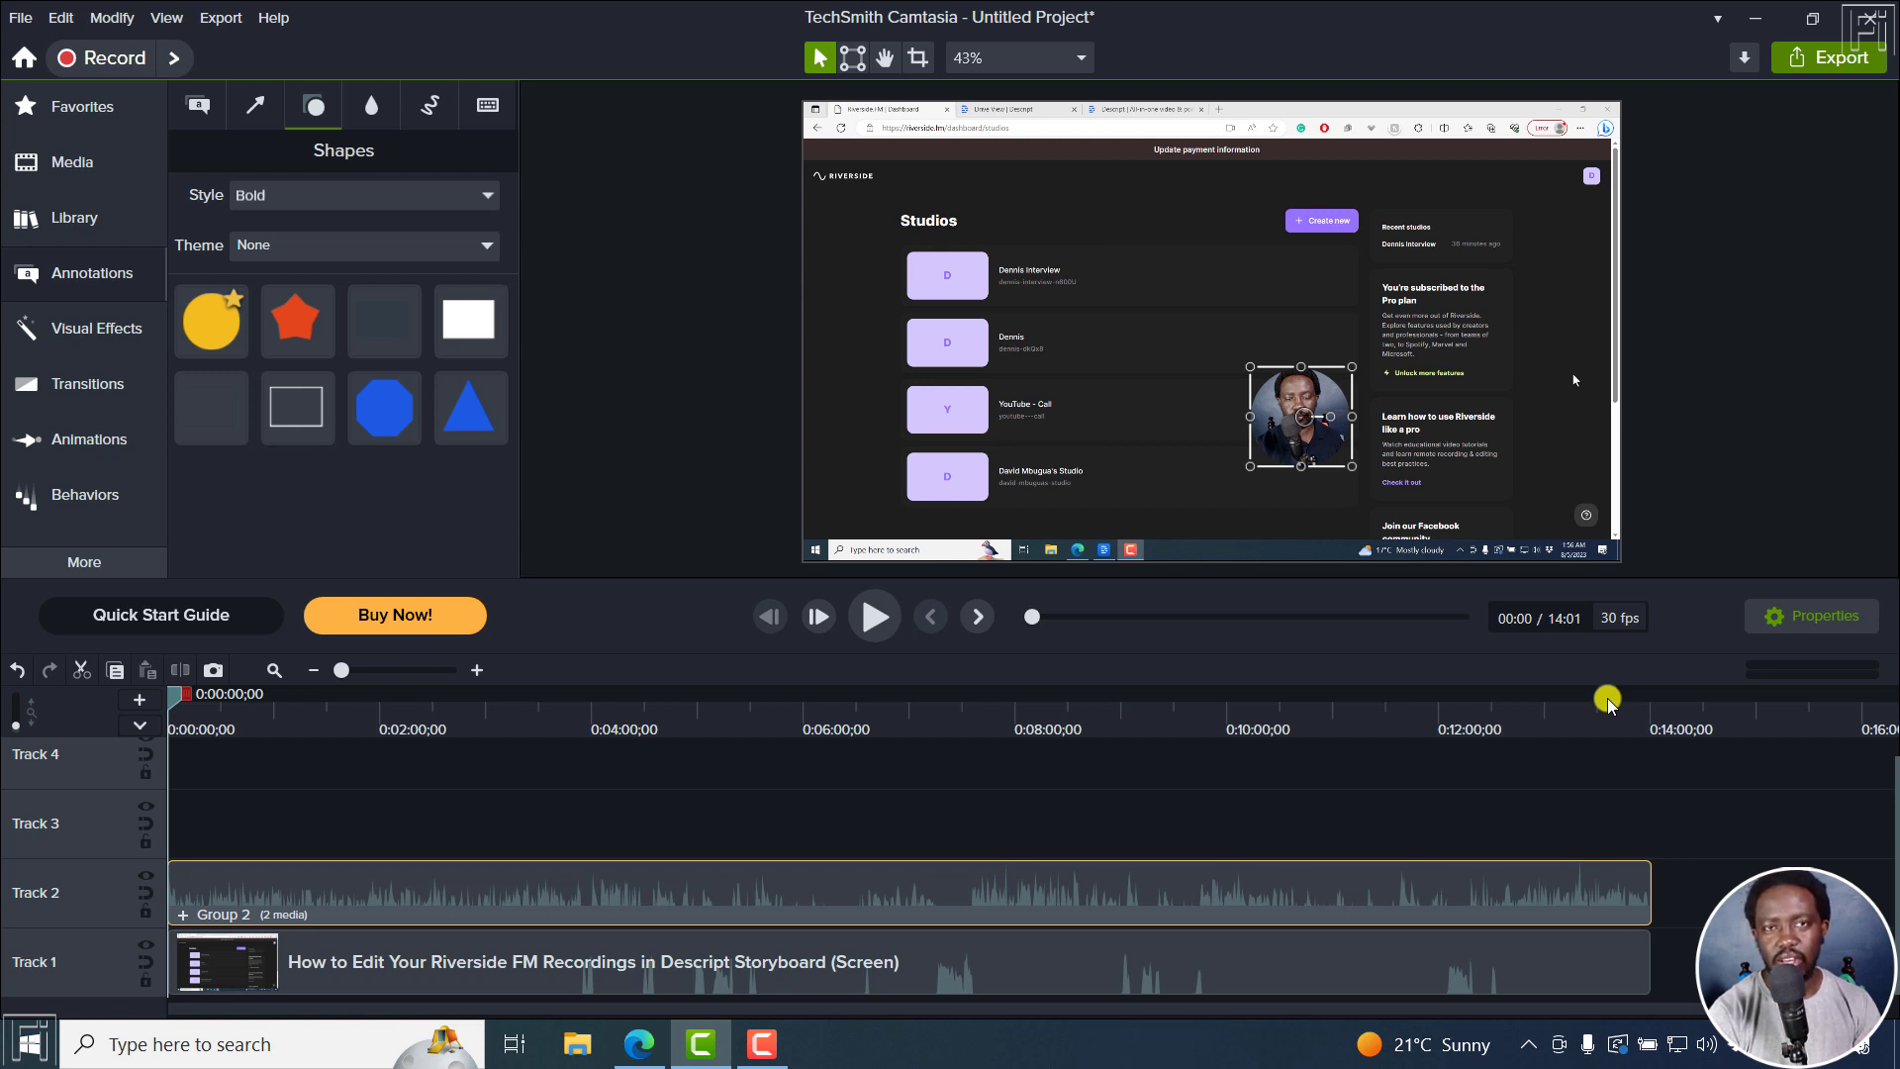
{"action": "left_click", "coordinate": [1194, 816]}
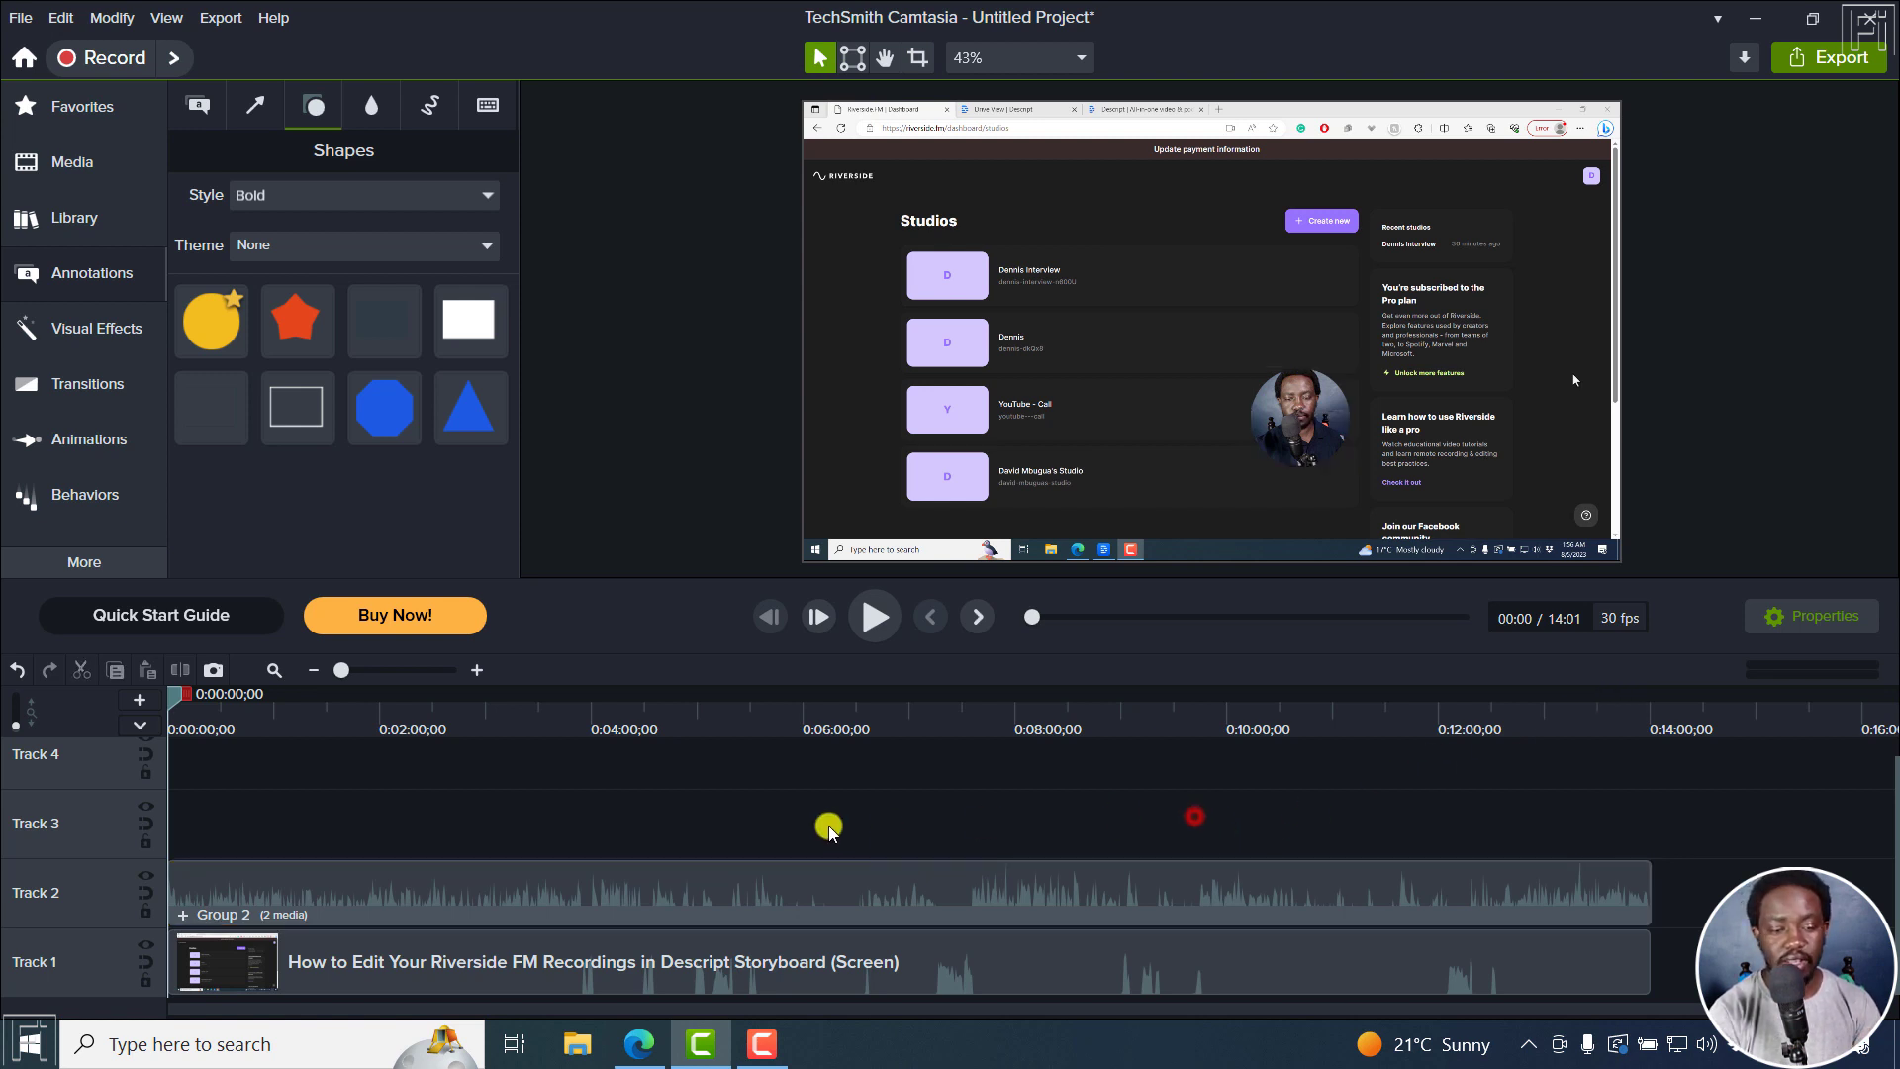
Add the Audio Ring visualizer from the Camtasia 2023 library to the start of Track 3
{"action": "left_click", "coordinate": [73, 223]}
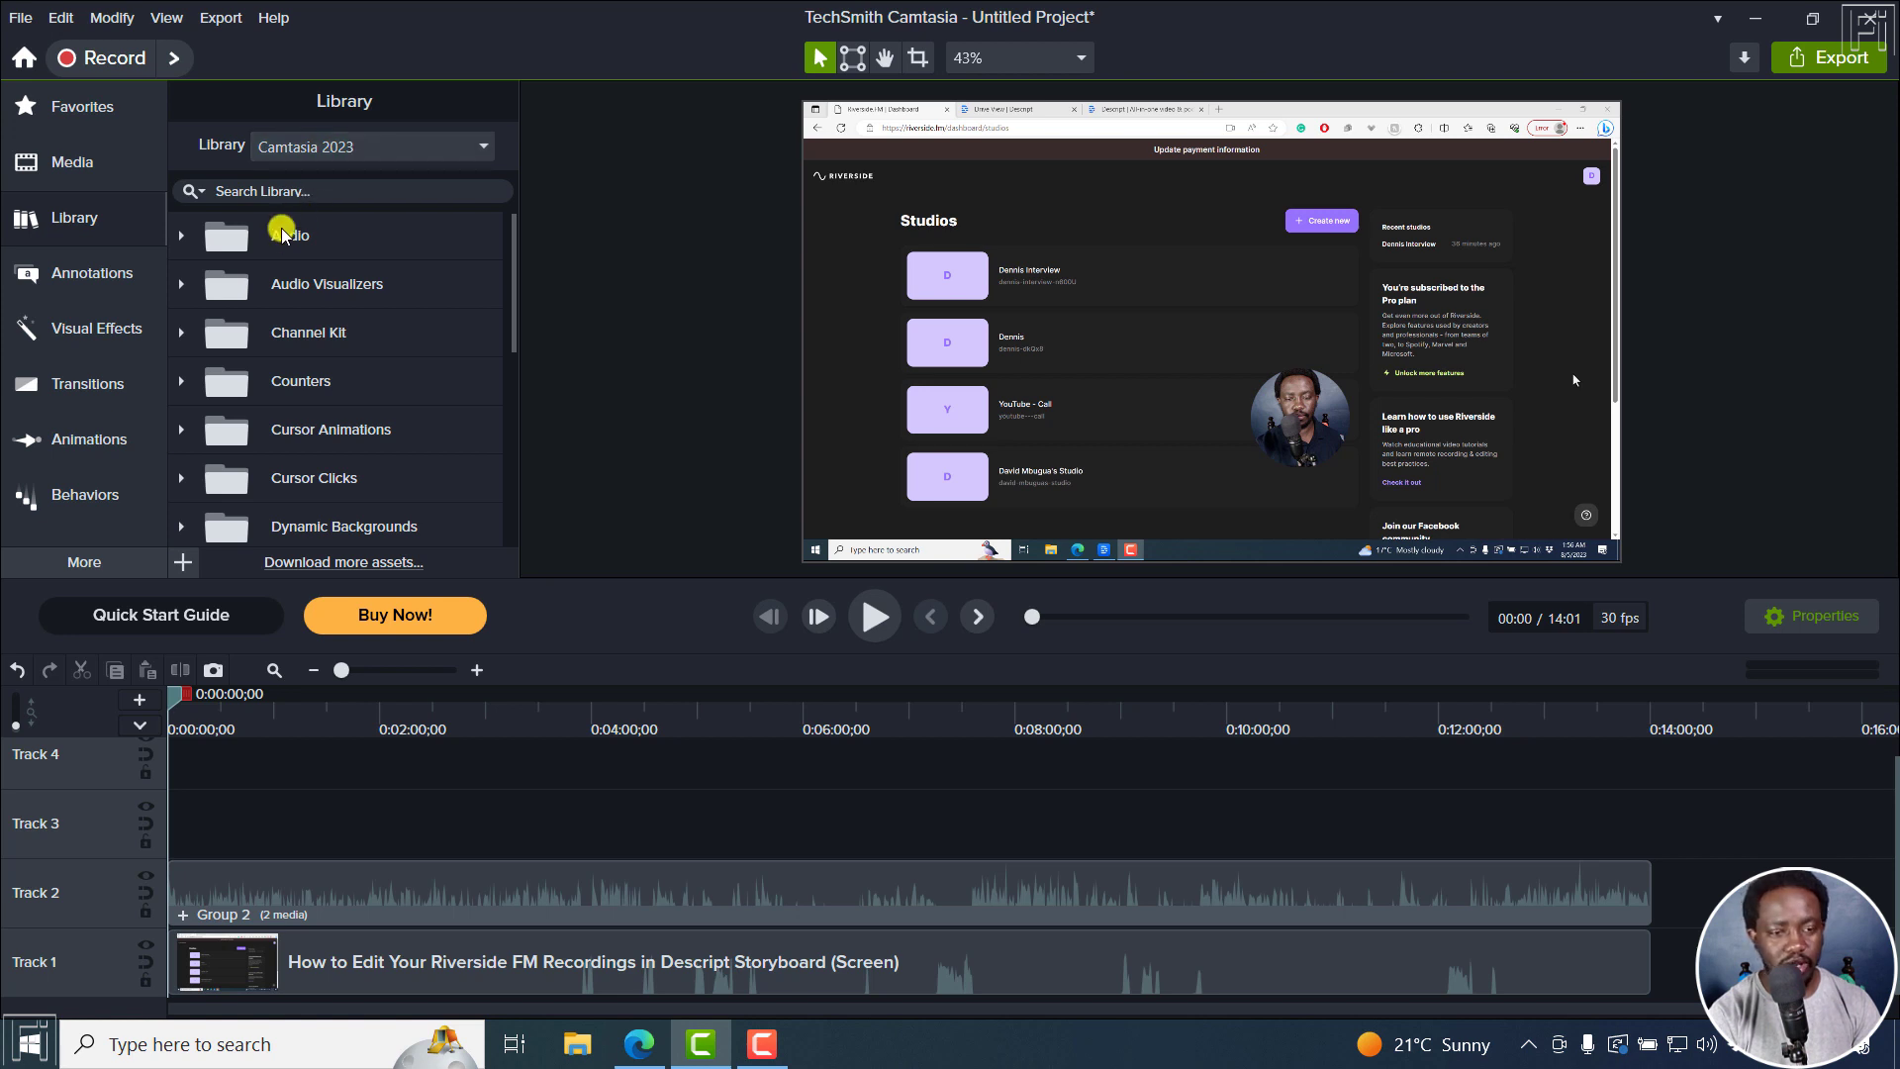
{"action": "left_click", "coordinate": [181, 287]}
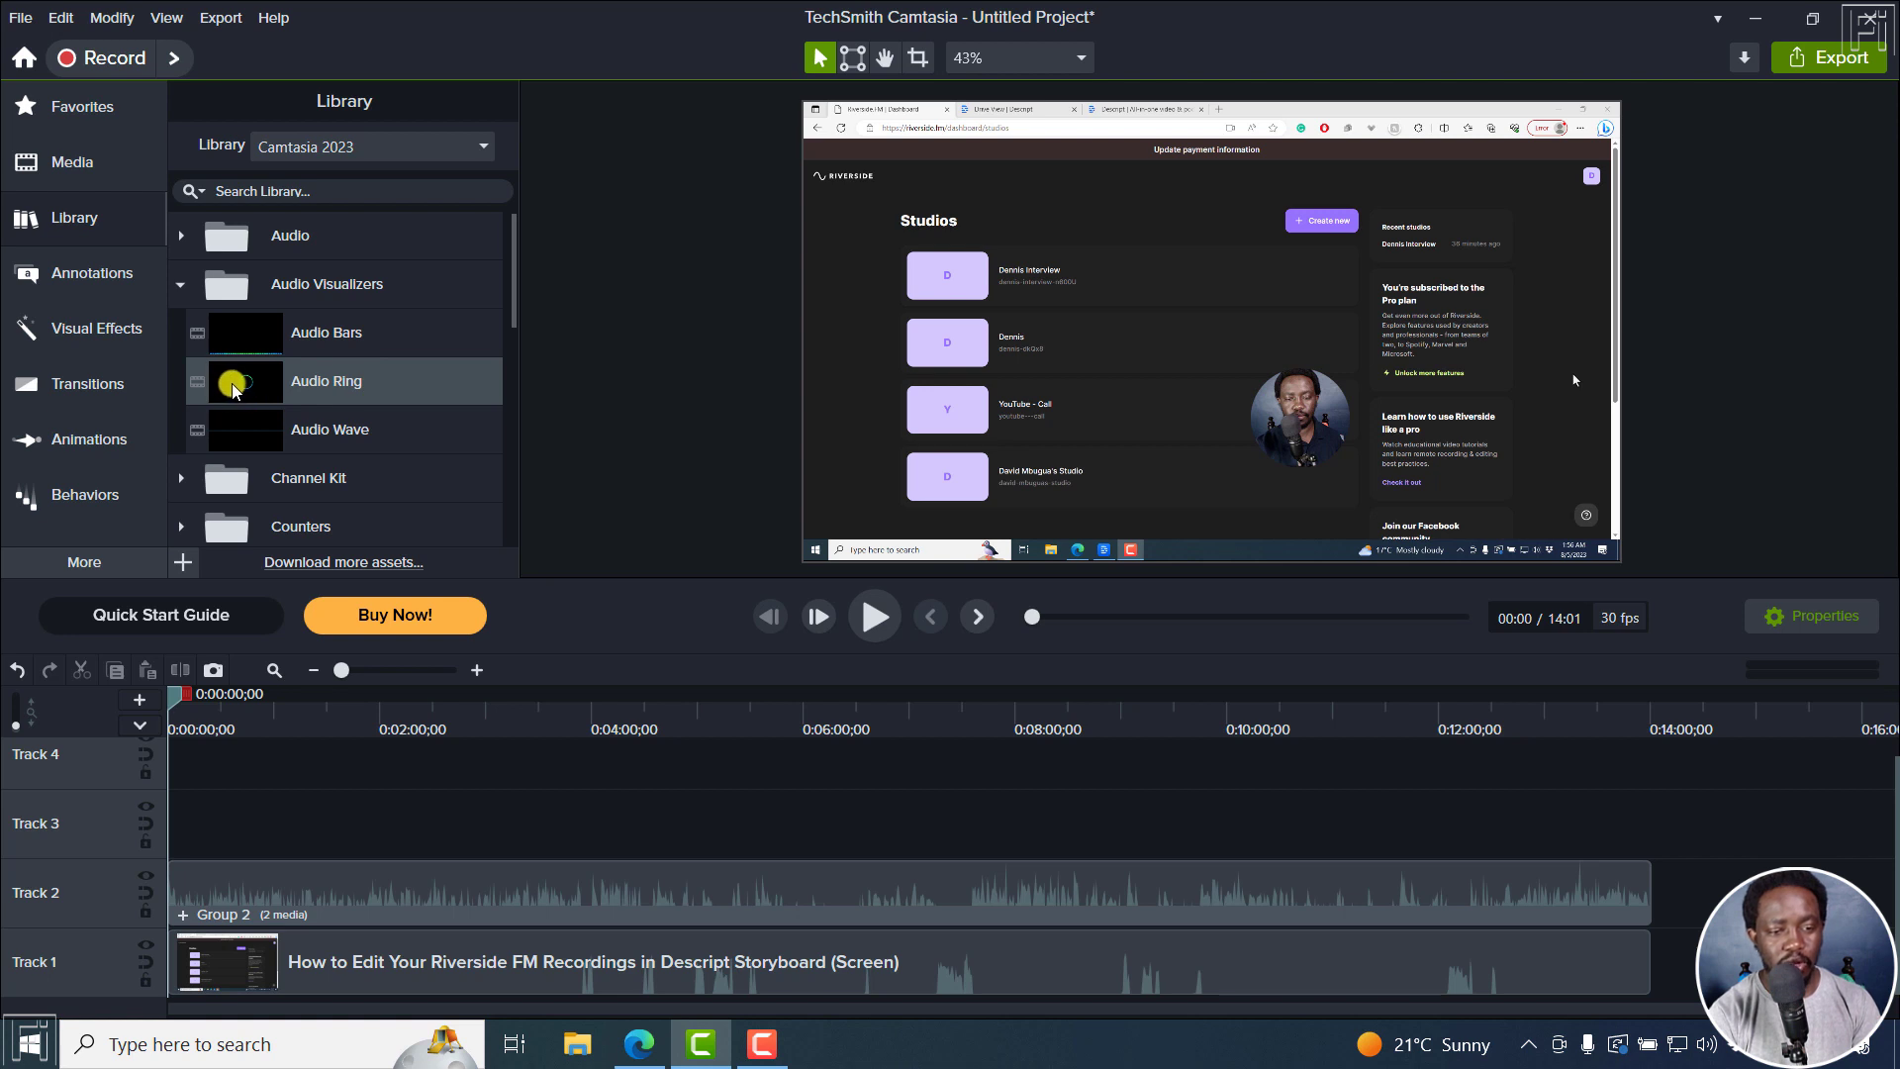
{"action": "left_click_drag", "start_coordinate": [241, 380], "coordinate": [171, 827]}
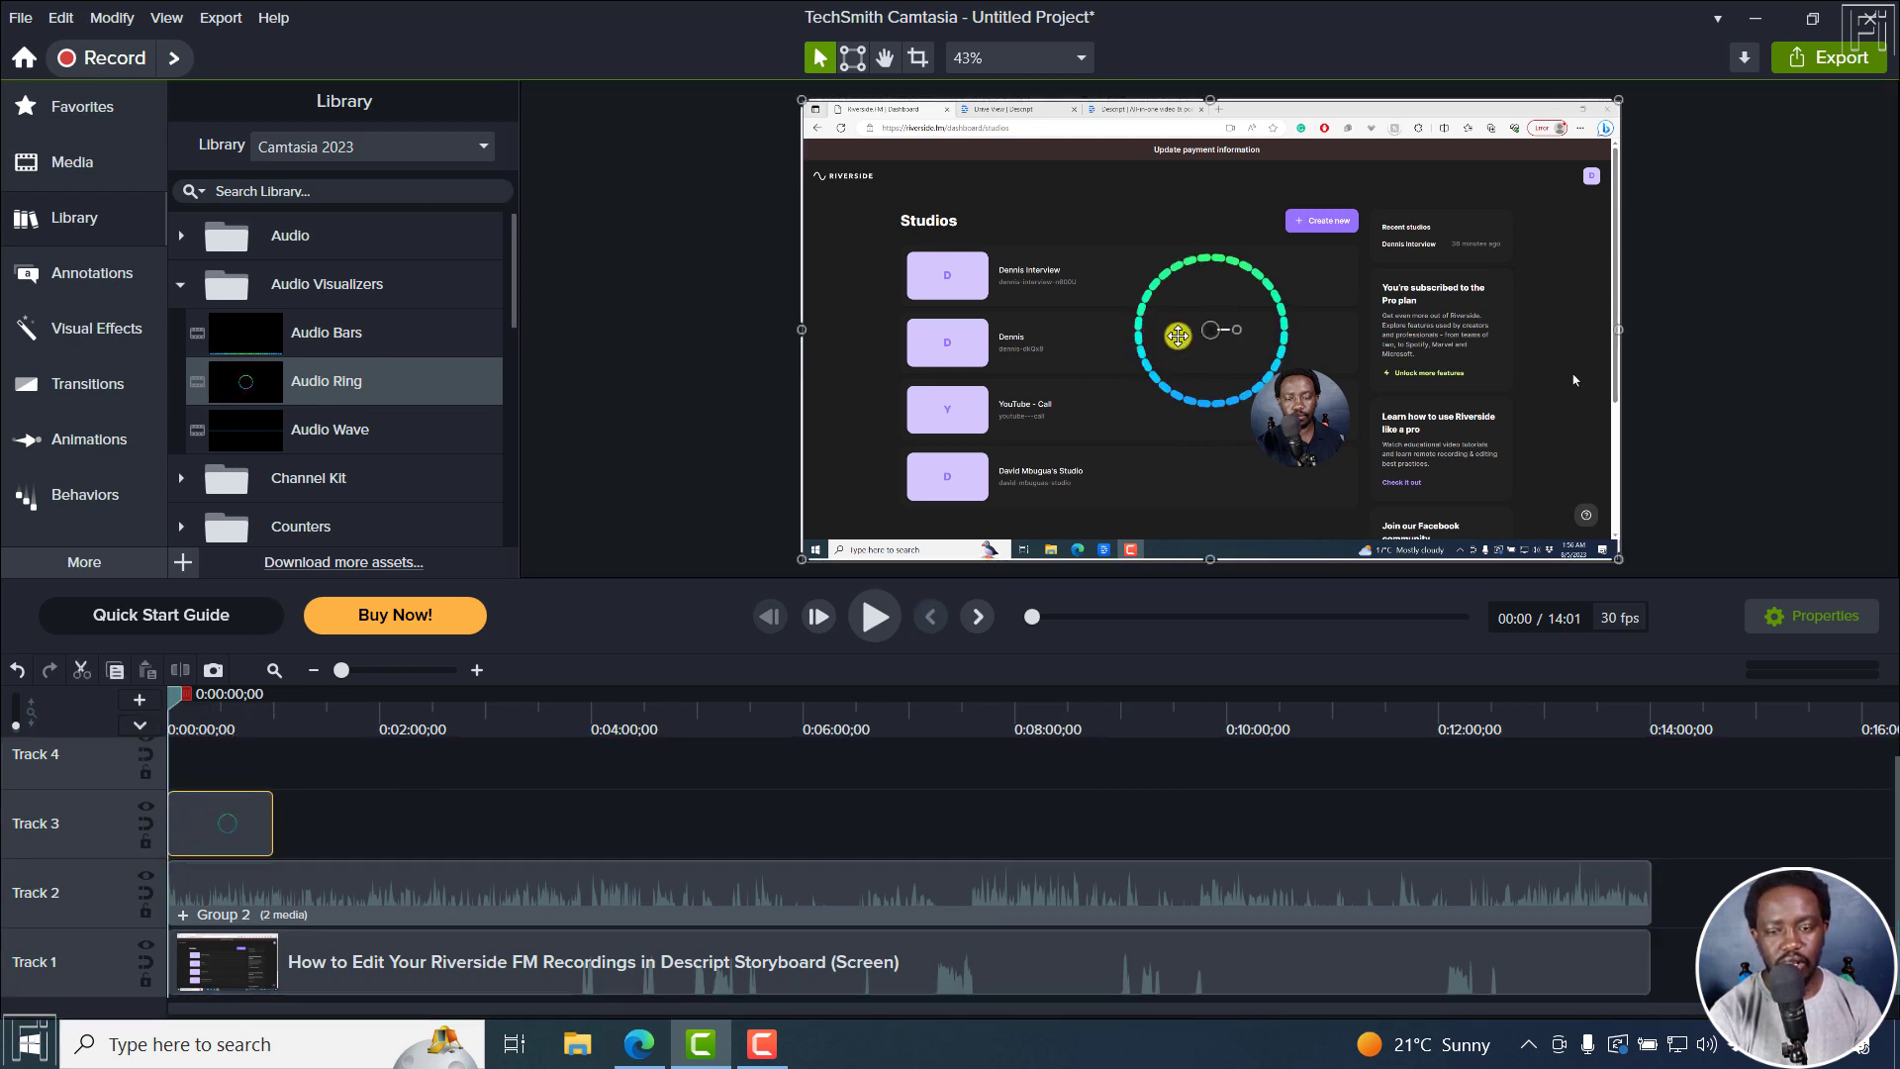
{"action": "left_click", "coordinate": [985, 281]}
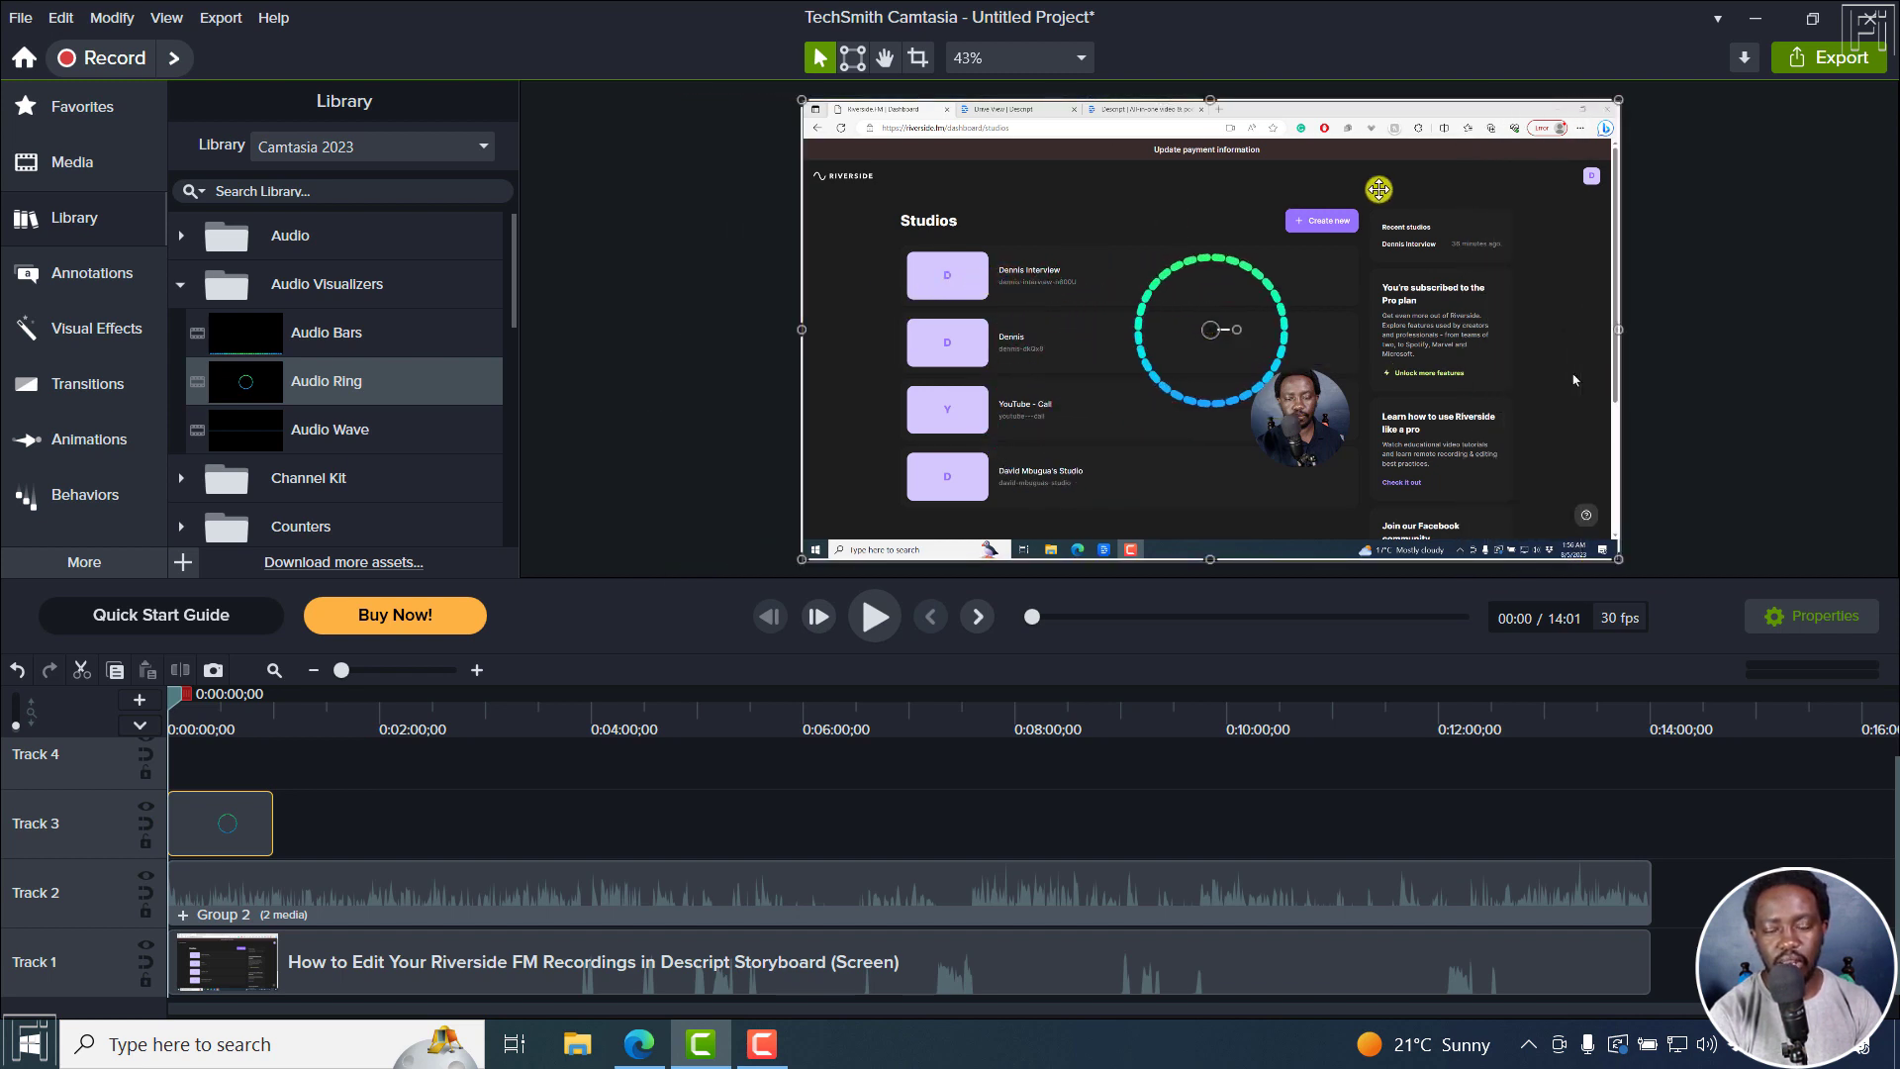
Scale the Audio Ring down to about 83.6% and centre it around the circular camera video
{"action": "left_click_drag", "start_coordinate": [1617, 100], "coordinate": [1526, 154]}
{"action": "left_click_drag", "start_coordinate": [1102, 340], "coordinate": [1257, 403]}
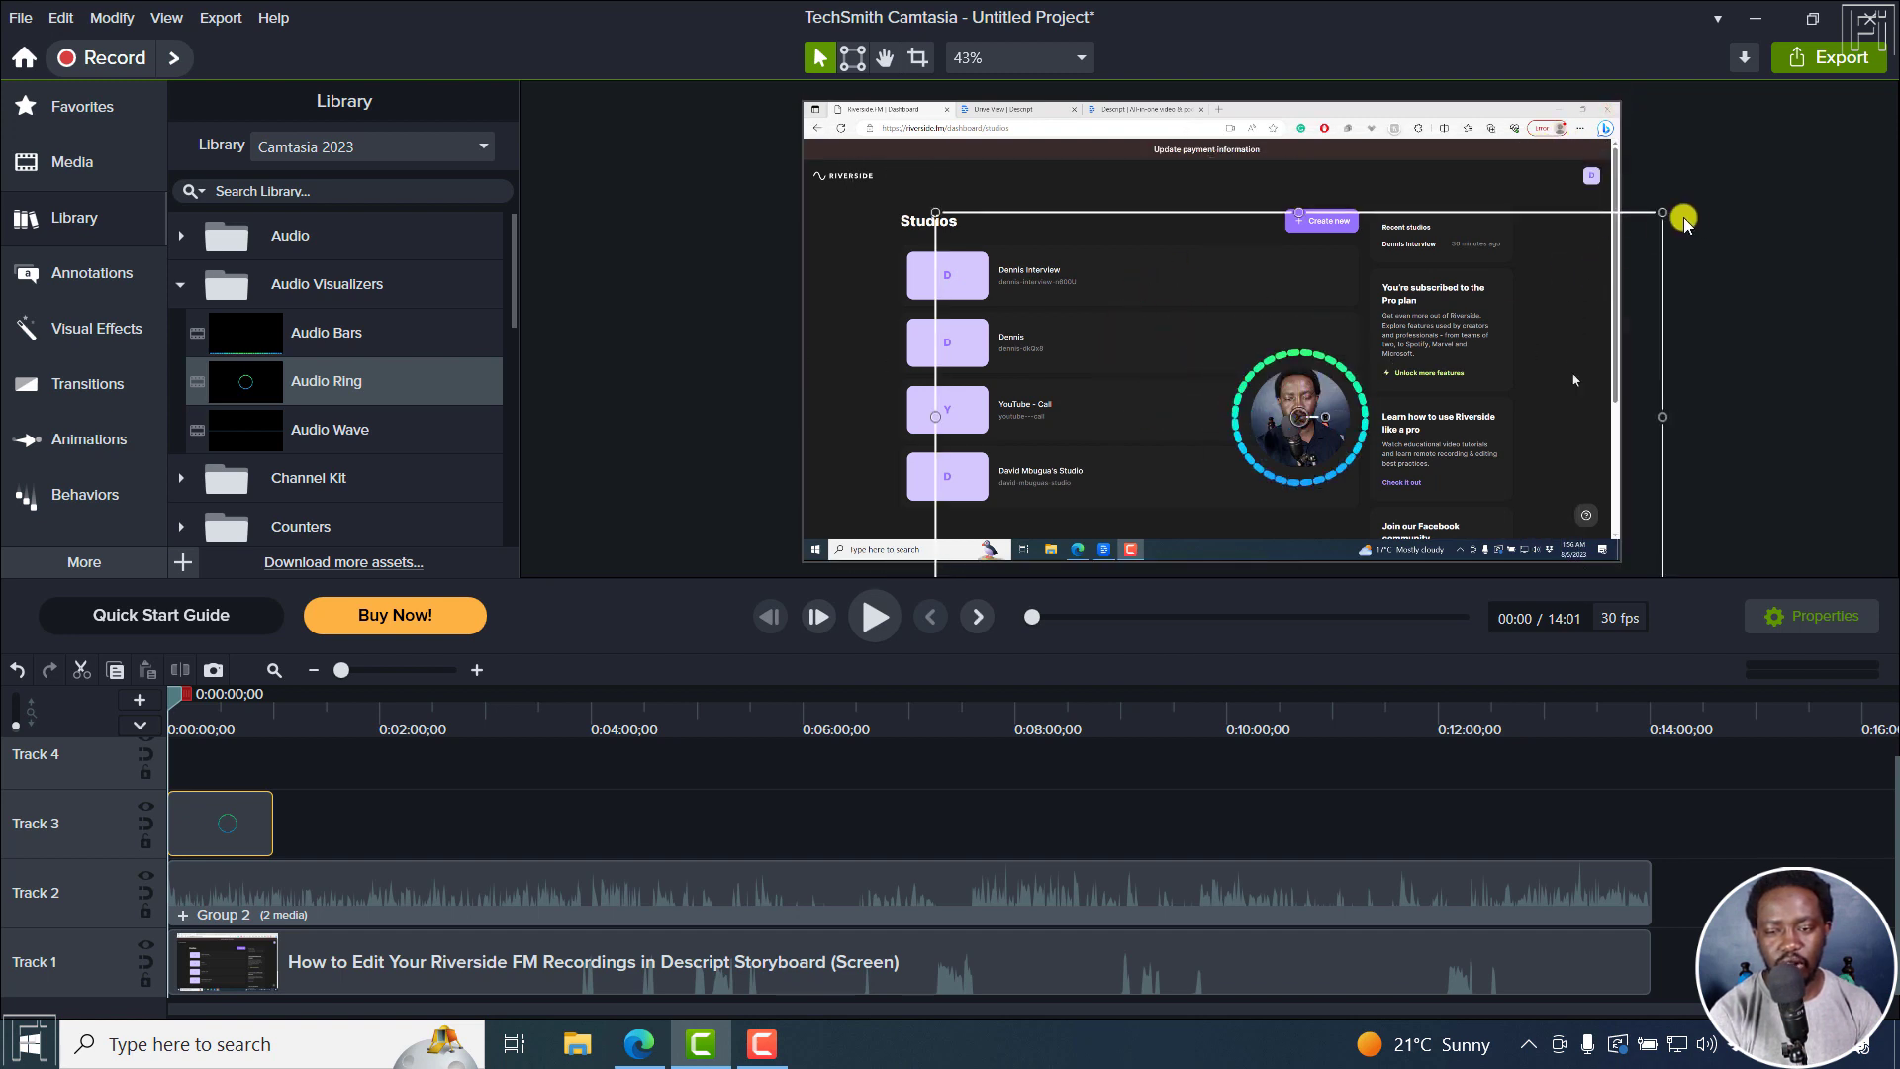
{"action": "left_click_drag", "start_coordinate": [1662, 211], "coordinate": [1590, 246]}
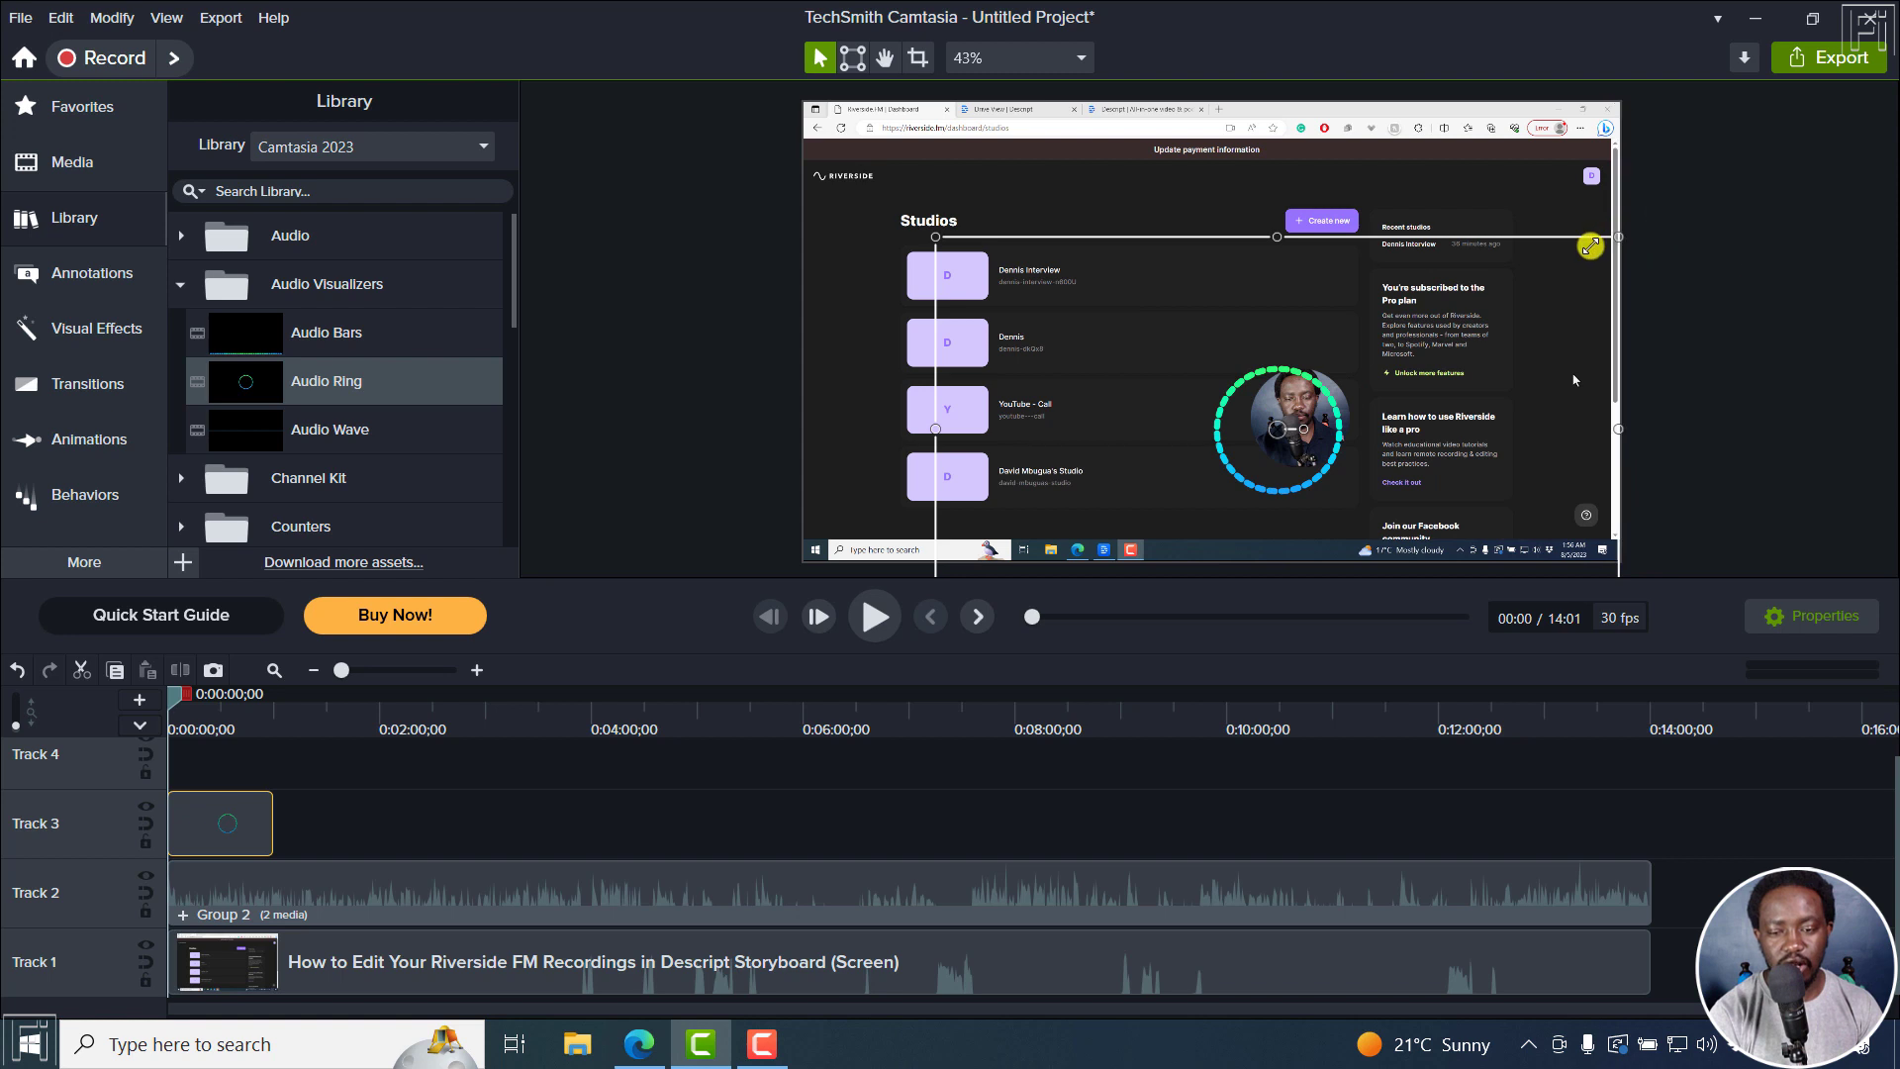
{"action": "left_click_drag", "start_coordinate": [1242, 439], "coordinate": [1263, 430]}
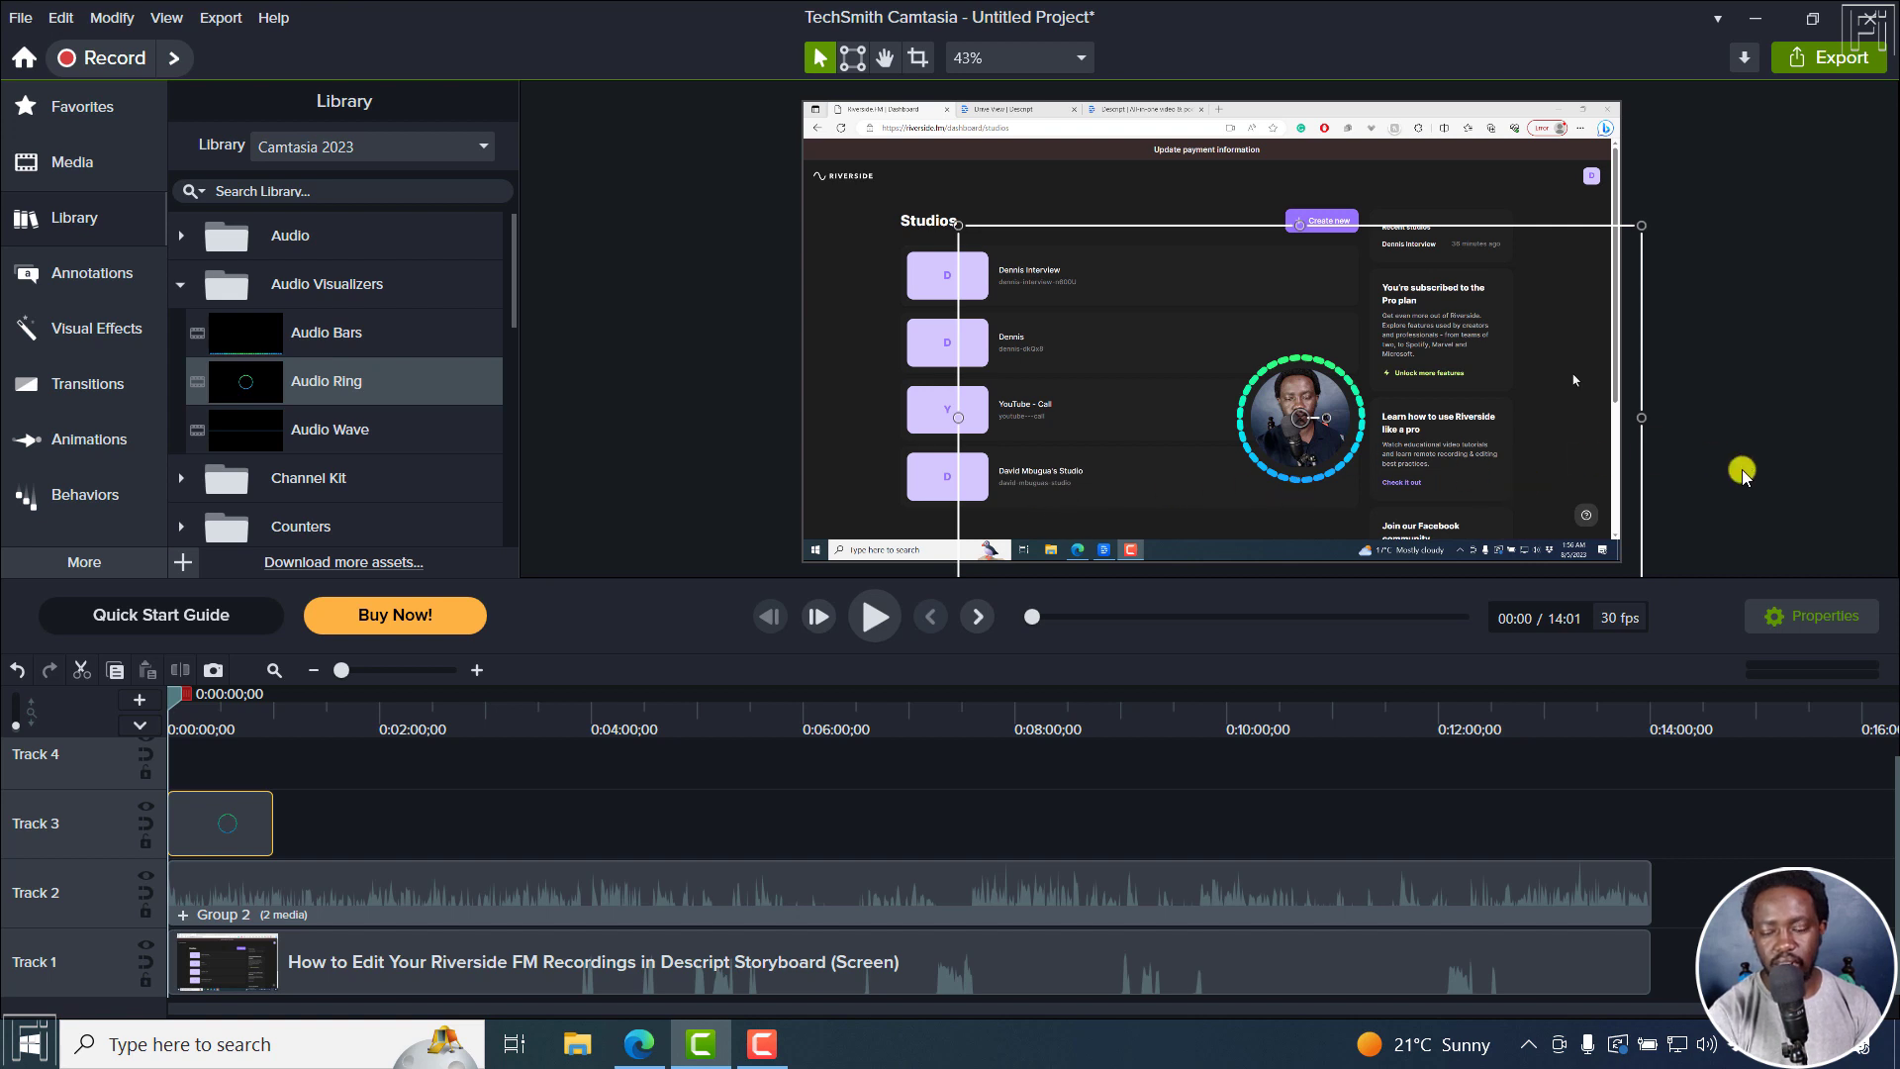
Set the Audio Ring's dynamic colour to pink #FF0AB7
{"action": "left_click", "coordinate": [1811, 615]}
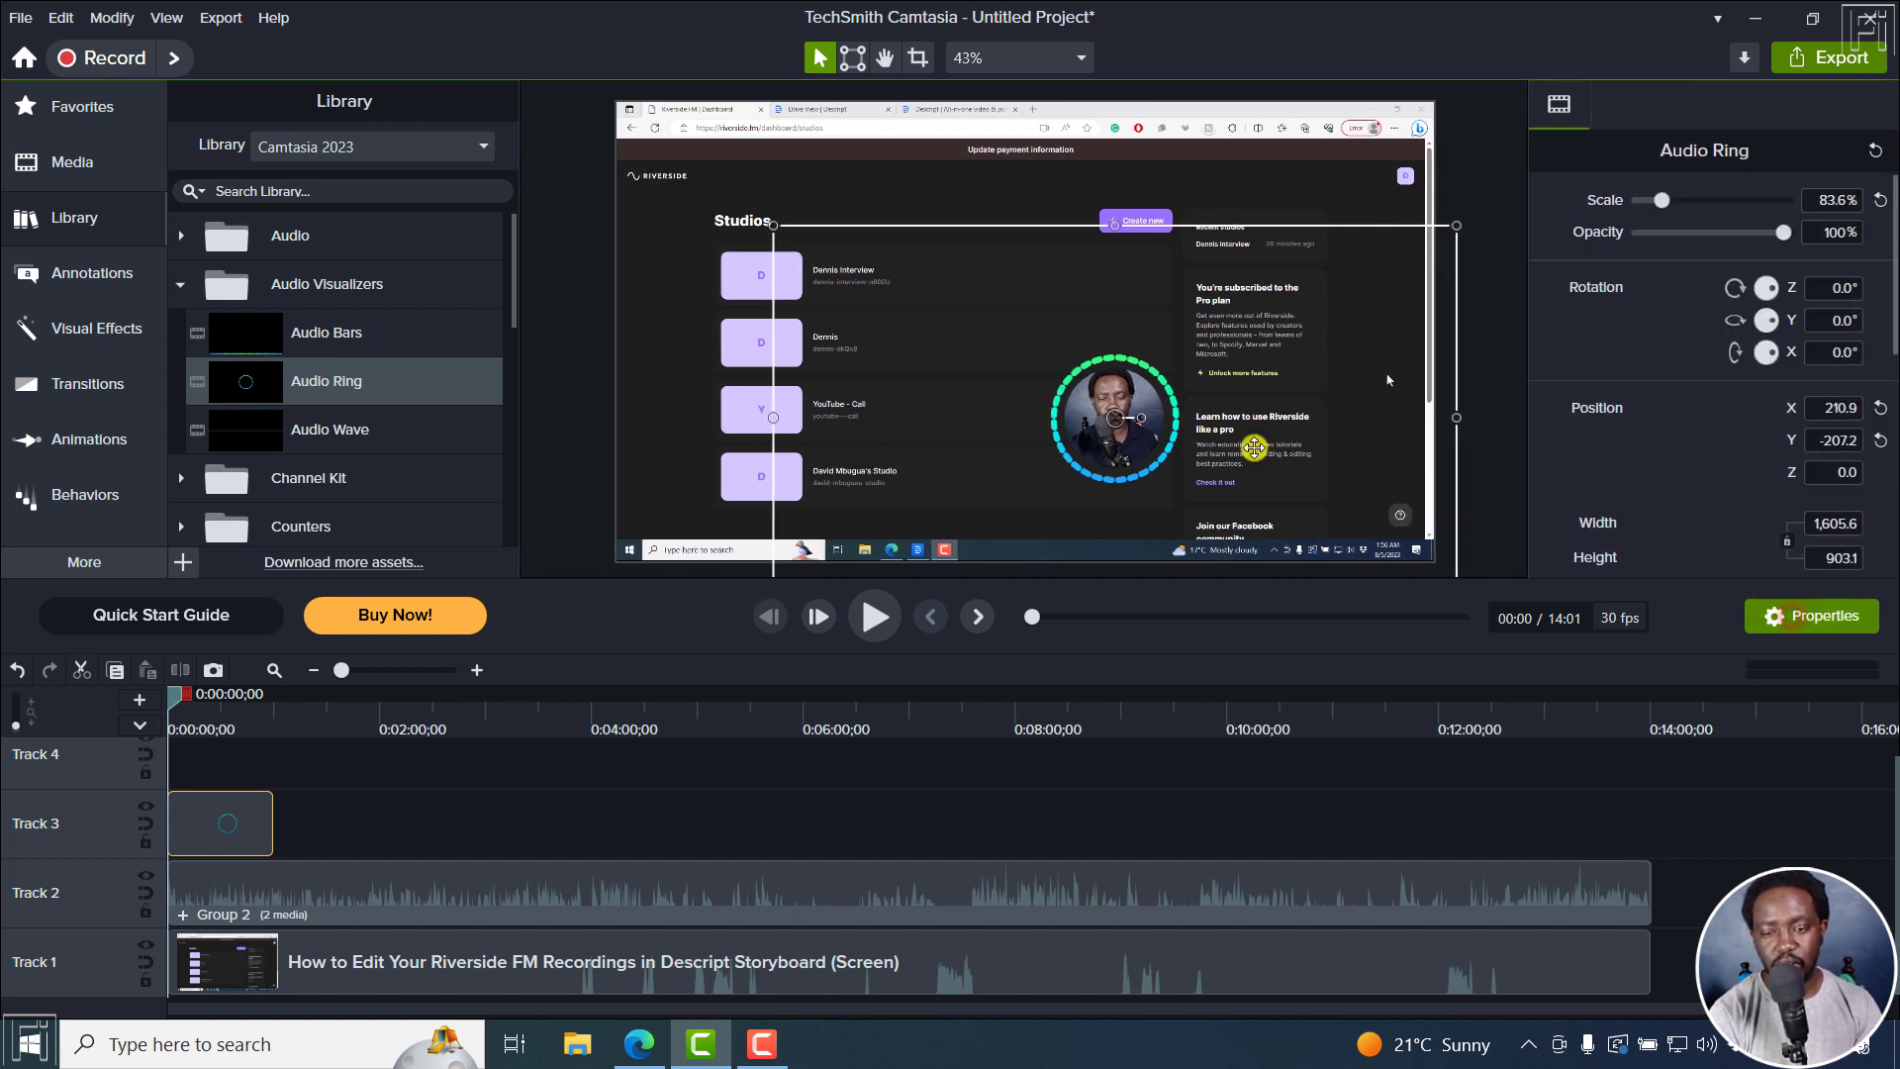
{"action": "left_click_drag", "start_coordinate": [1890, 255], "coordinate": [1892, 431]}
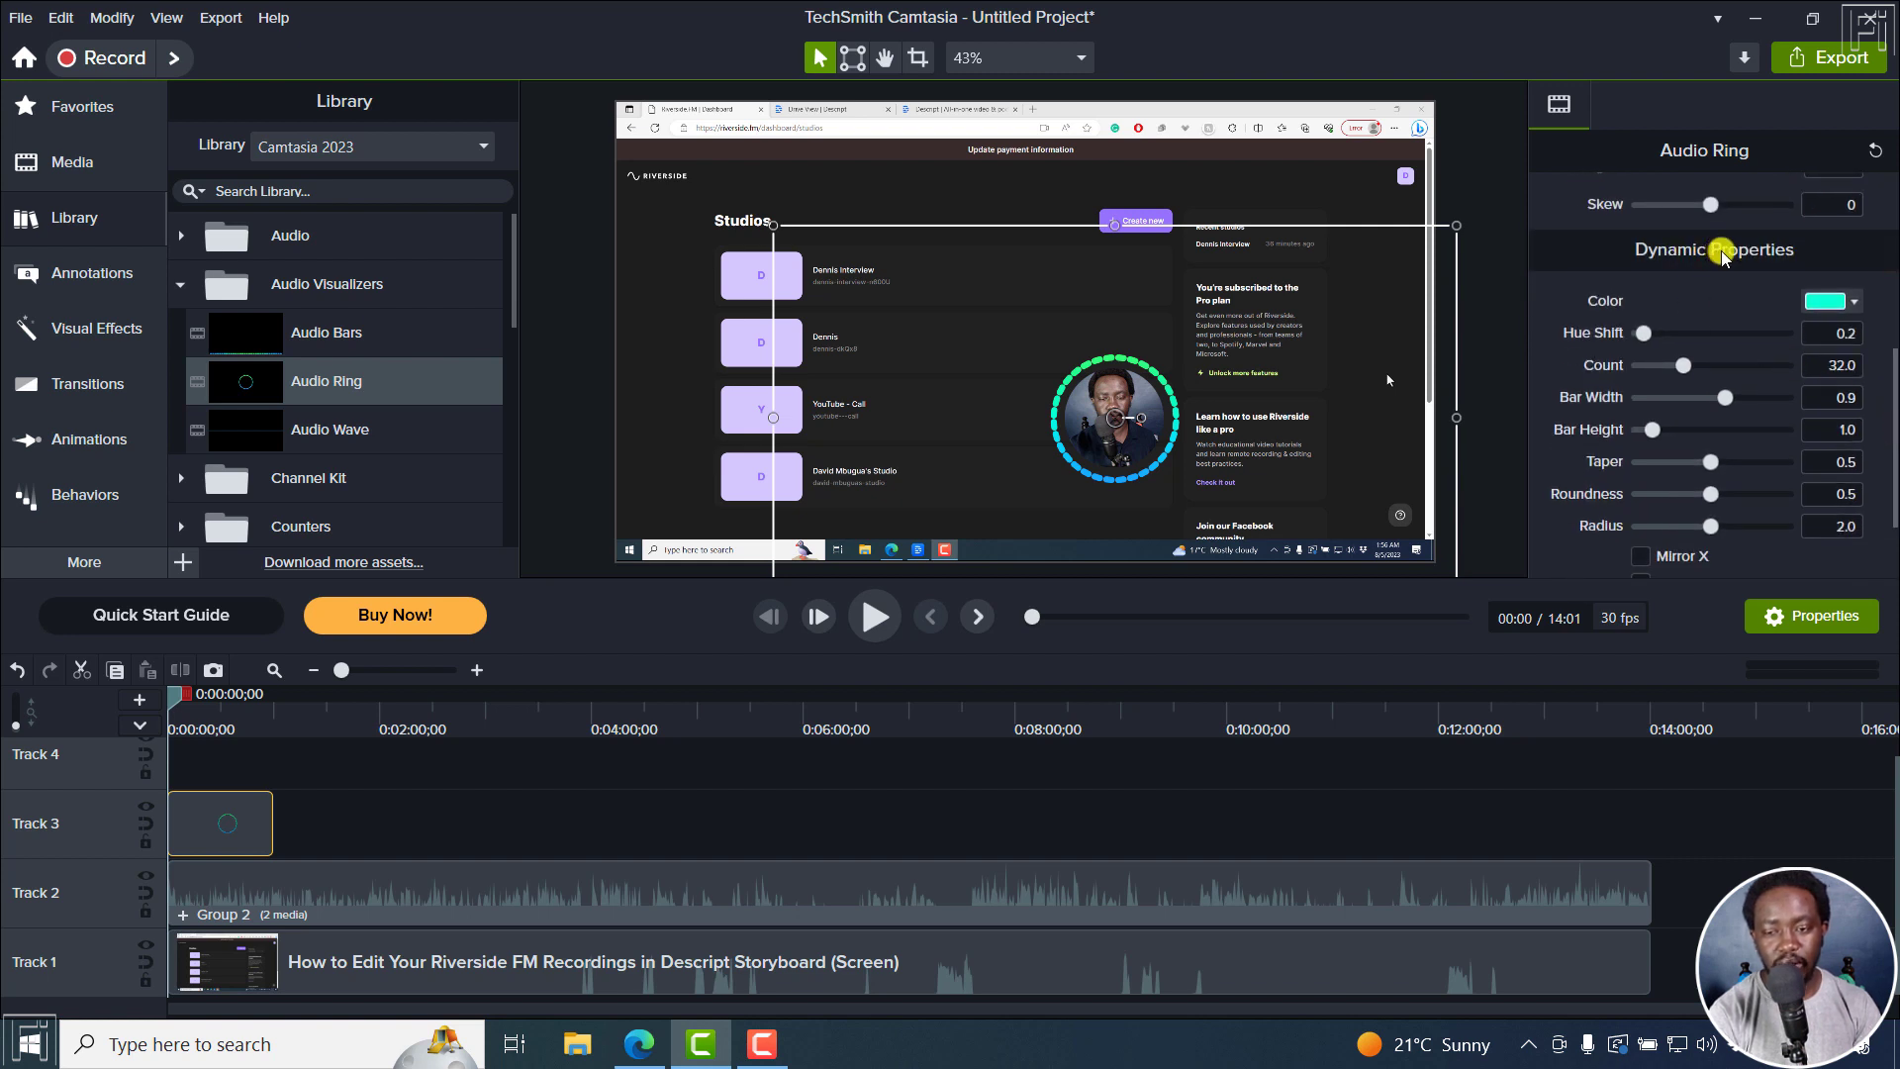
{"action": "left_click", "coordinate": [1830, 302]}
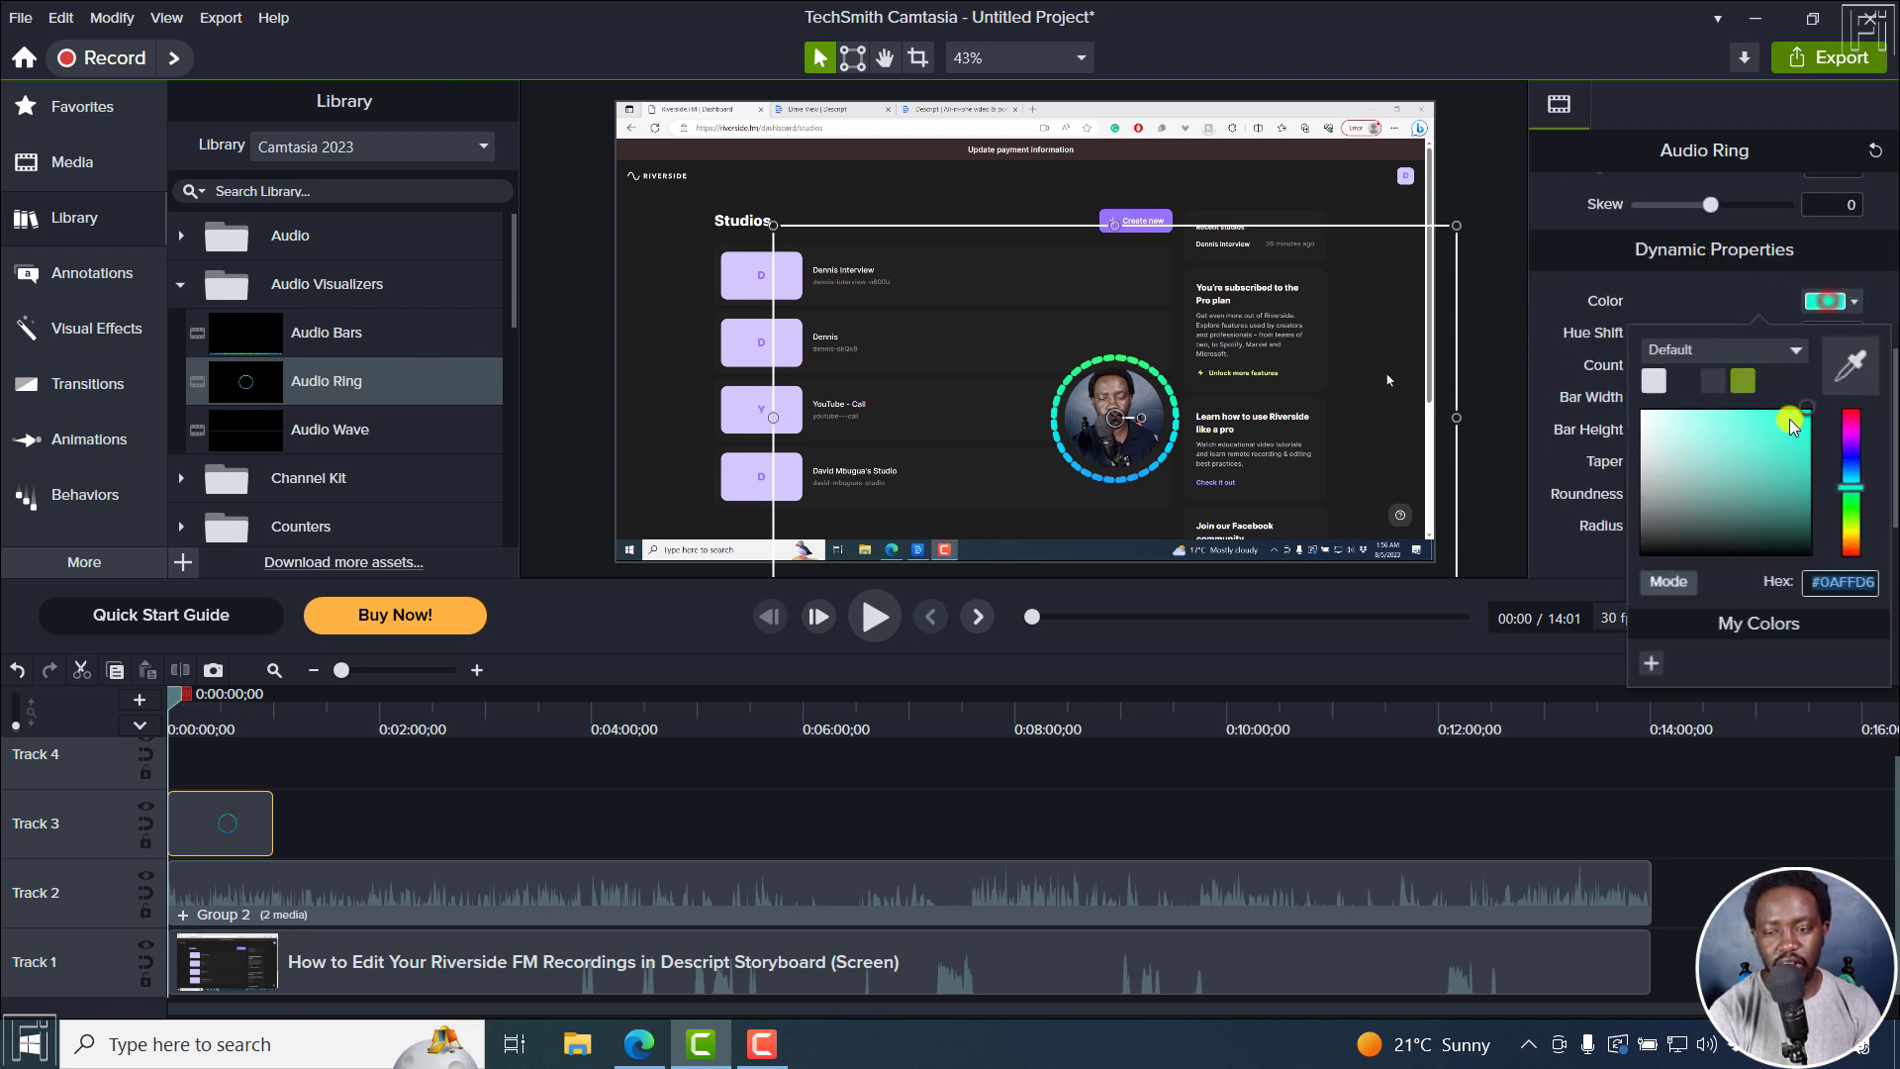
{"action": "left_click_drag", "start_coordinate": [1854, 439], "coordinate": [1857, 428]}
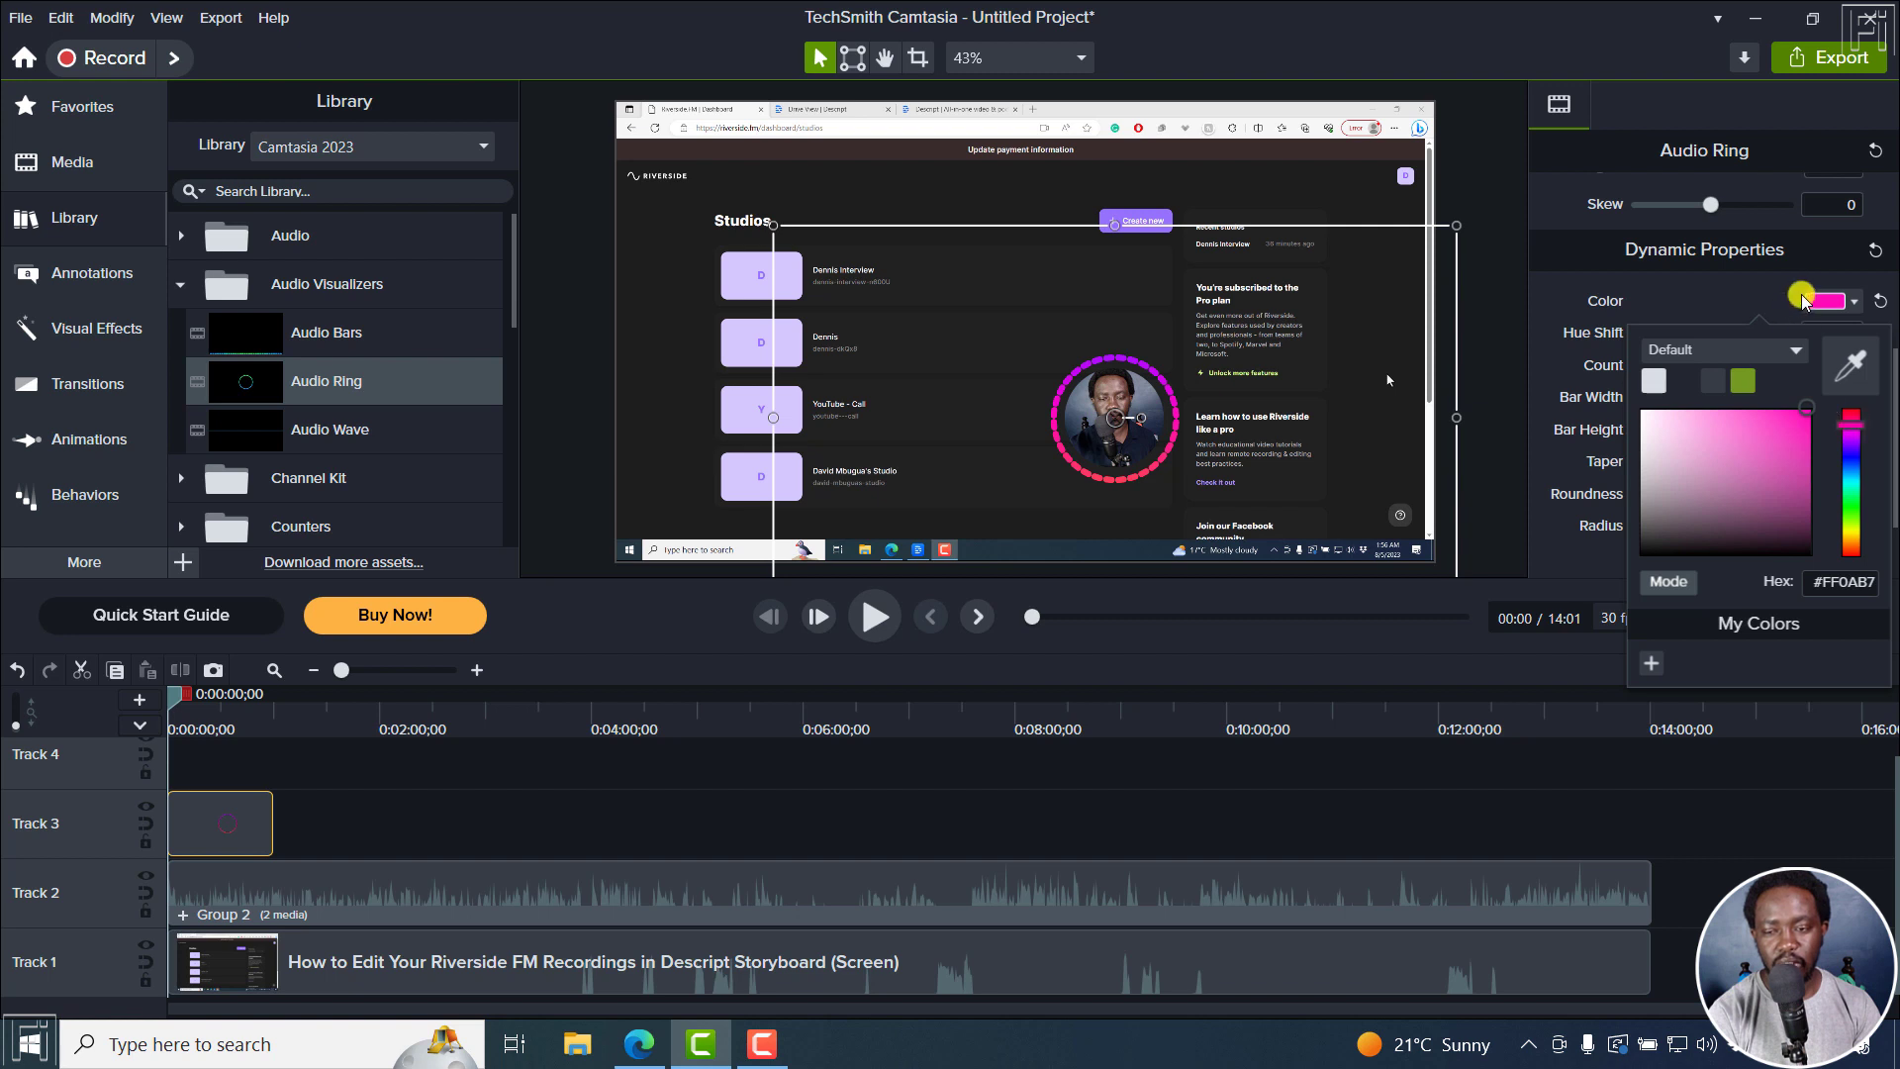
Set the Audio Ring's Count to 58.2 and Bar Width to 0.4
{"action": "left_click", "coordinate": [1722, 280]}
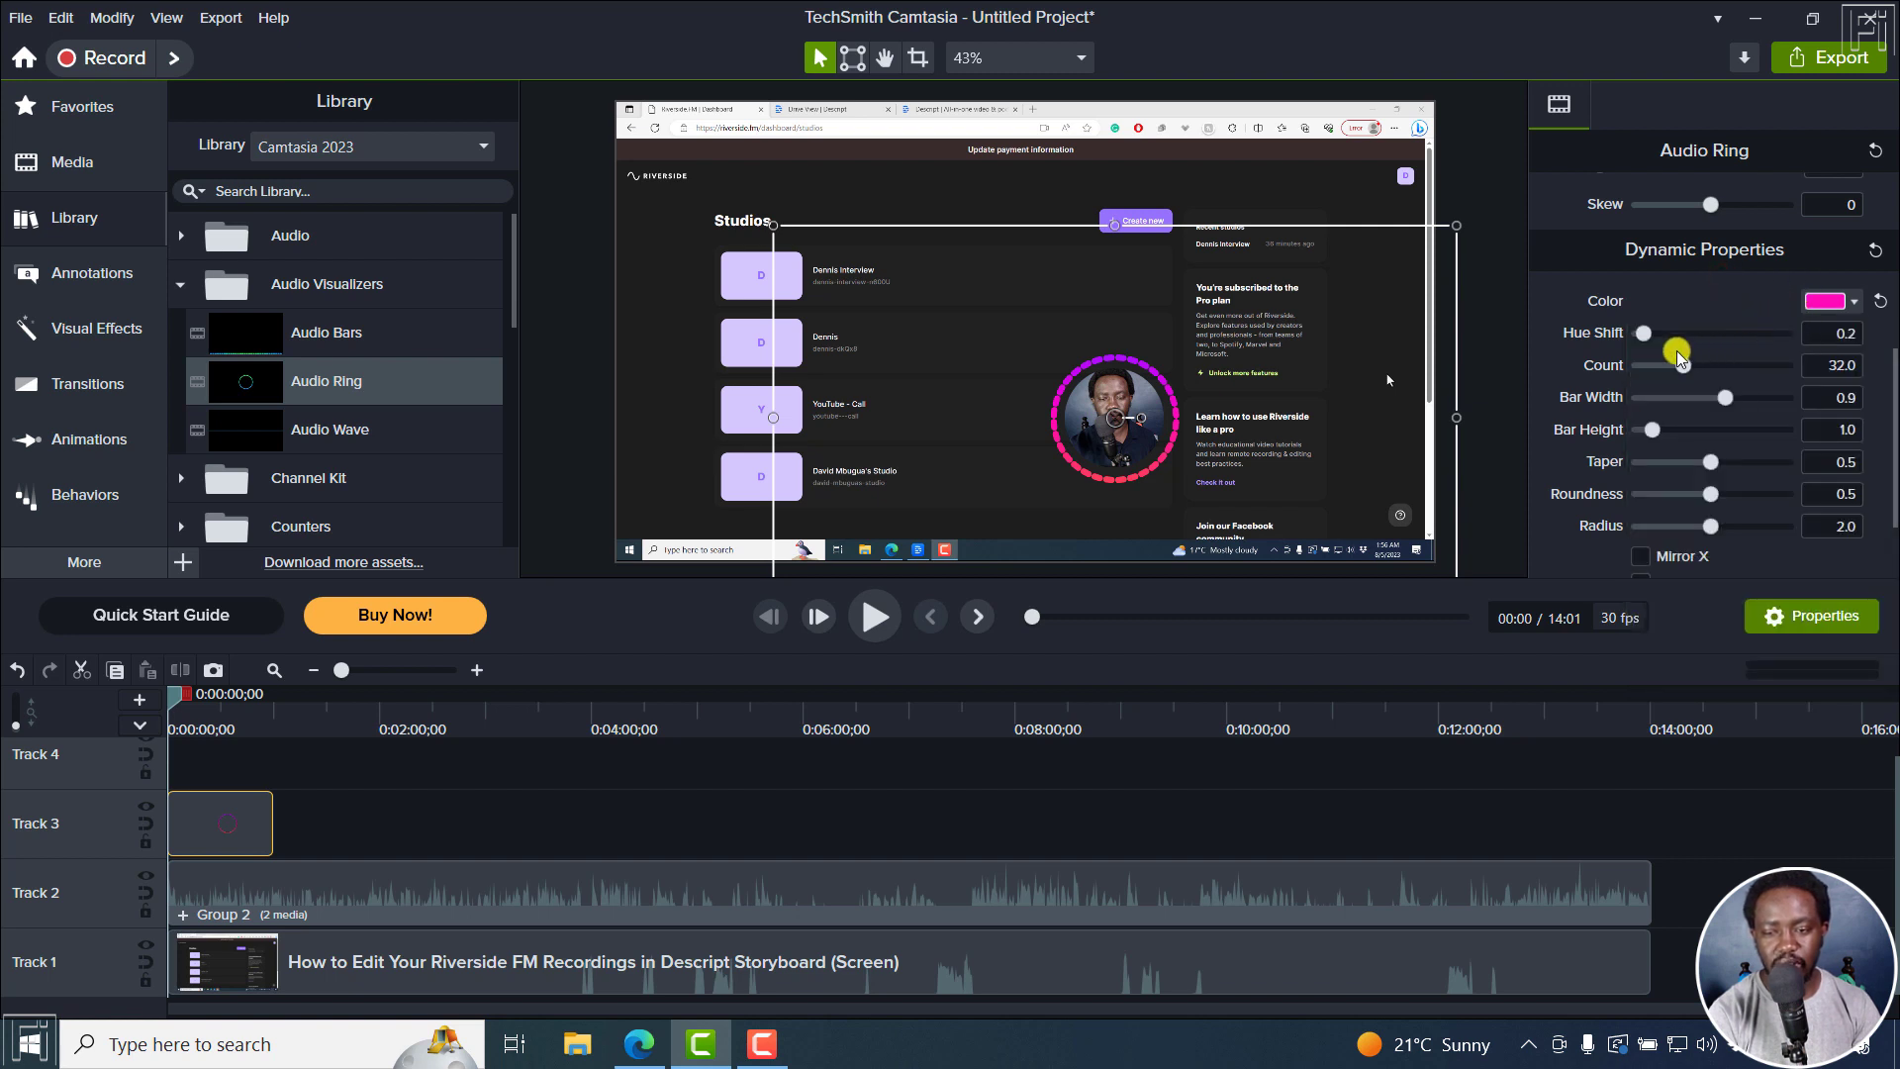
{"action": "left_click_drag", "start_coordinate": [1684, 368], "coordinate": [1676, 409]}
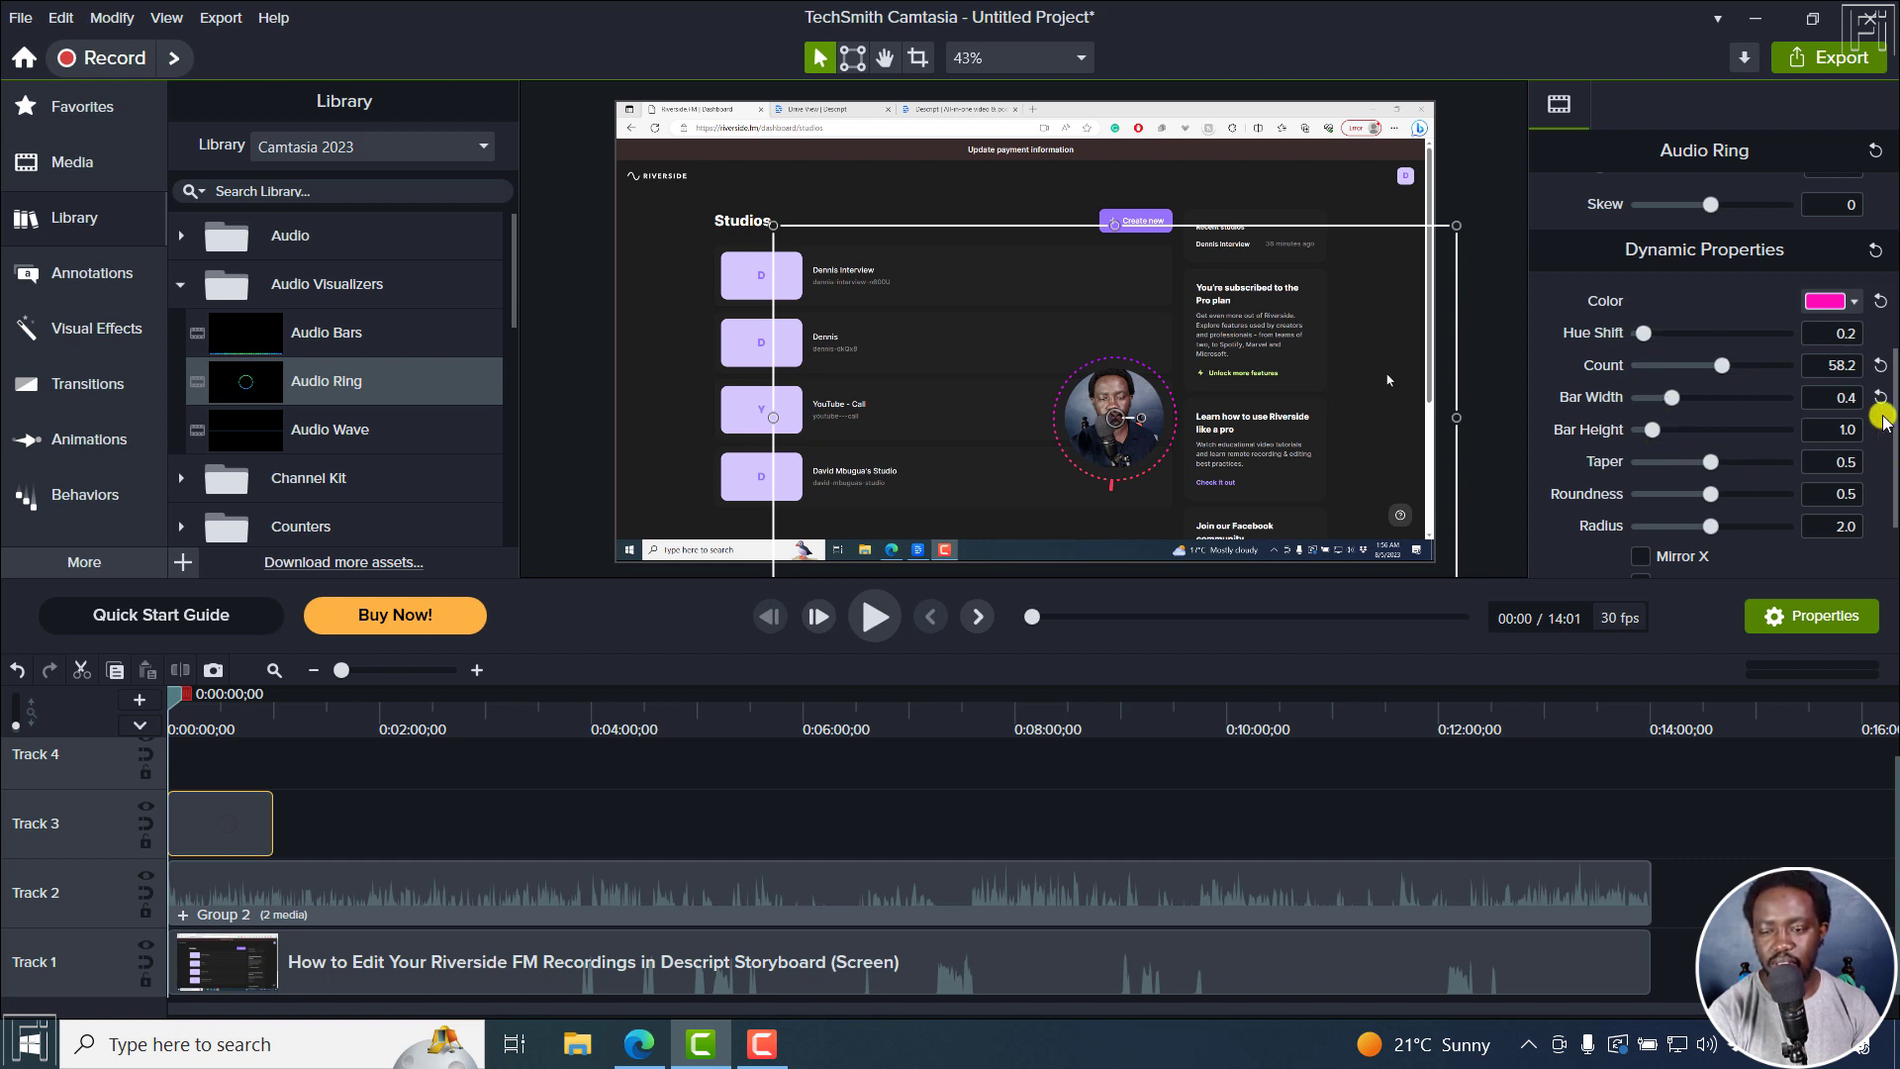
Try a Radius of 1.8 on the Audio Ring and reset it to the default
{"action": "scroll", "coordinate": [1883, 421], "scroll_direction": "down", "scroll_amount": 2}
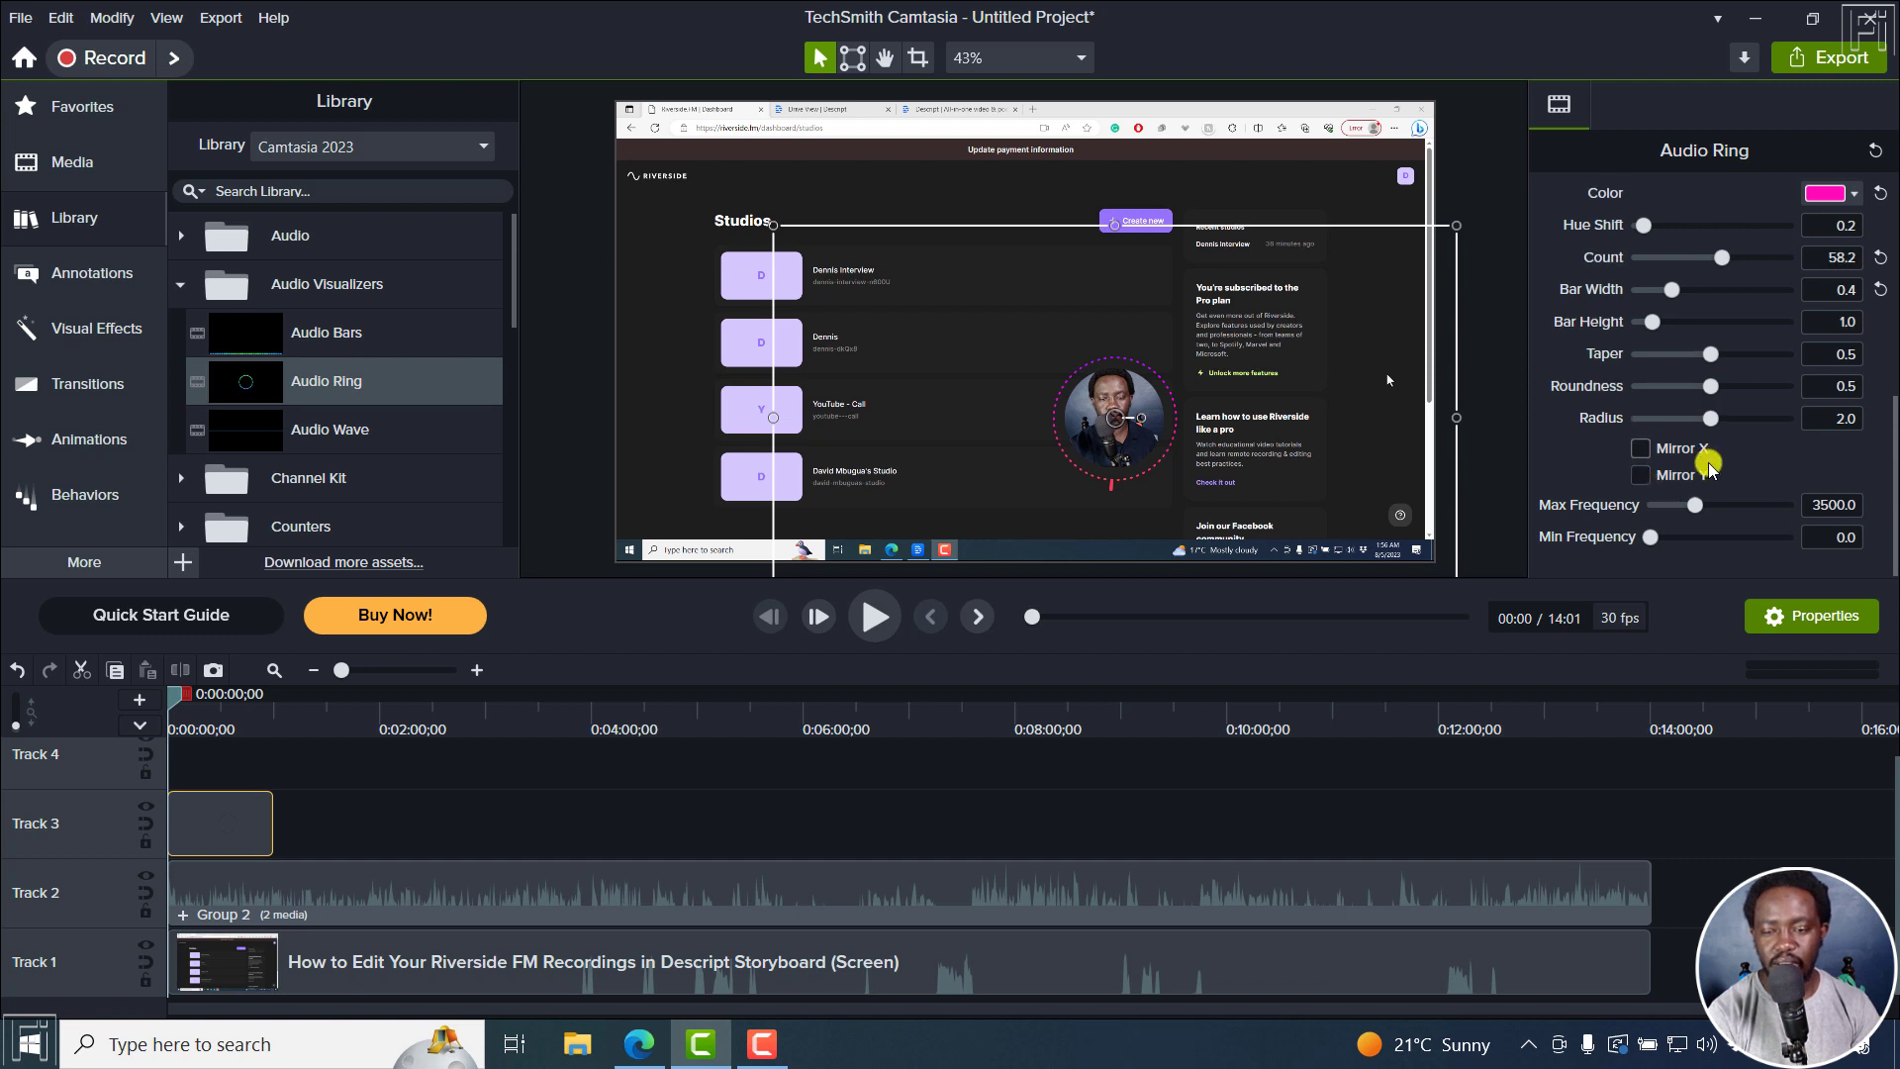
{"action": "mouse_move", "coordinate": [1710, 418]}
{"action": "left_mouse_down"}
{"action": "mouse_move", "coordinate": [1675, 419]}
{"action": "mouse_move", "coordinate": [1702, 427]}
{"action": "left_mouse_up"}
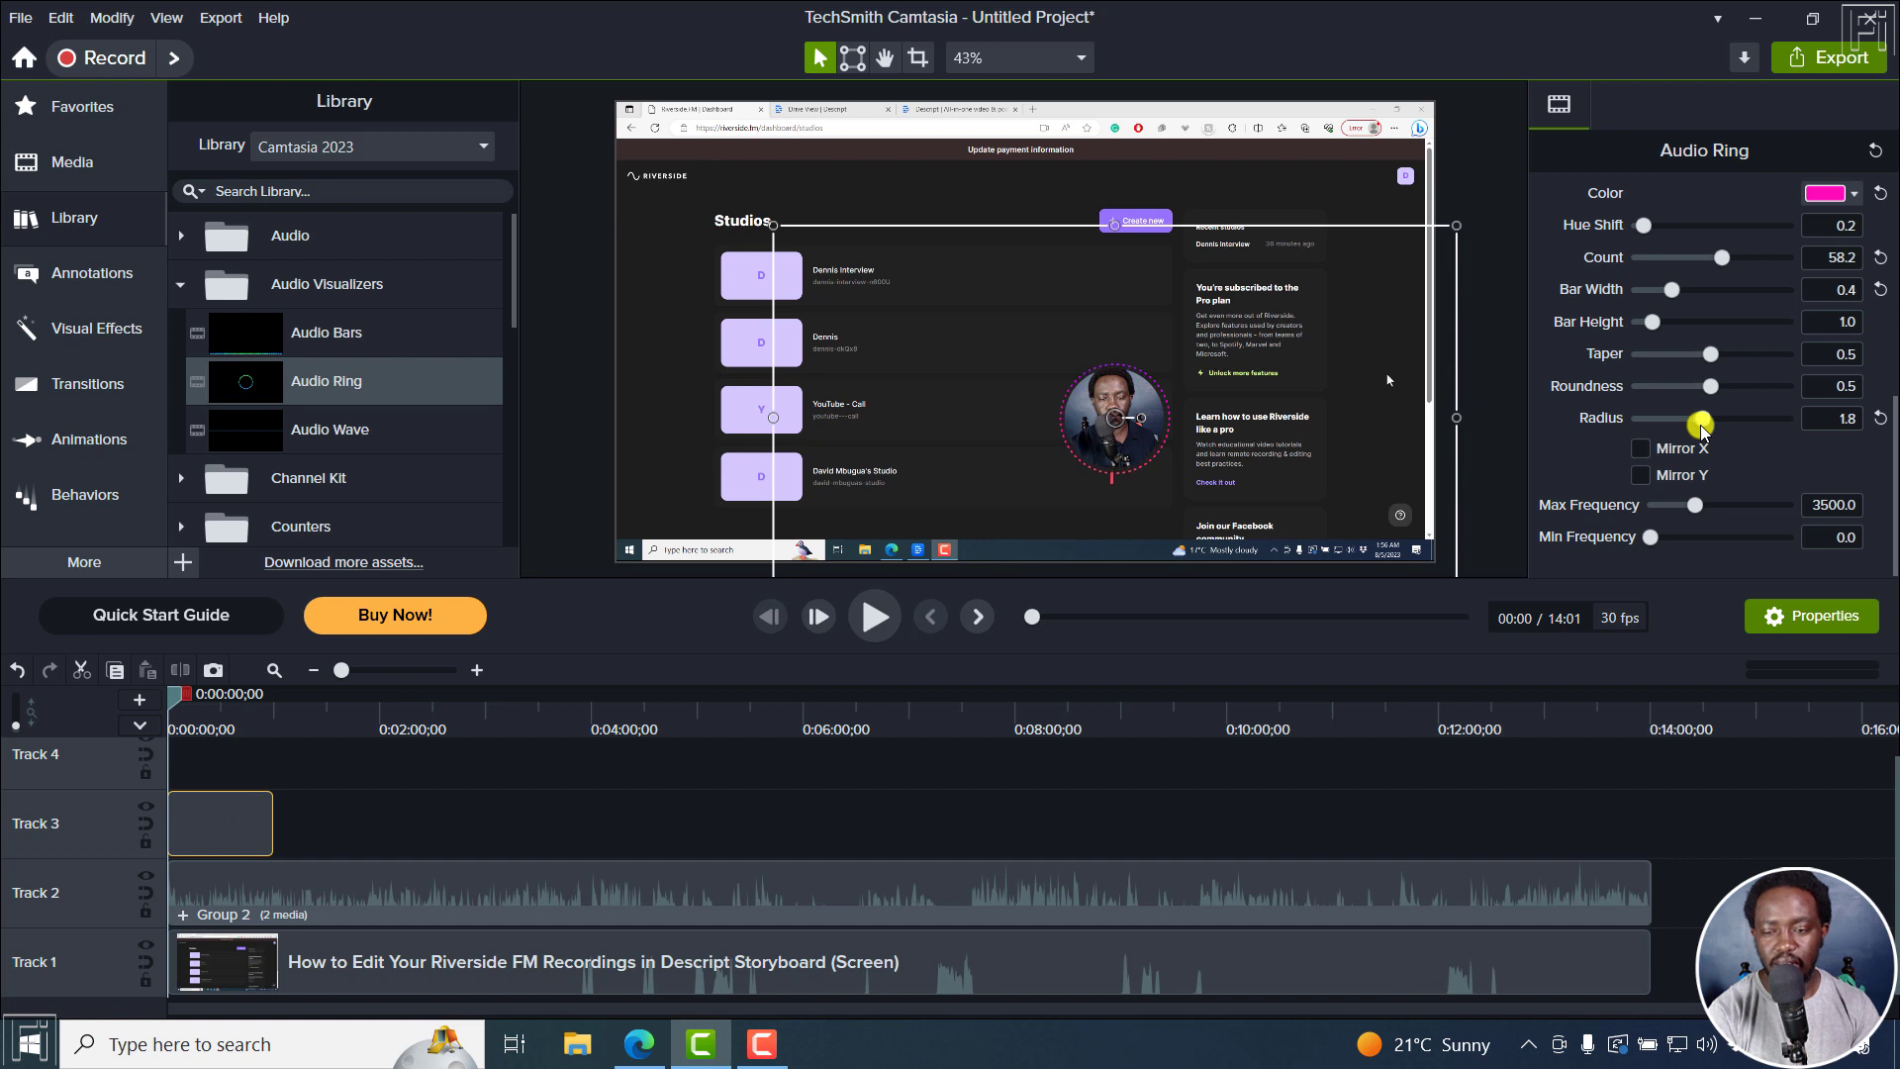
{"action": "left_click", "coordinate": [1877, 422]}
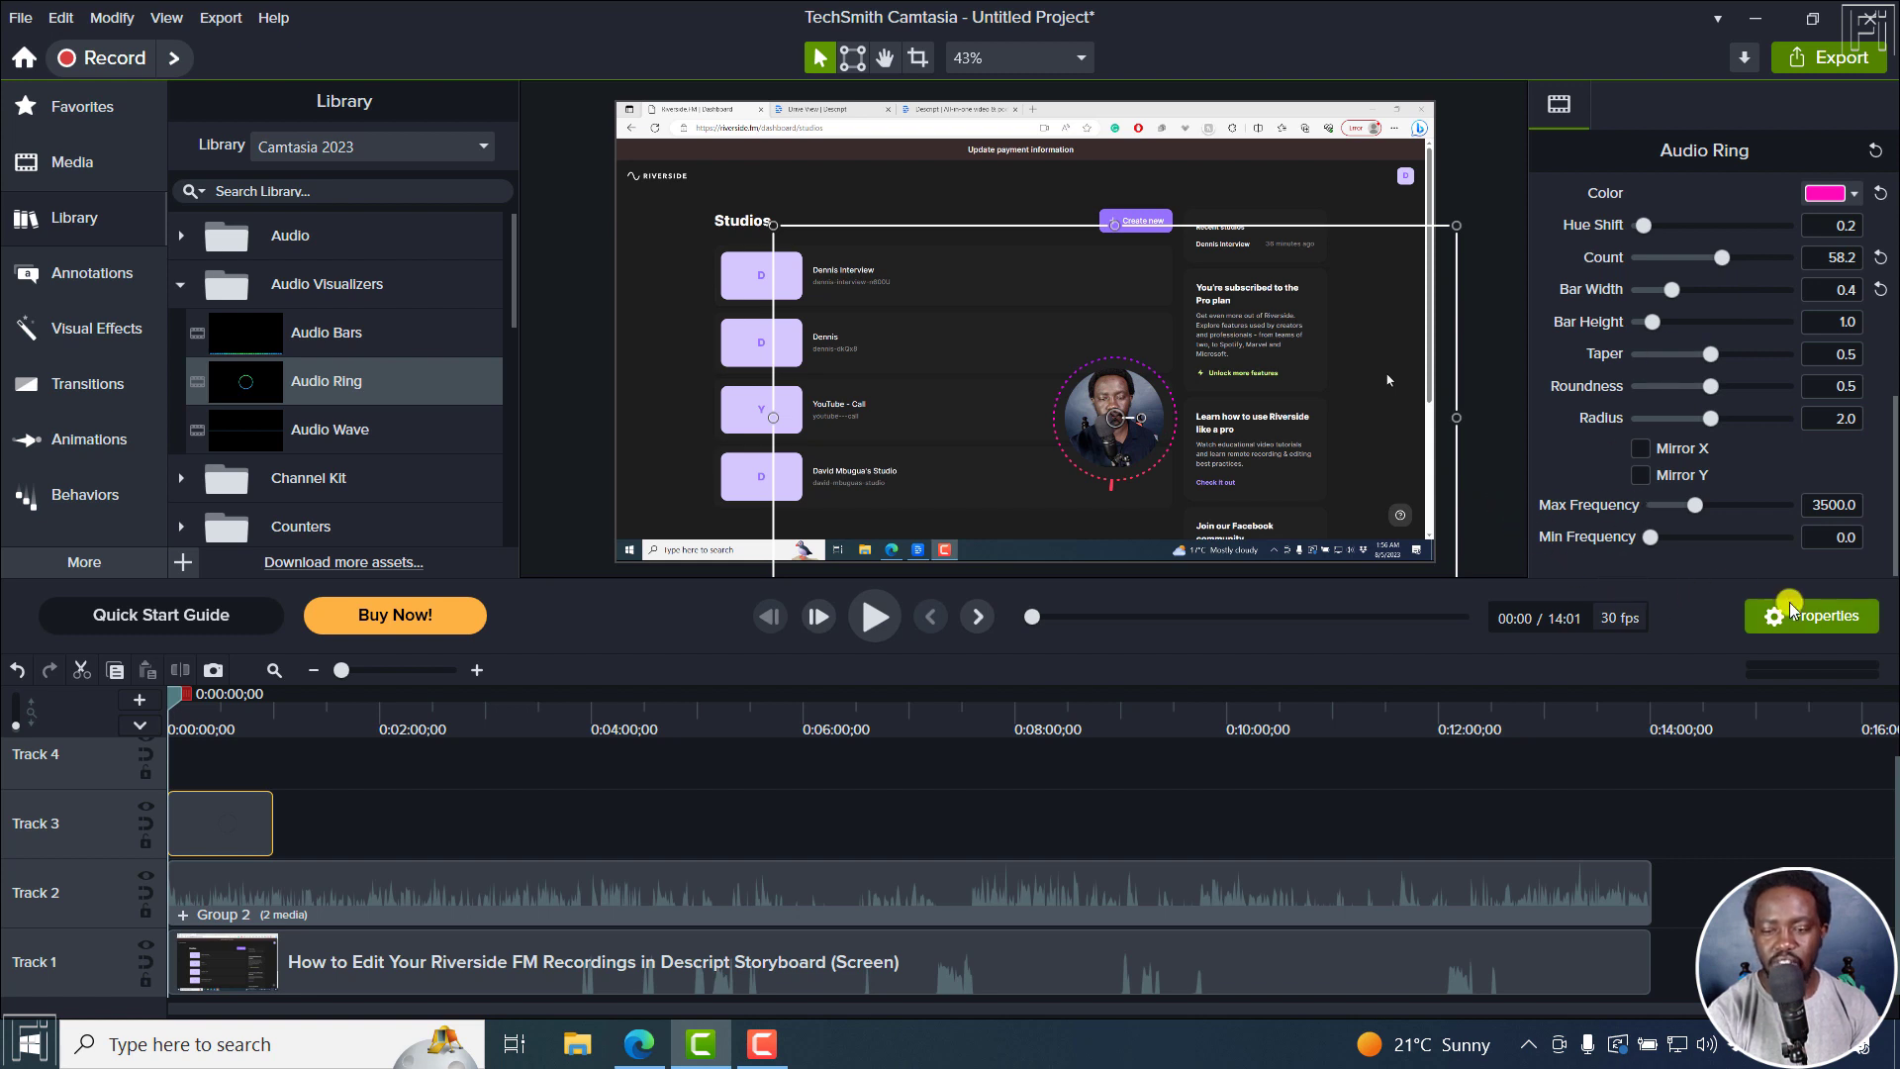
Extend the Audio Ring clip on Track 3 to just past the six-minute mark and preview it briefly
{"action": "left_click_drag", "start_coordinate": [272, 821], "coordinate": [826, 831]}
{"action": "key", "text": "space"}
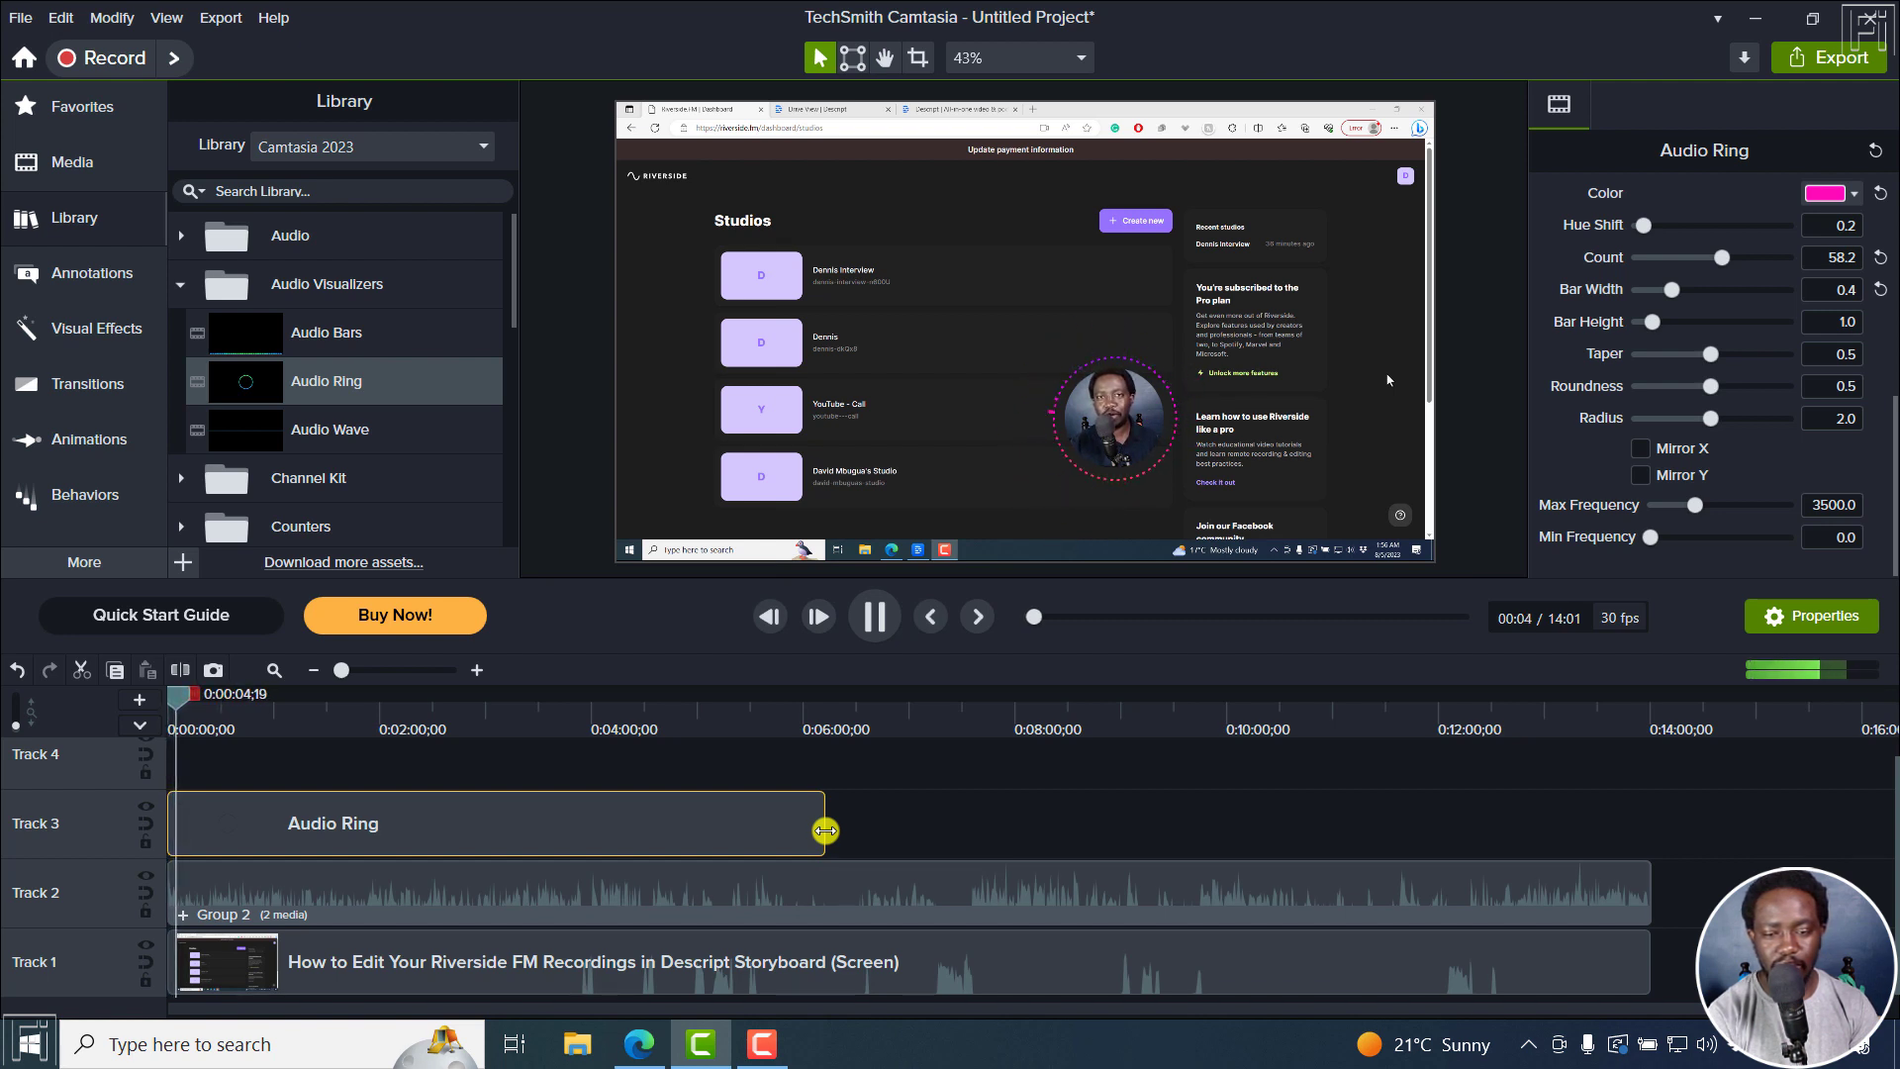
{"action": "key", "text": "space"}
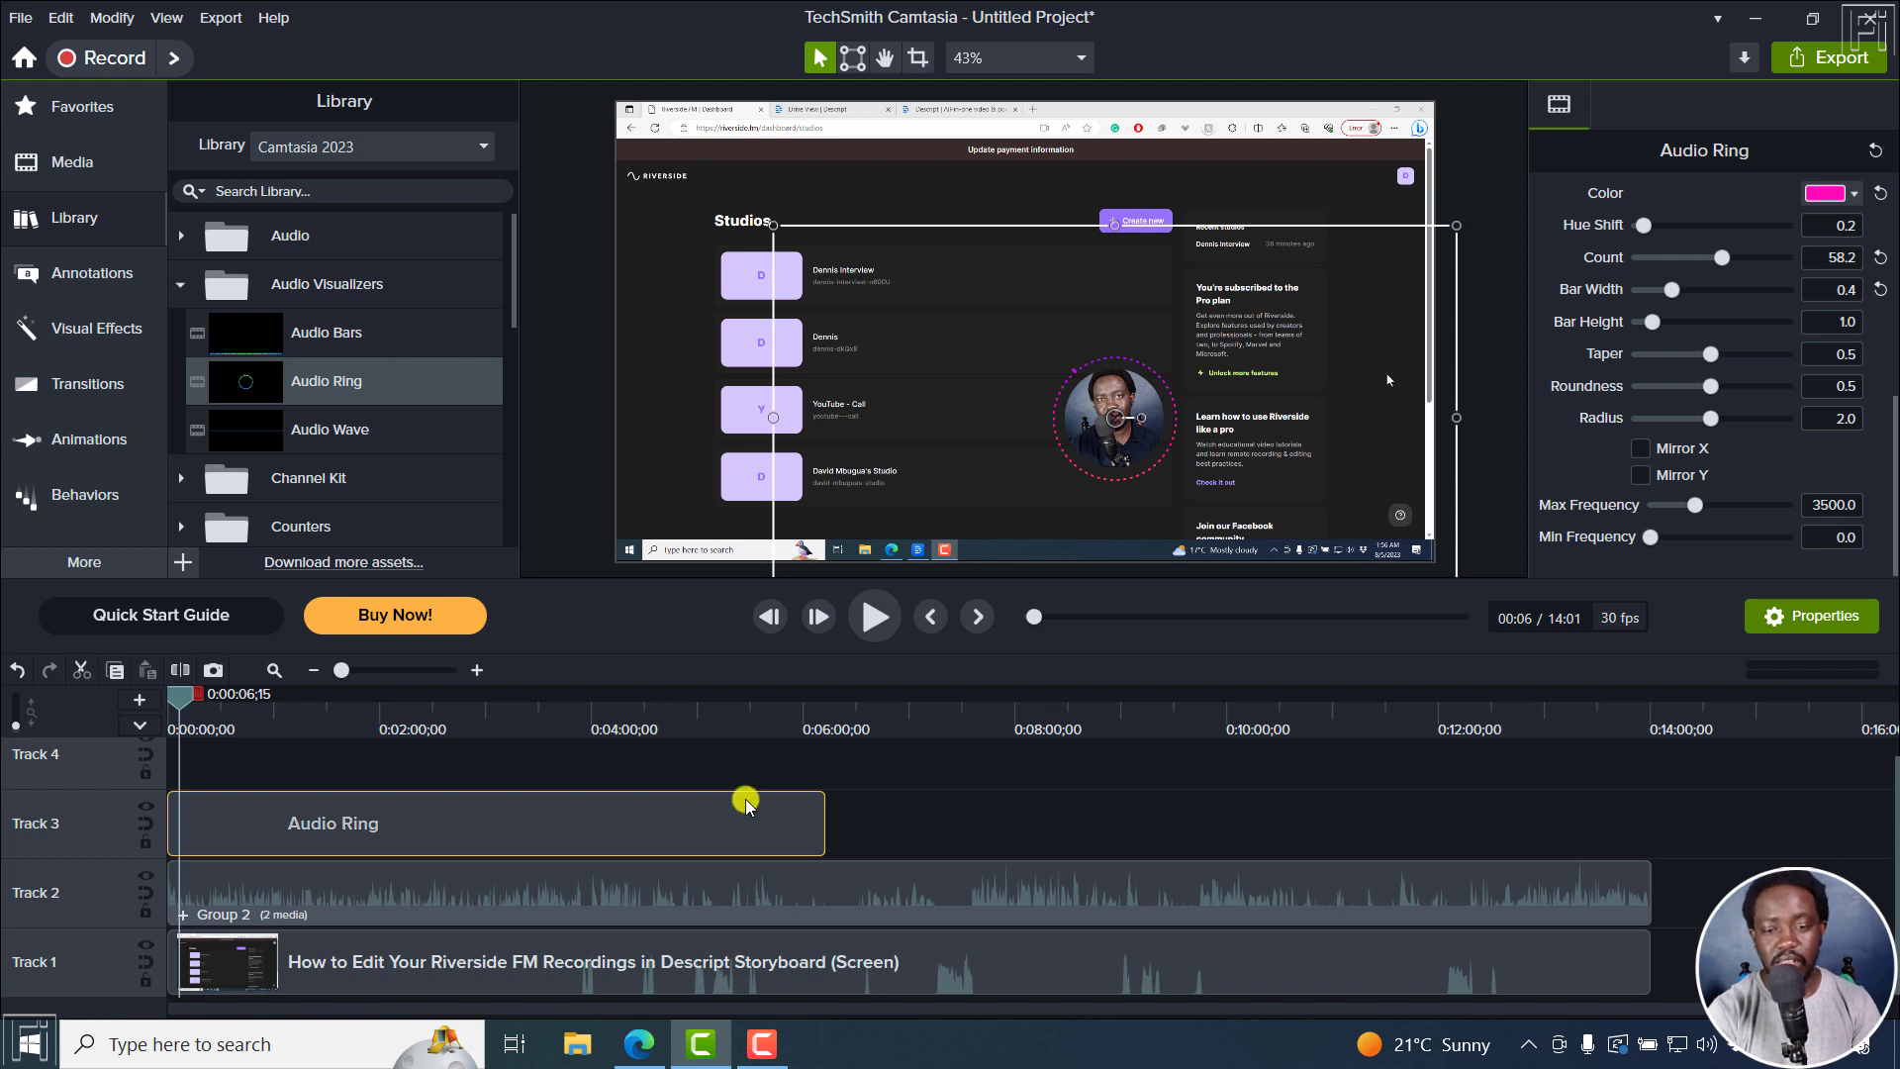
Add the Audio Bars visualizer at the start of Track 4, extend it past the seven-minute mark and preview it
{"action": "left_click_drag", "start_coordinate": [331, 333], "coordinate": [137, 775]}
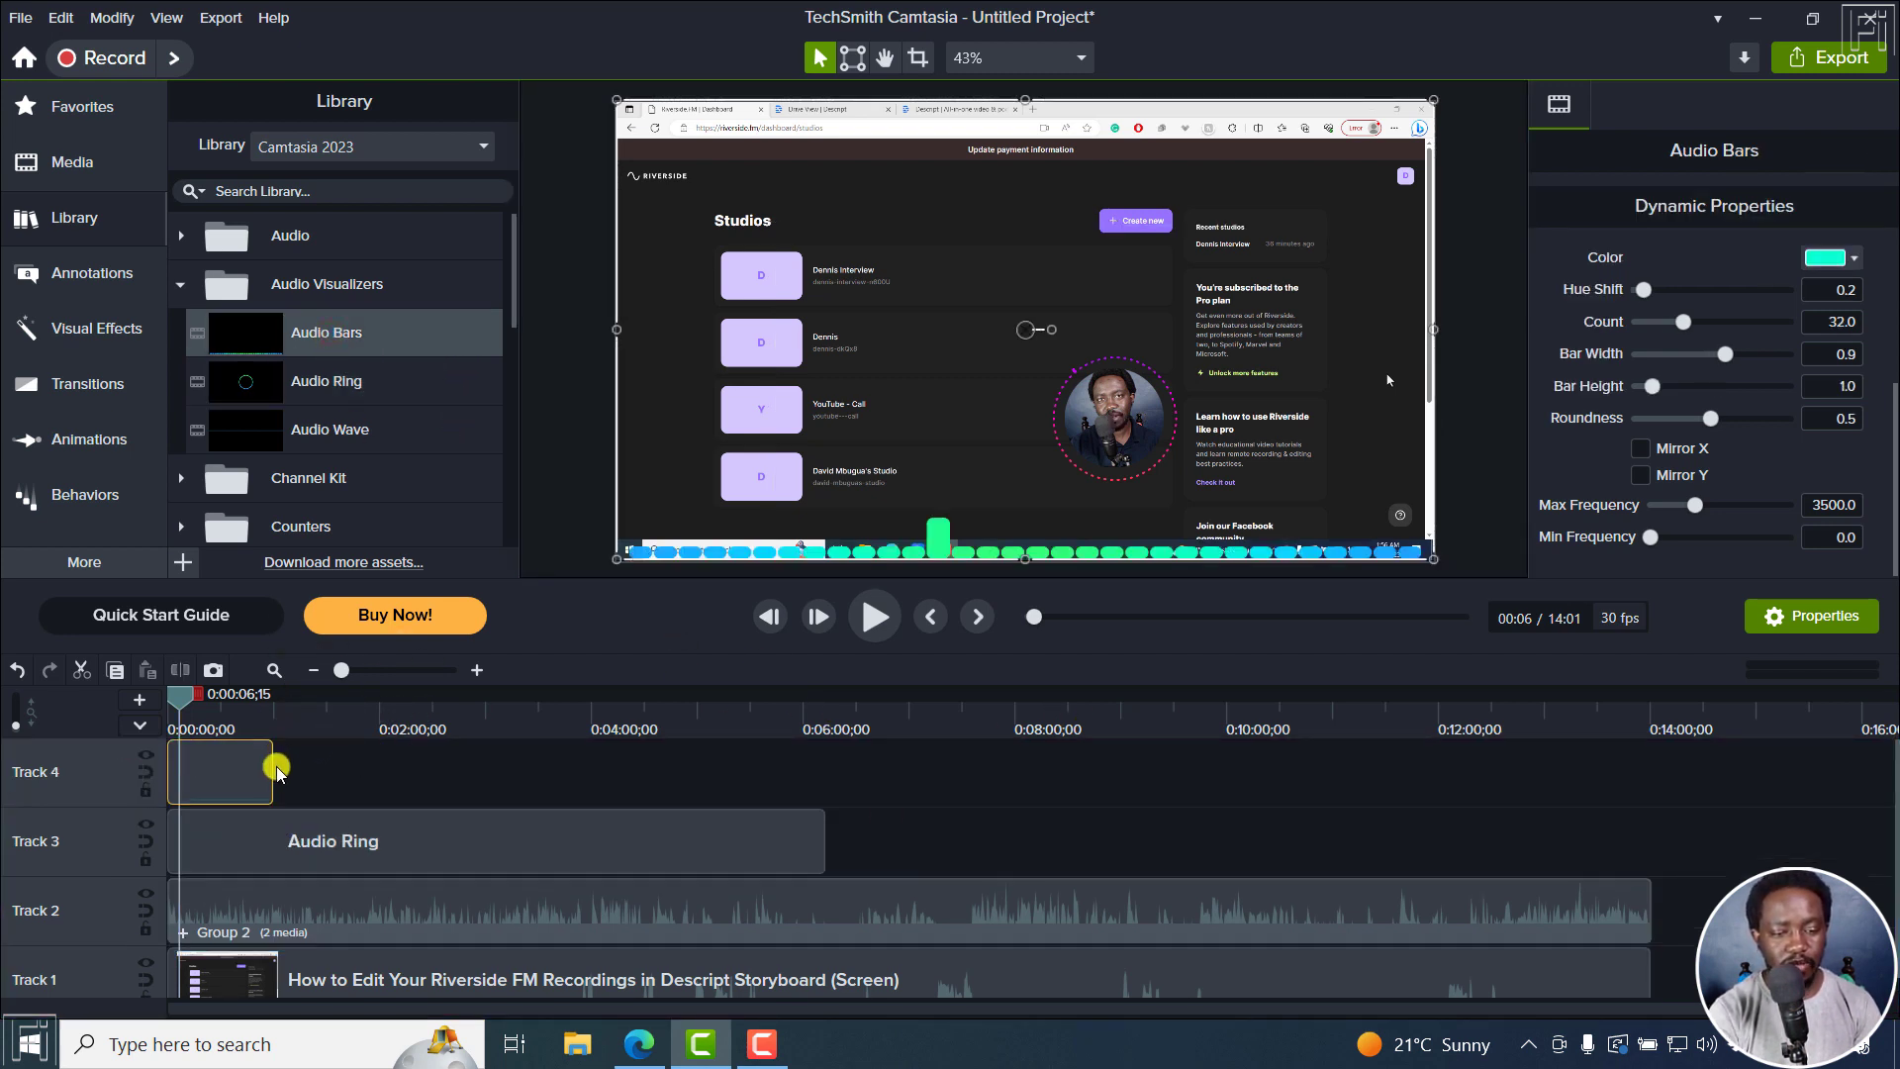
{"action": "left_click_drag", "start_coordinate": [279, 769], "coordinate": [943, 742]}
{"action": "key", "text": "space"}
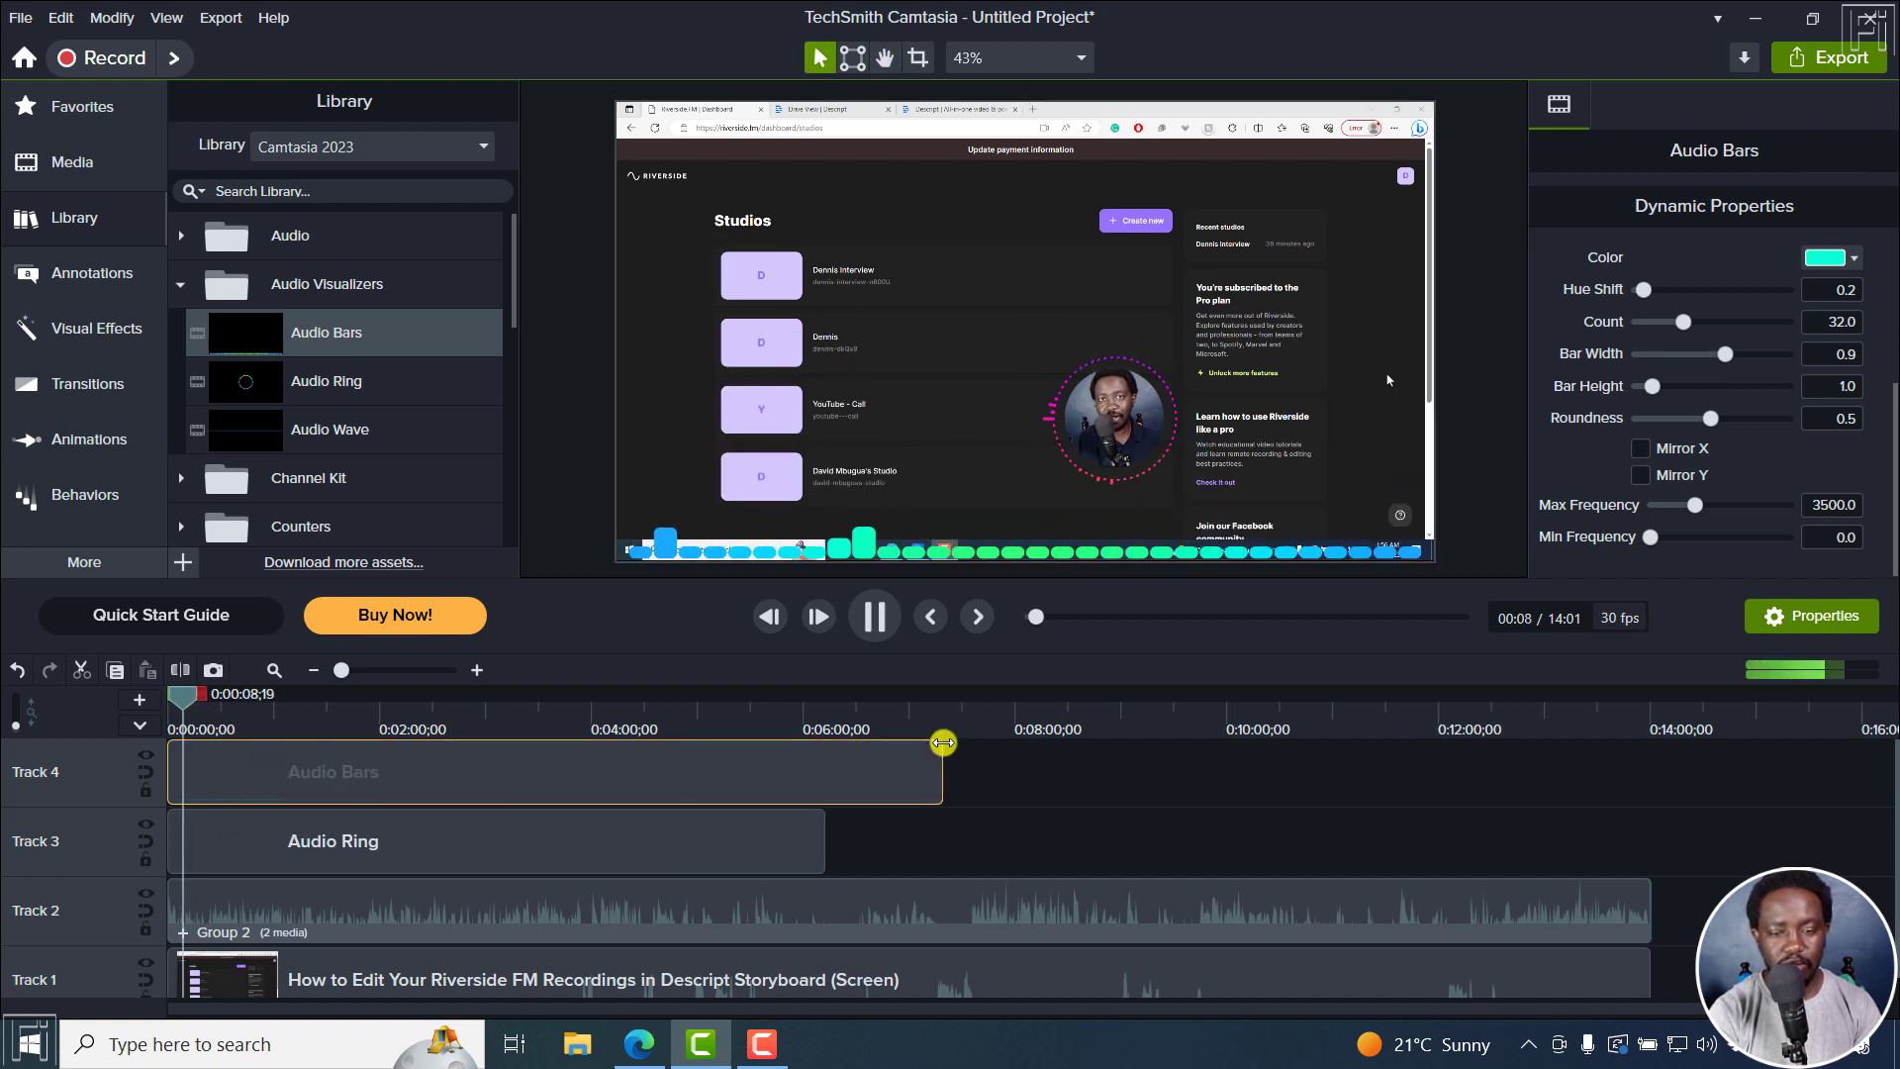
{"action": "key", "text": "space"}
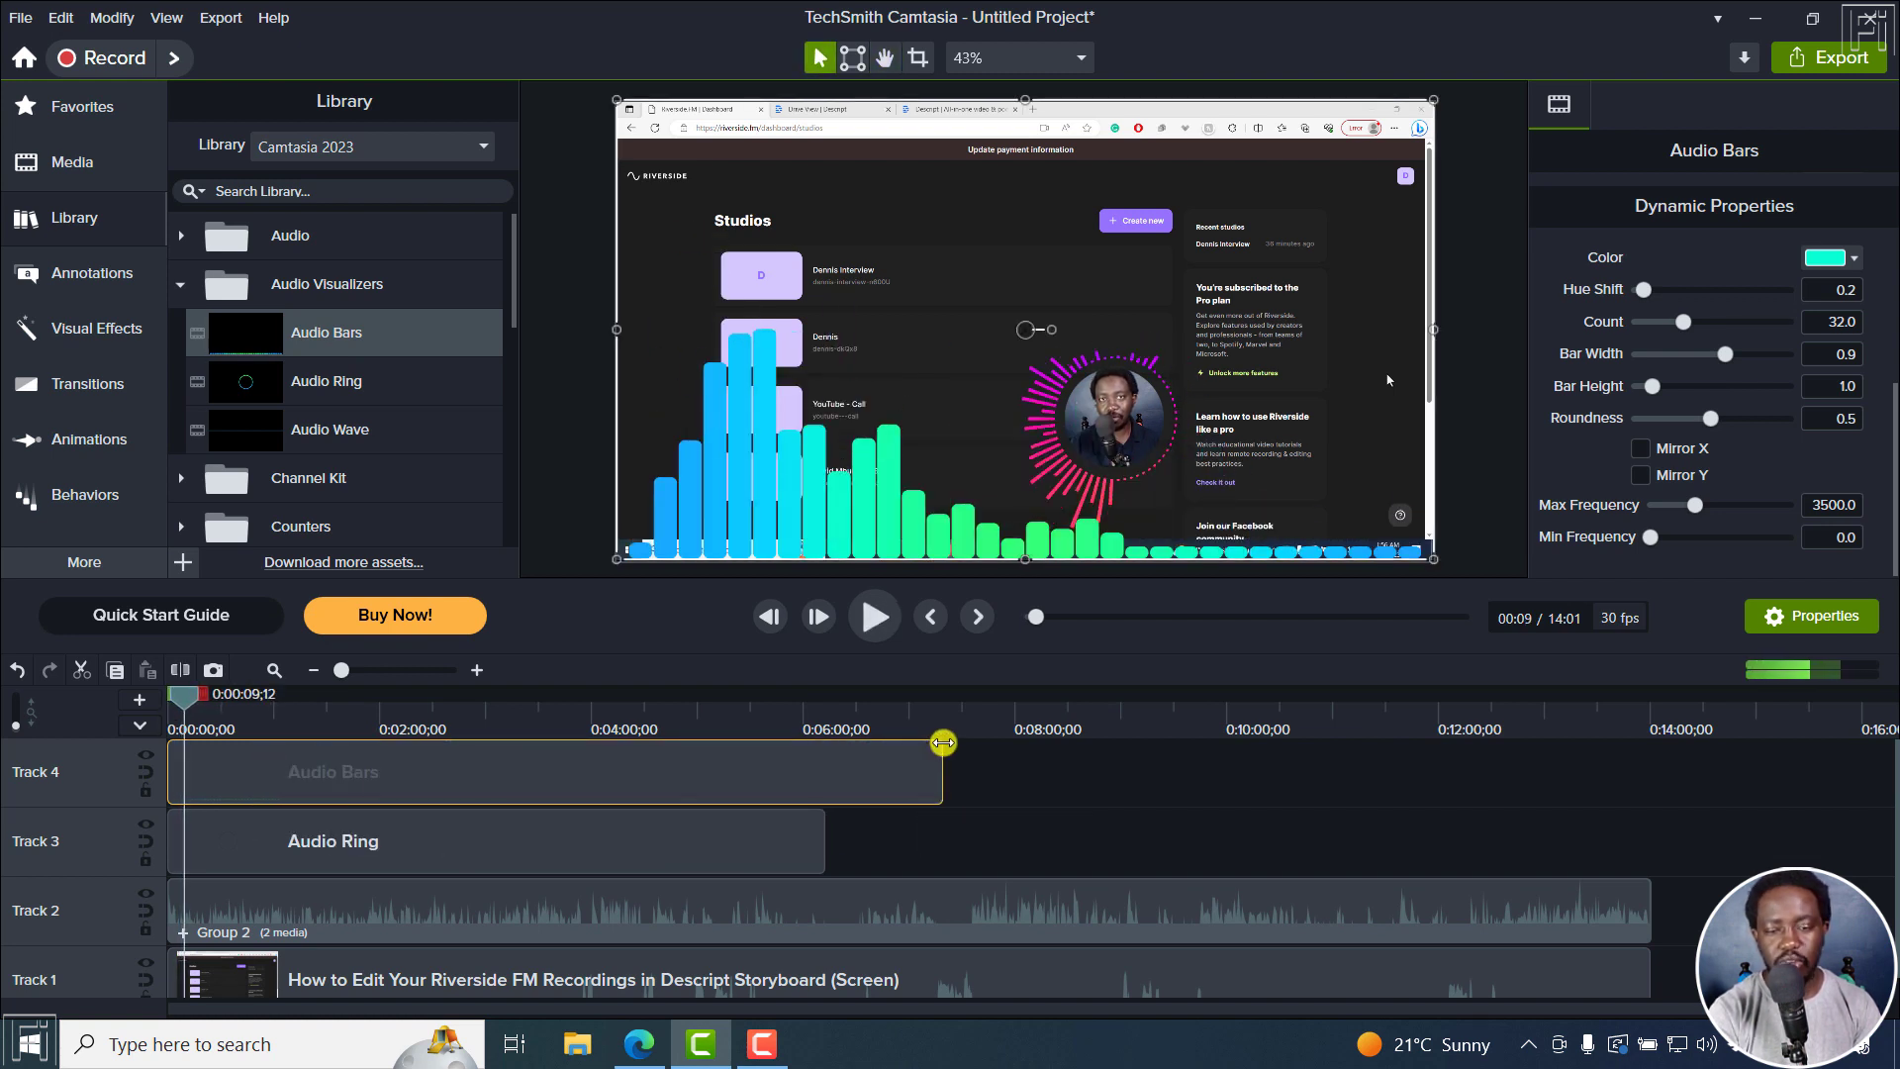
Set the Audio Bars' dynamic colour to yellow #FFD40A
{"action": "left_click", "coordinate": [729, 795]}
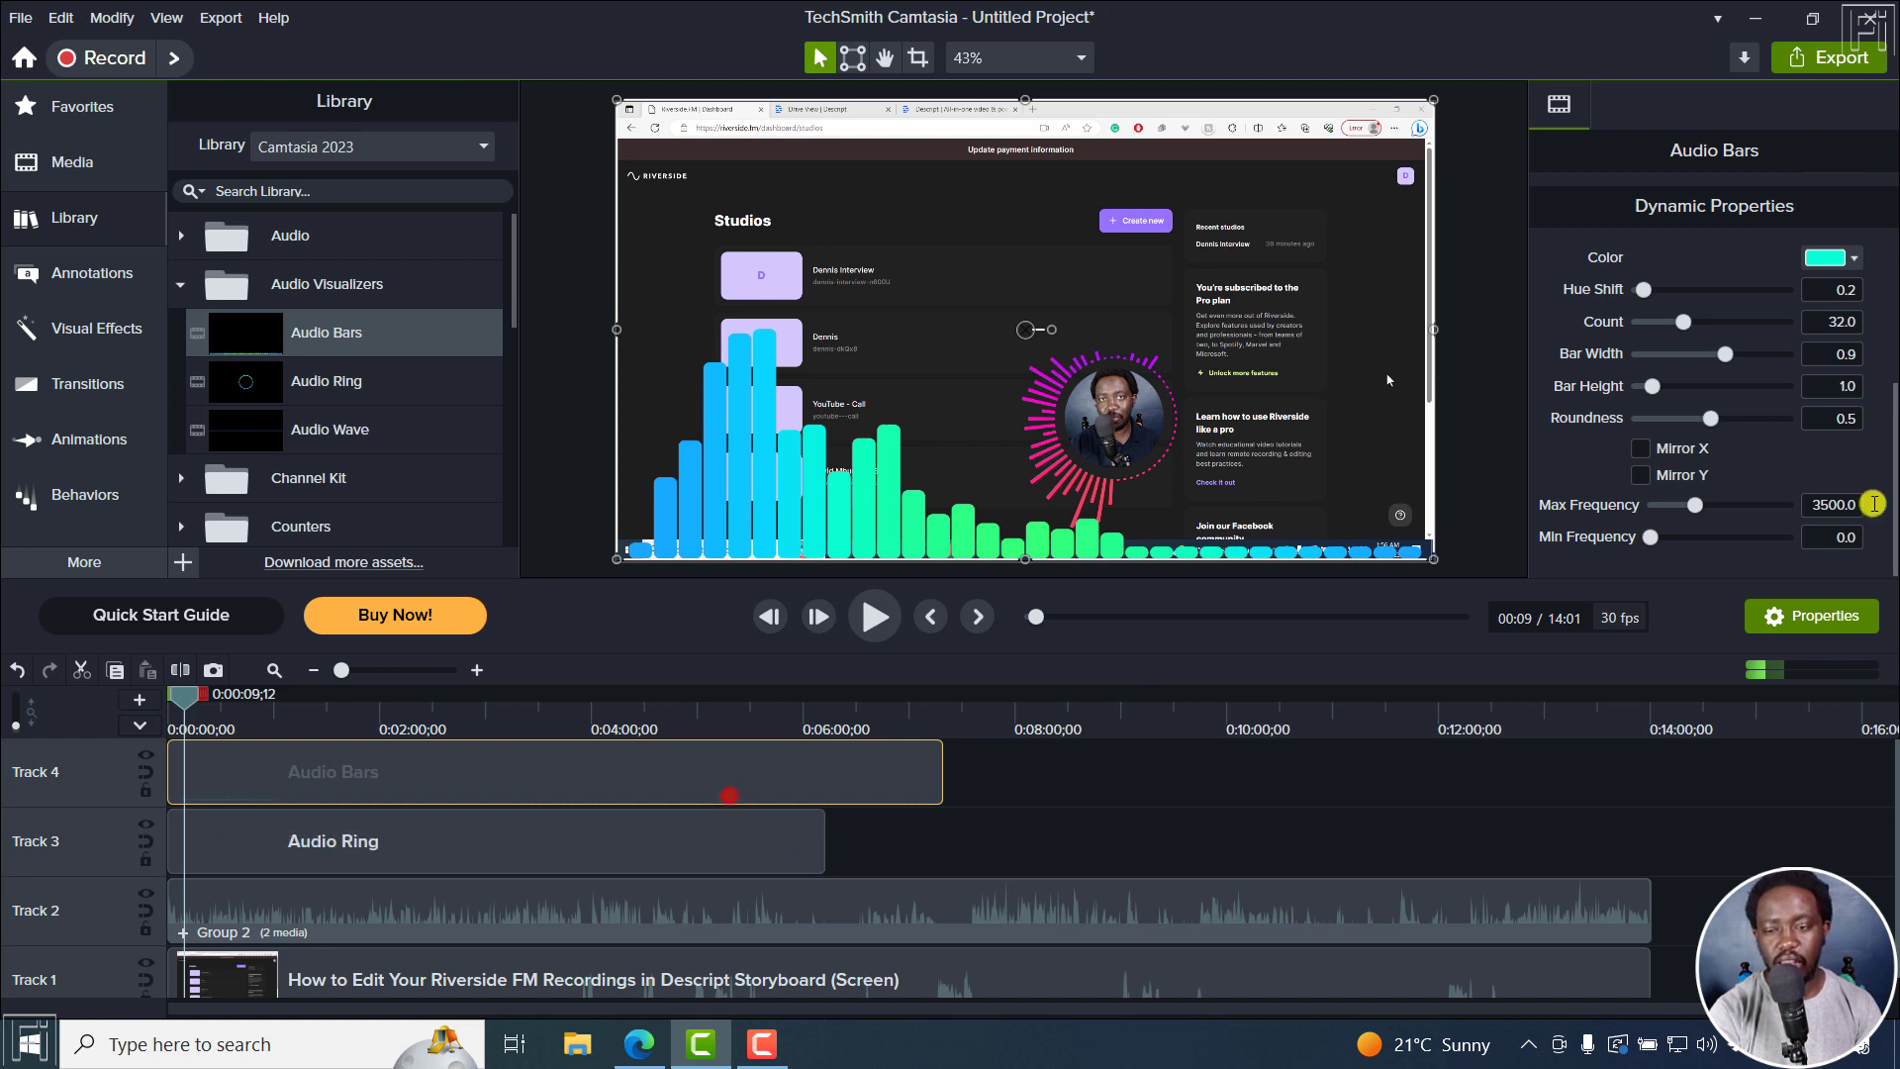
{"action": "left_click", "coordinate": [1825, 258]}
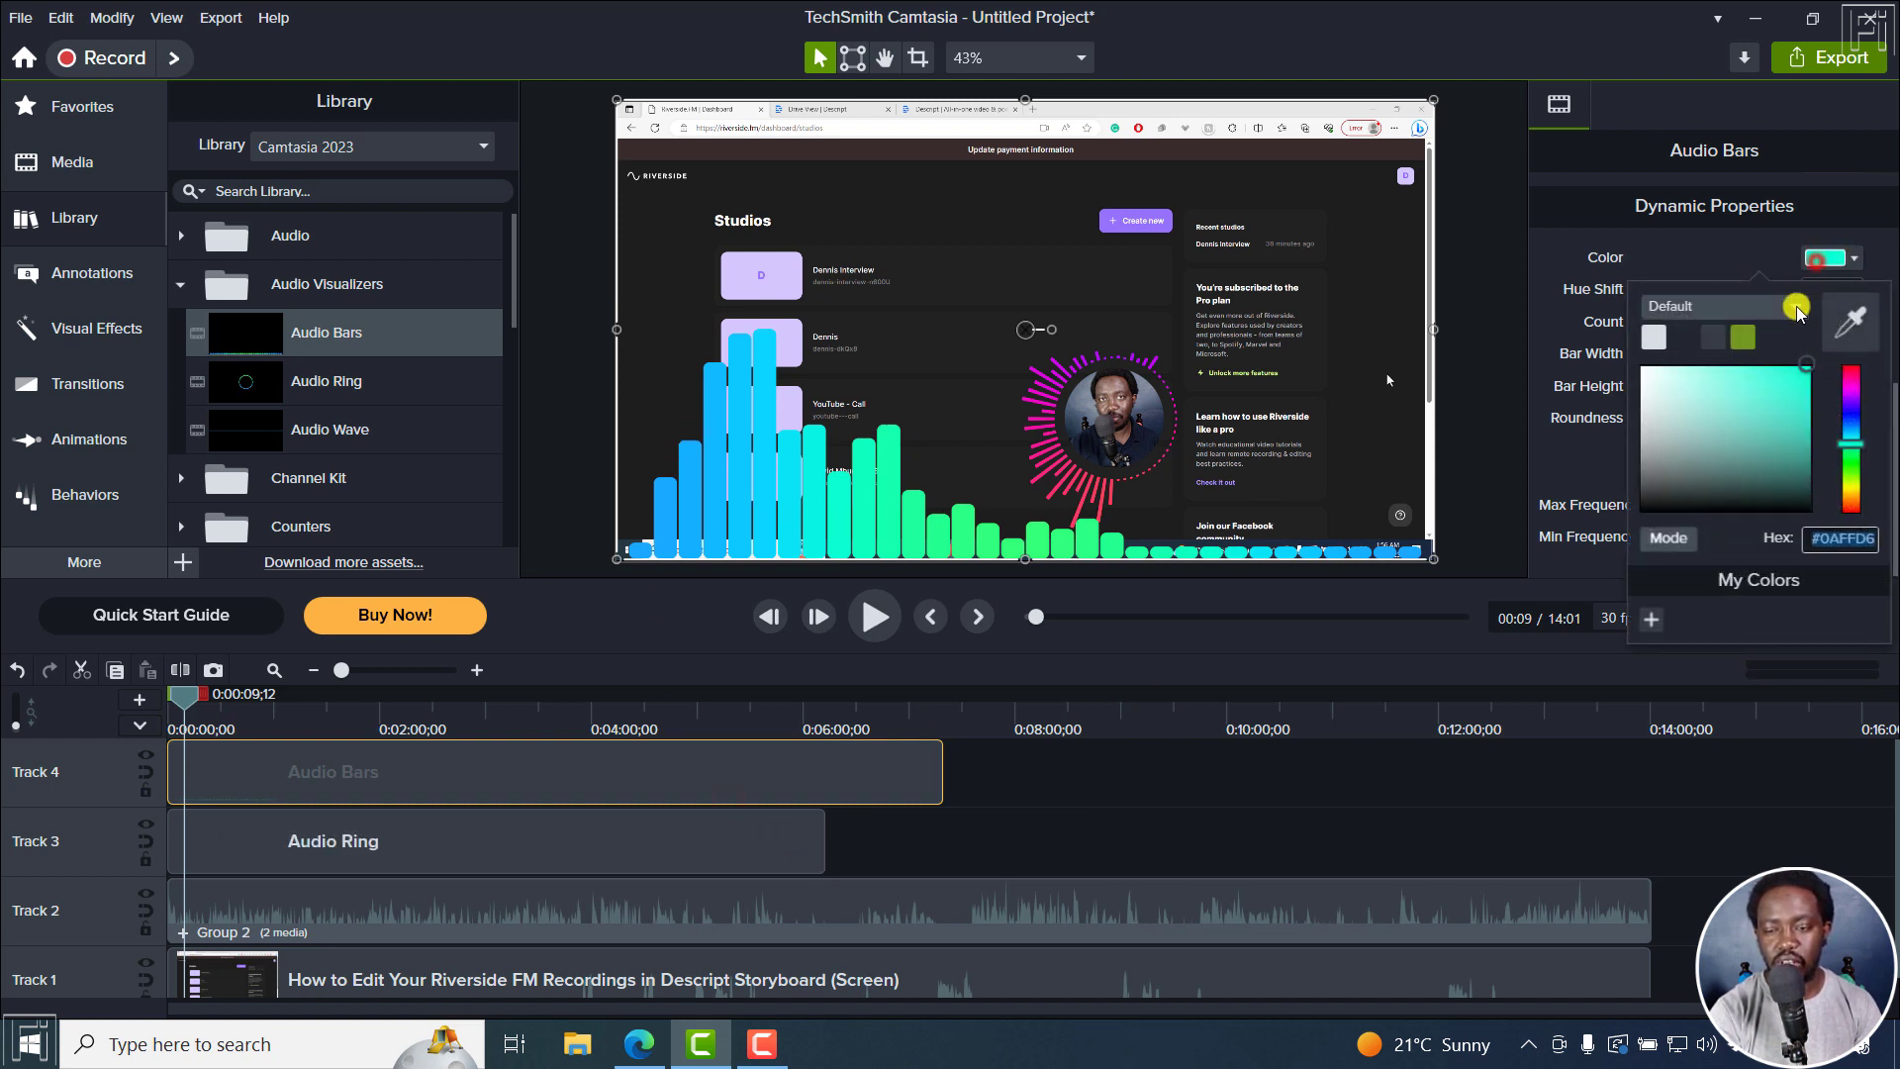
{"action": "left_click", "coordinate": [1851, 498]}
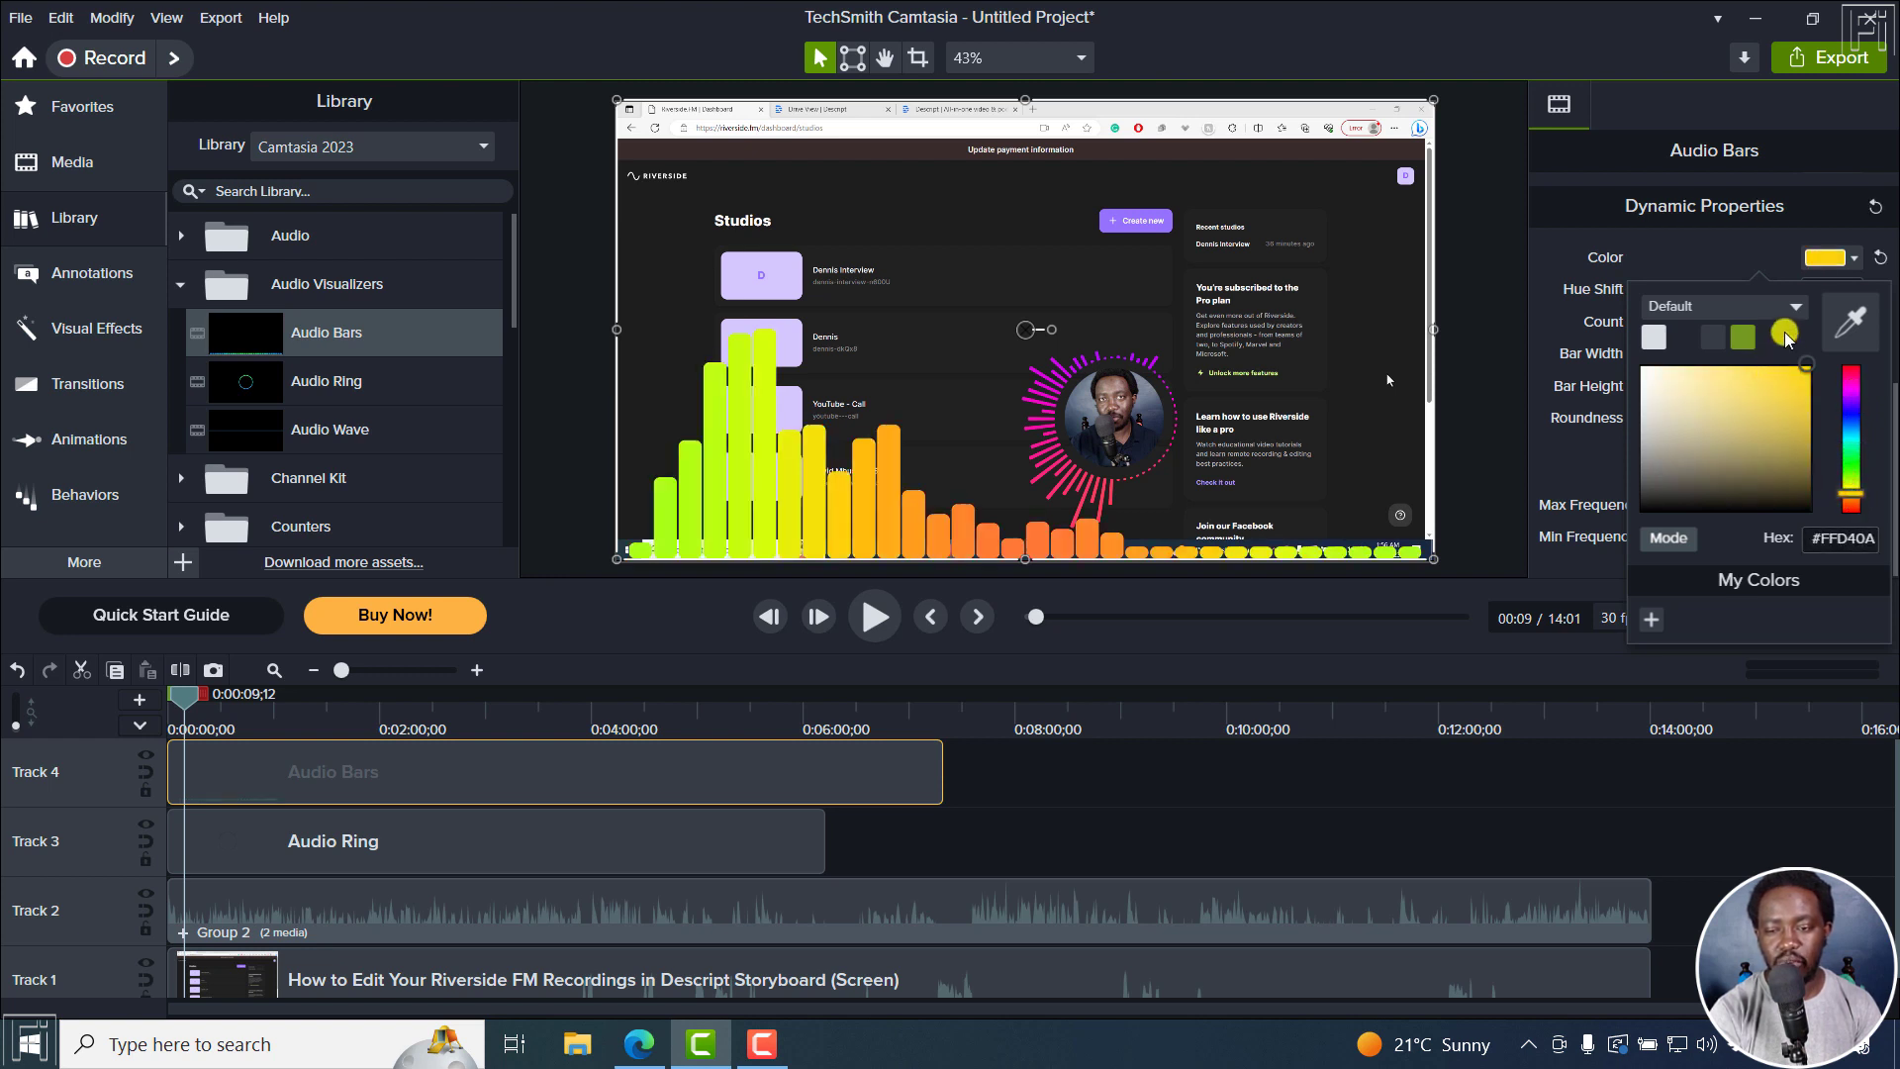
{"action": "left_click", "coordinate": [1680, 259]}
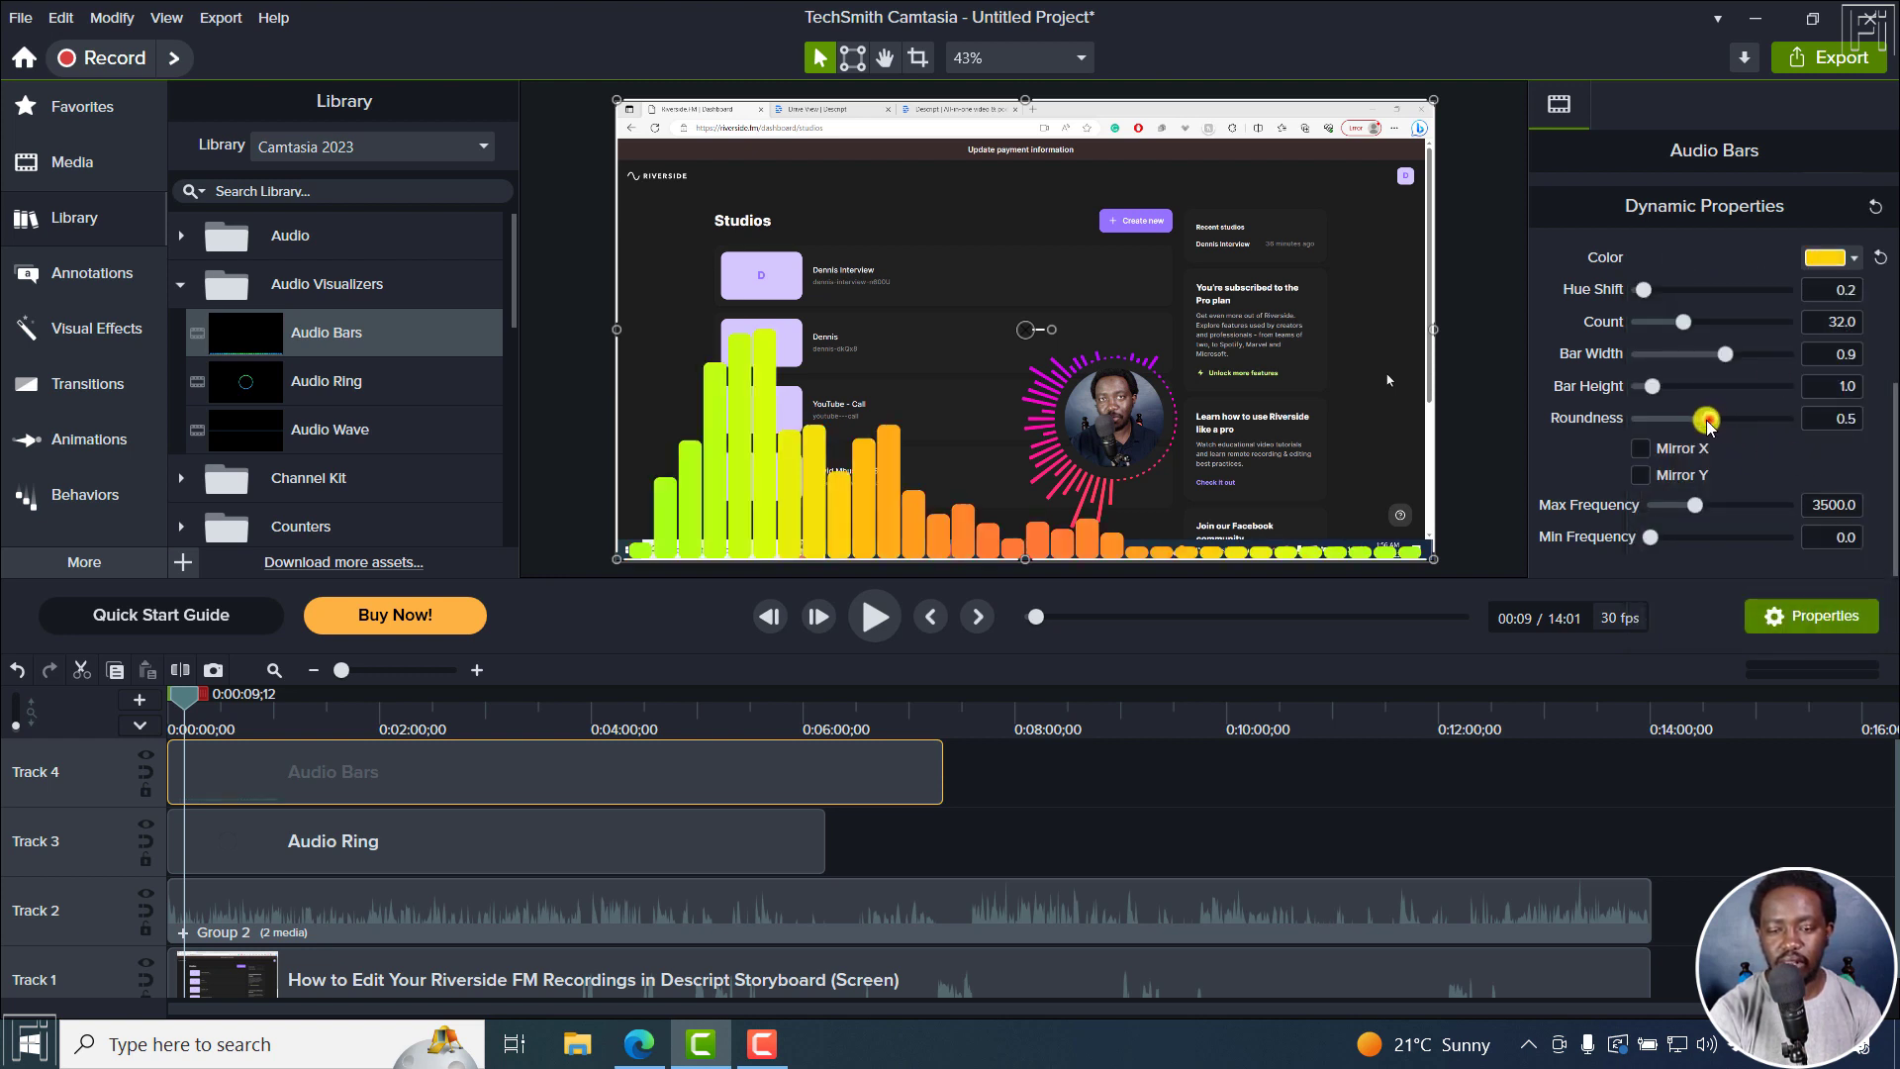
Set the Audio Bars' Count to 100, Bar Width 0.2, Bar Height 0.6, Roundness 0 and Max Frequency 4844.2, and preview from the start
{"action": "left_click_drag", "start_coordinate": [1710, 418], "coordinate": [1789, 330]}
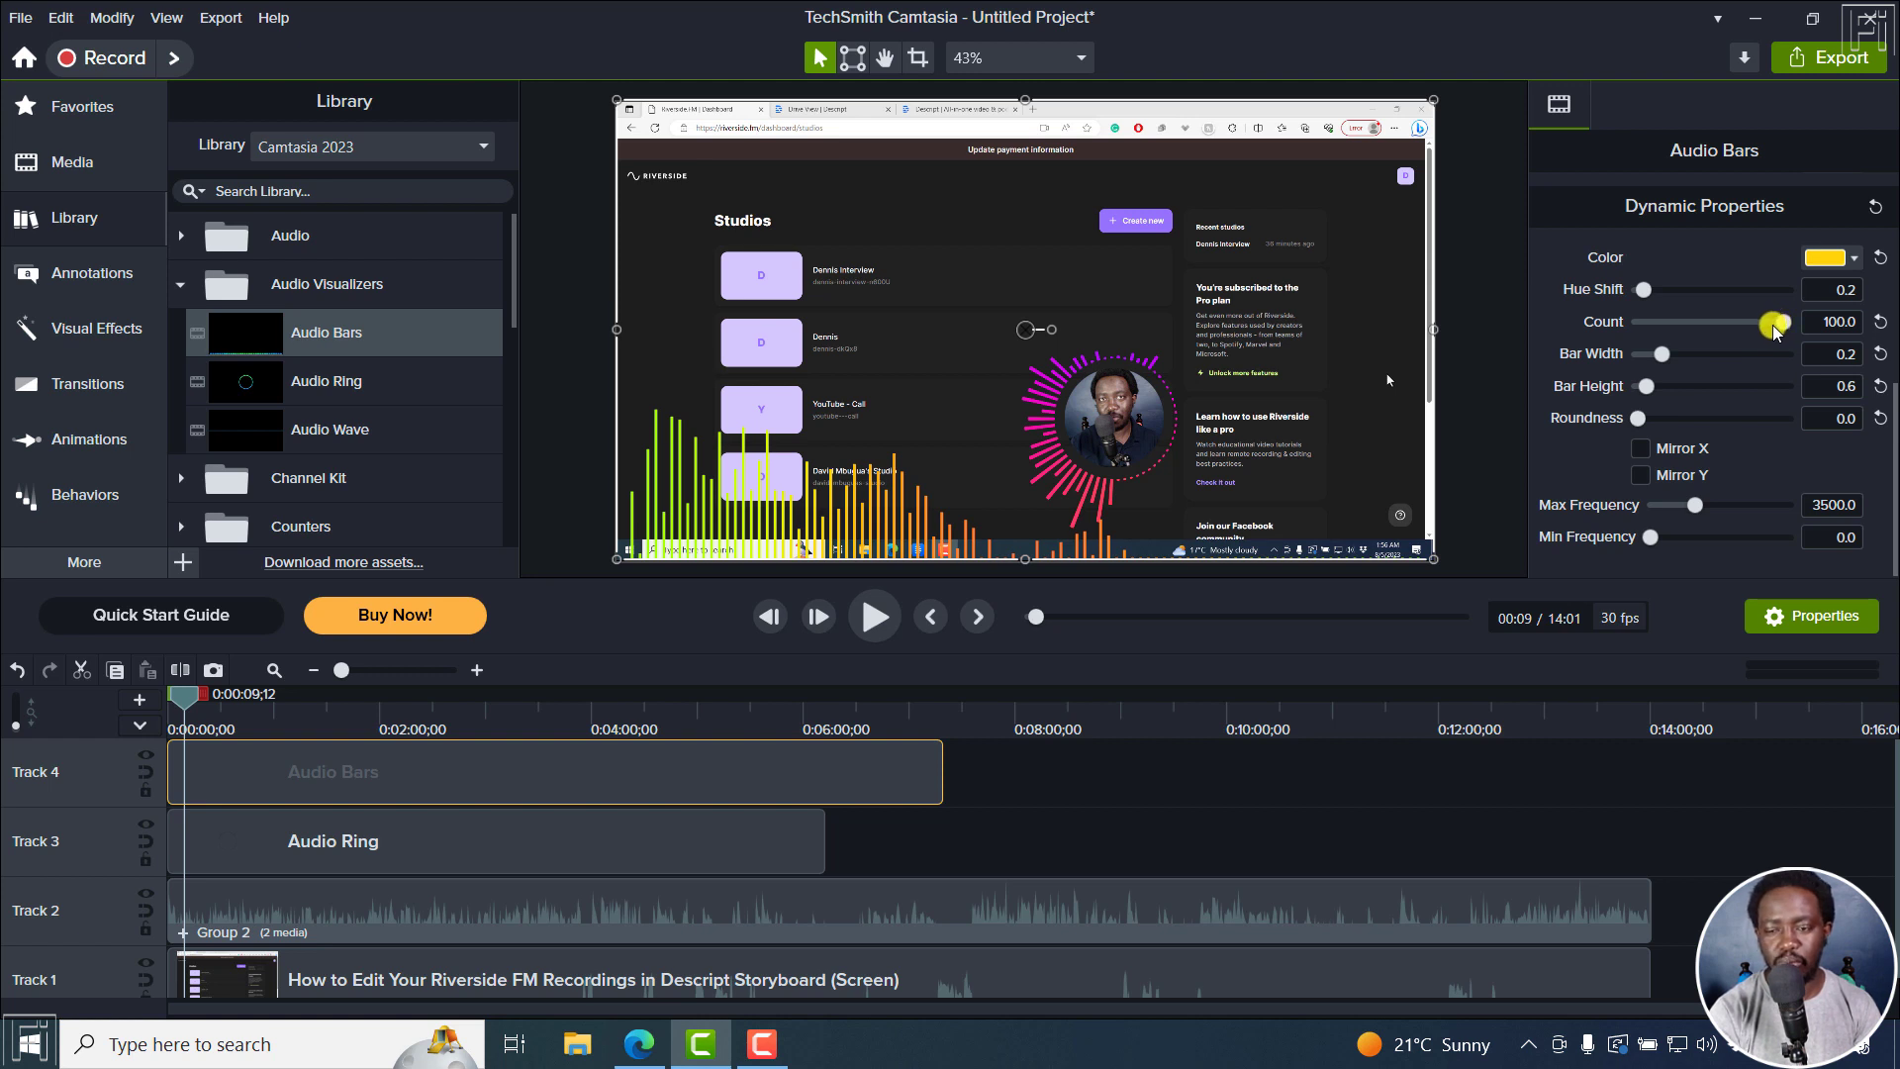
{"action": "mouse_move", "coordinate": [1695, 505]}
{"action": "left_mouse_down"}
{"action": "mouse_move", "coordinate": [1679, 512]}
{"action": "mouse_move", "coordinate": [1714, 512]}
{"action": "left_mouse_up"}
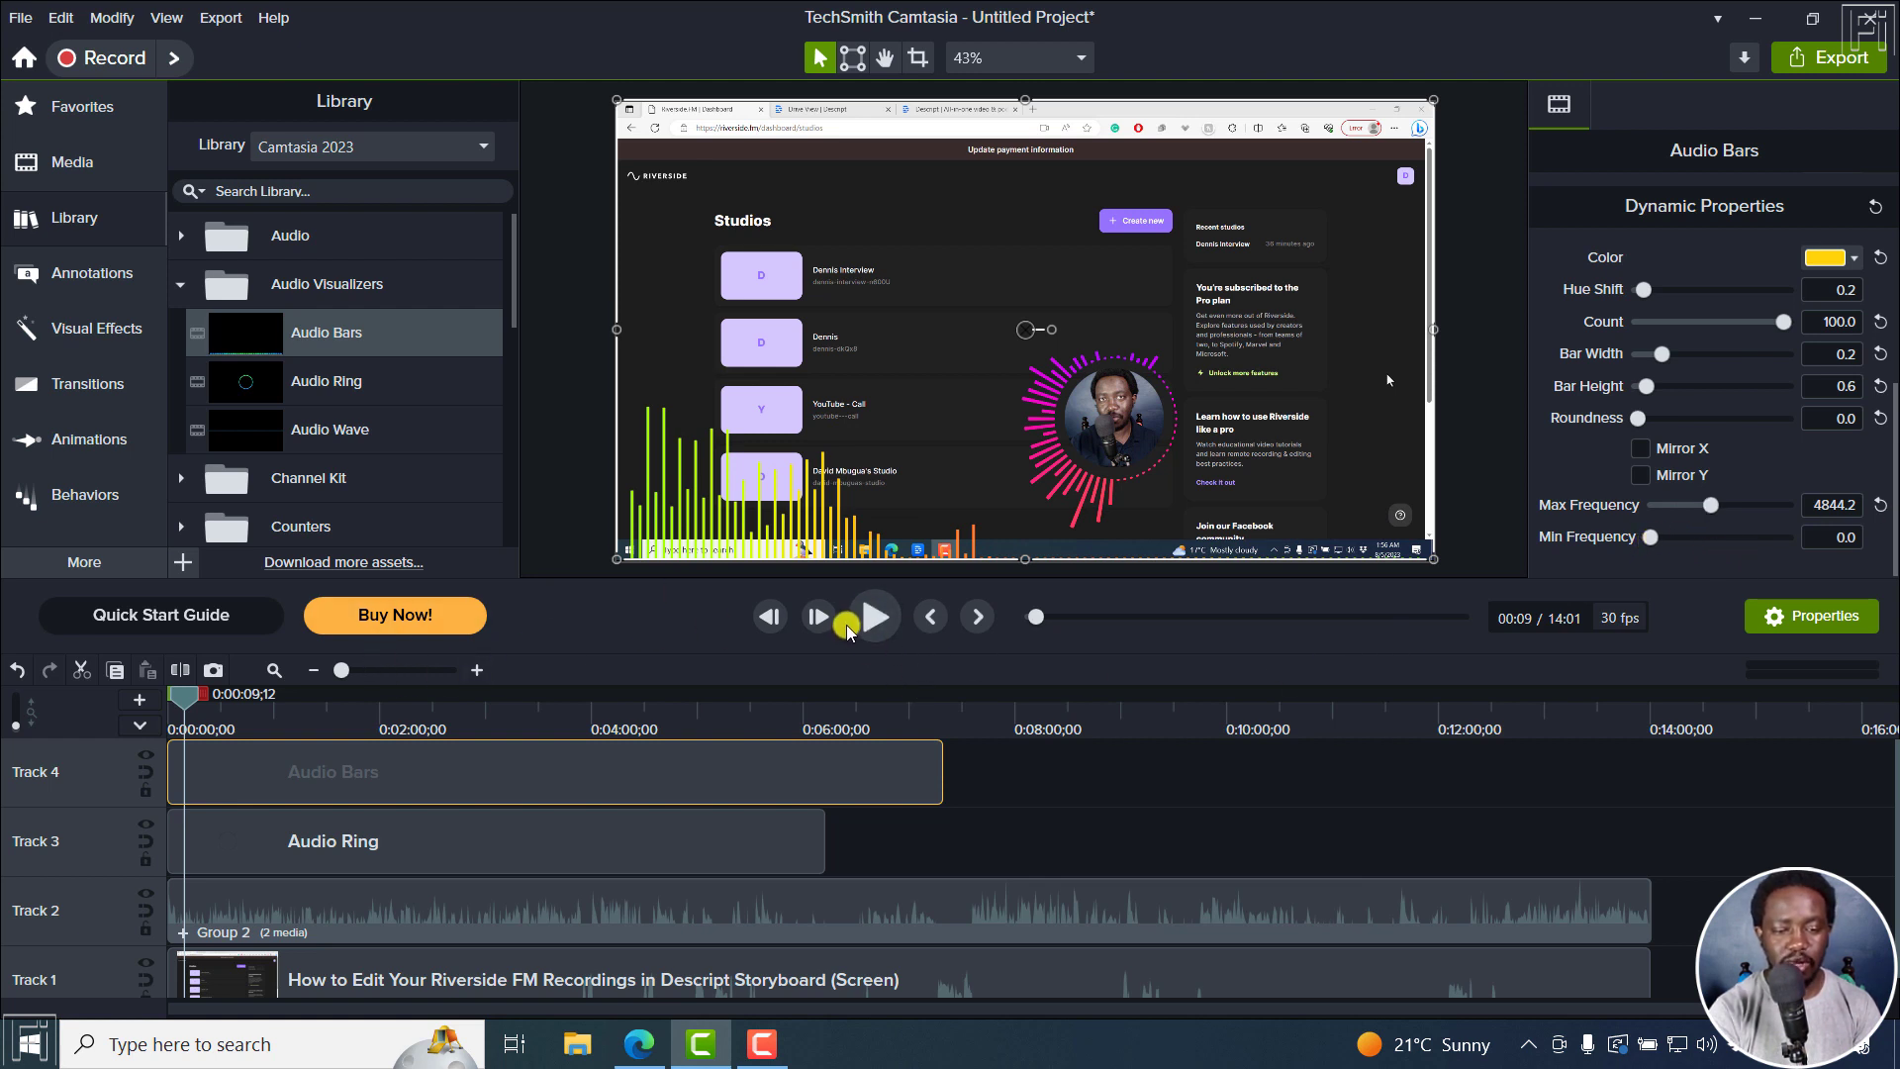
{"action": "left_click", "coordinate": [934, 615]}
{"action": "key", "text": "space"}
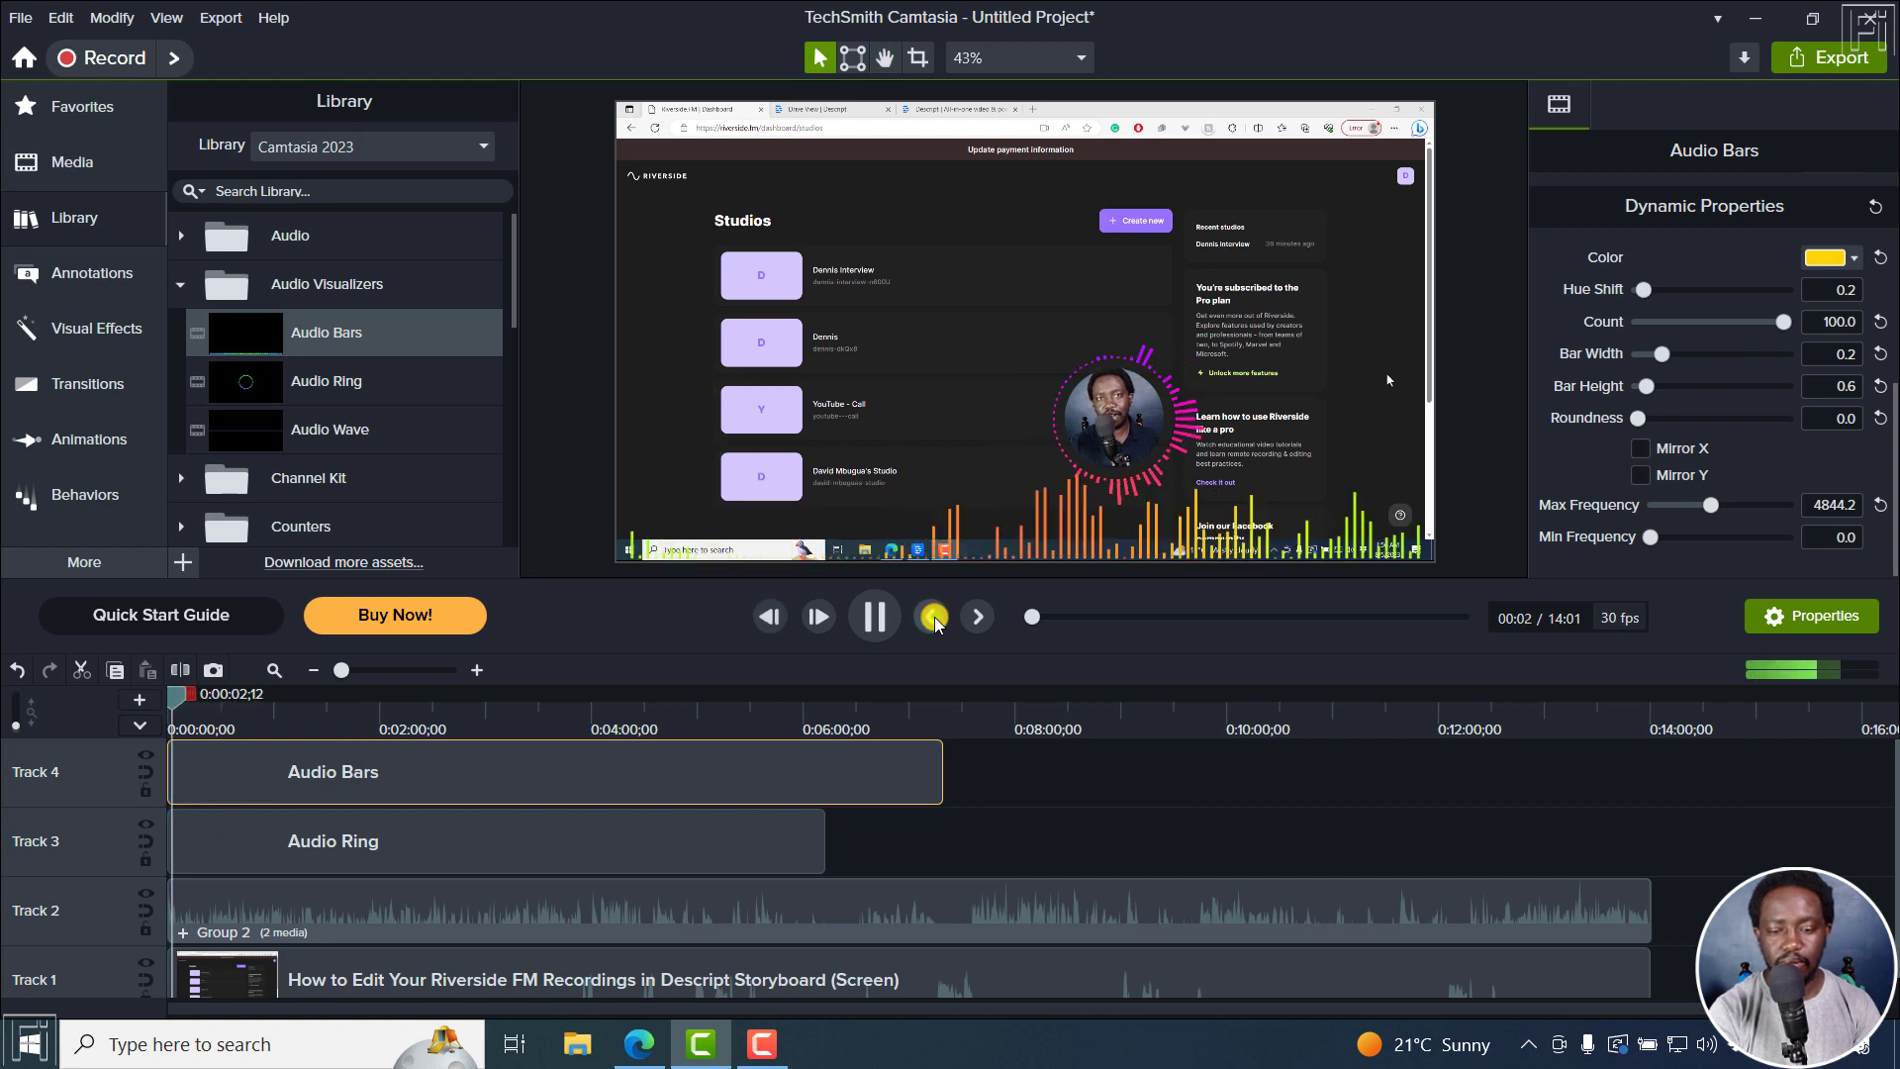
{"action": "key", "text": "space"}
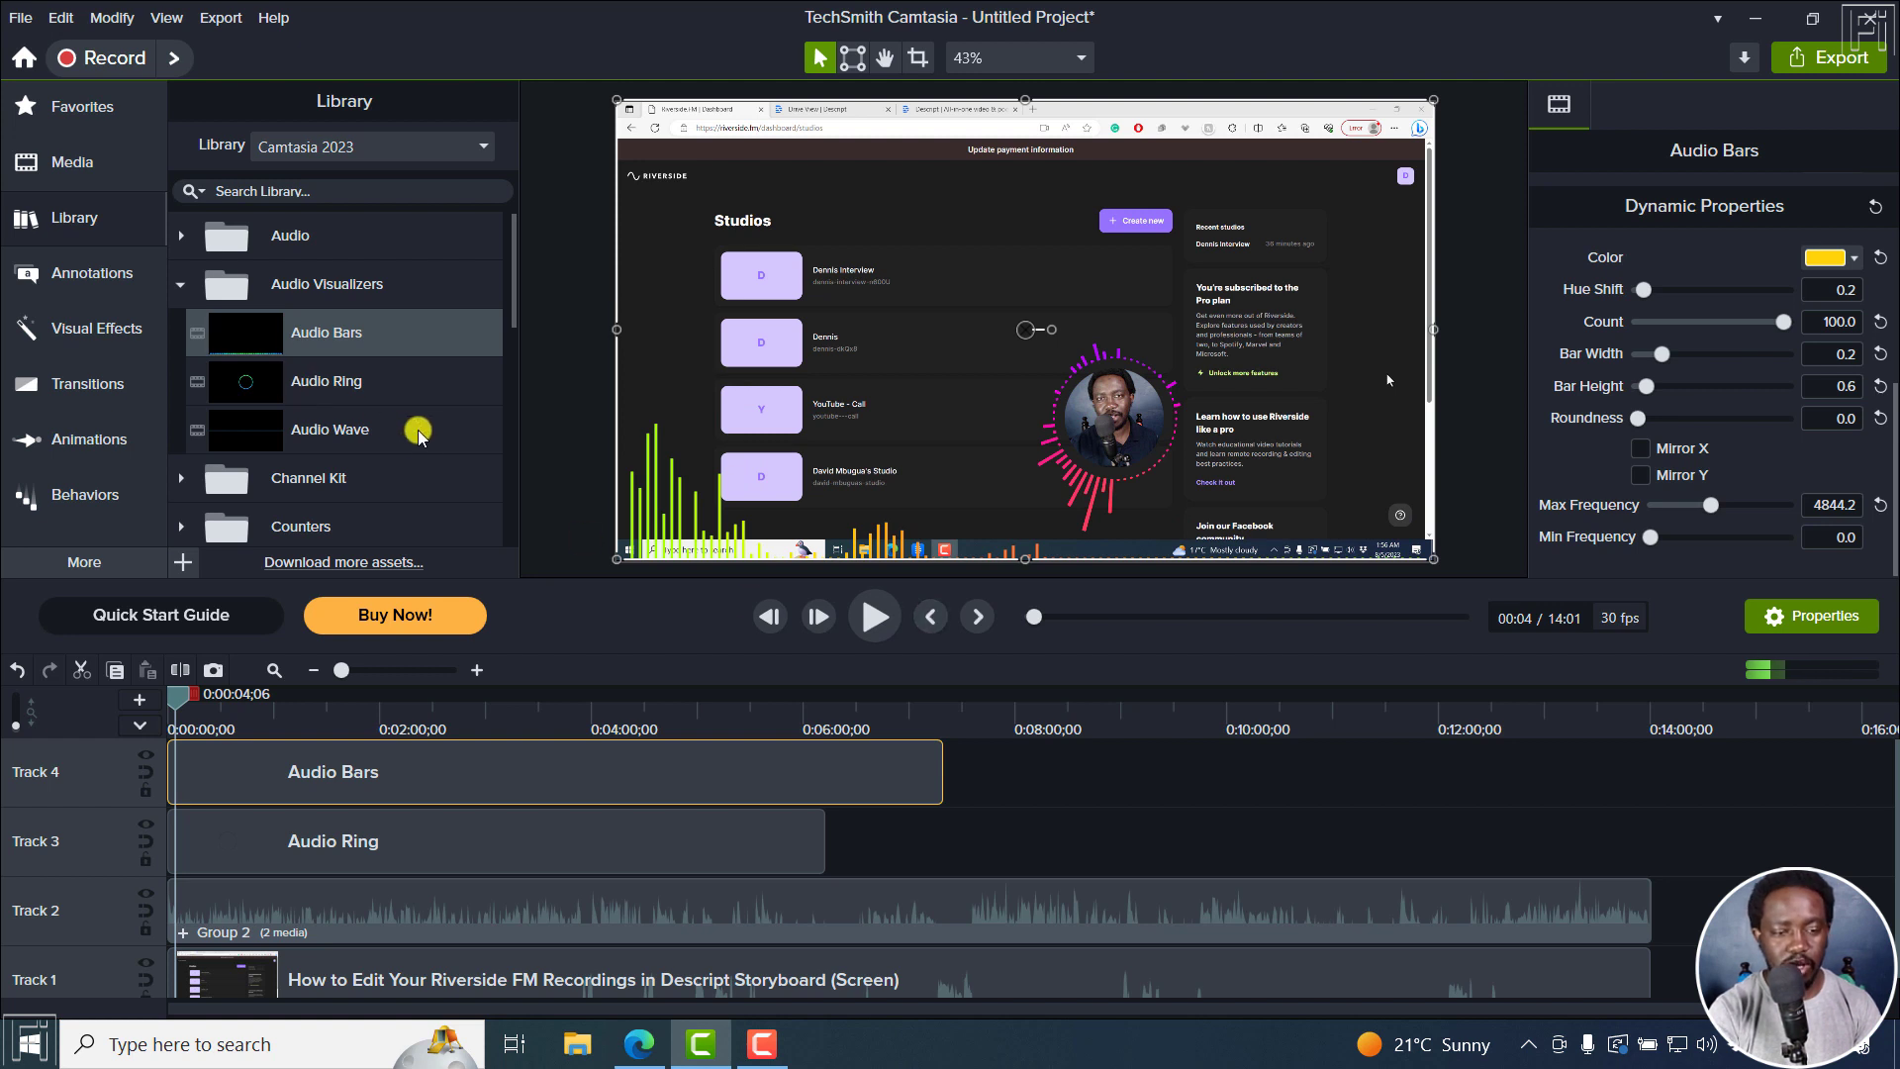
Add the Audio Wave visualizer from the library to the timeline at the playhead and preview it
{"action": "right_click", "coordinate": [337, 436]}
{"action": "left_click", "coordinate": [416, 449]}
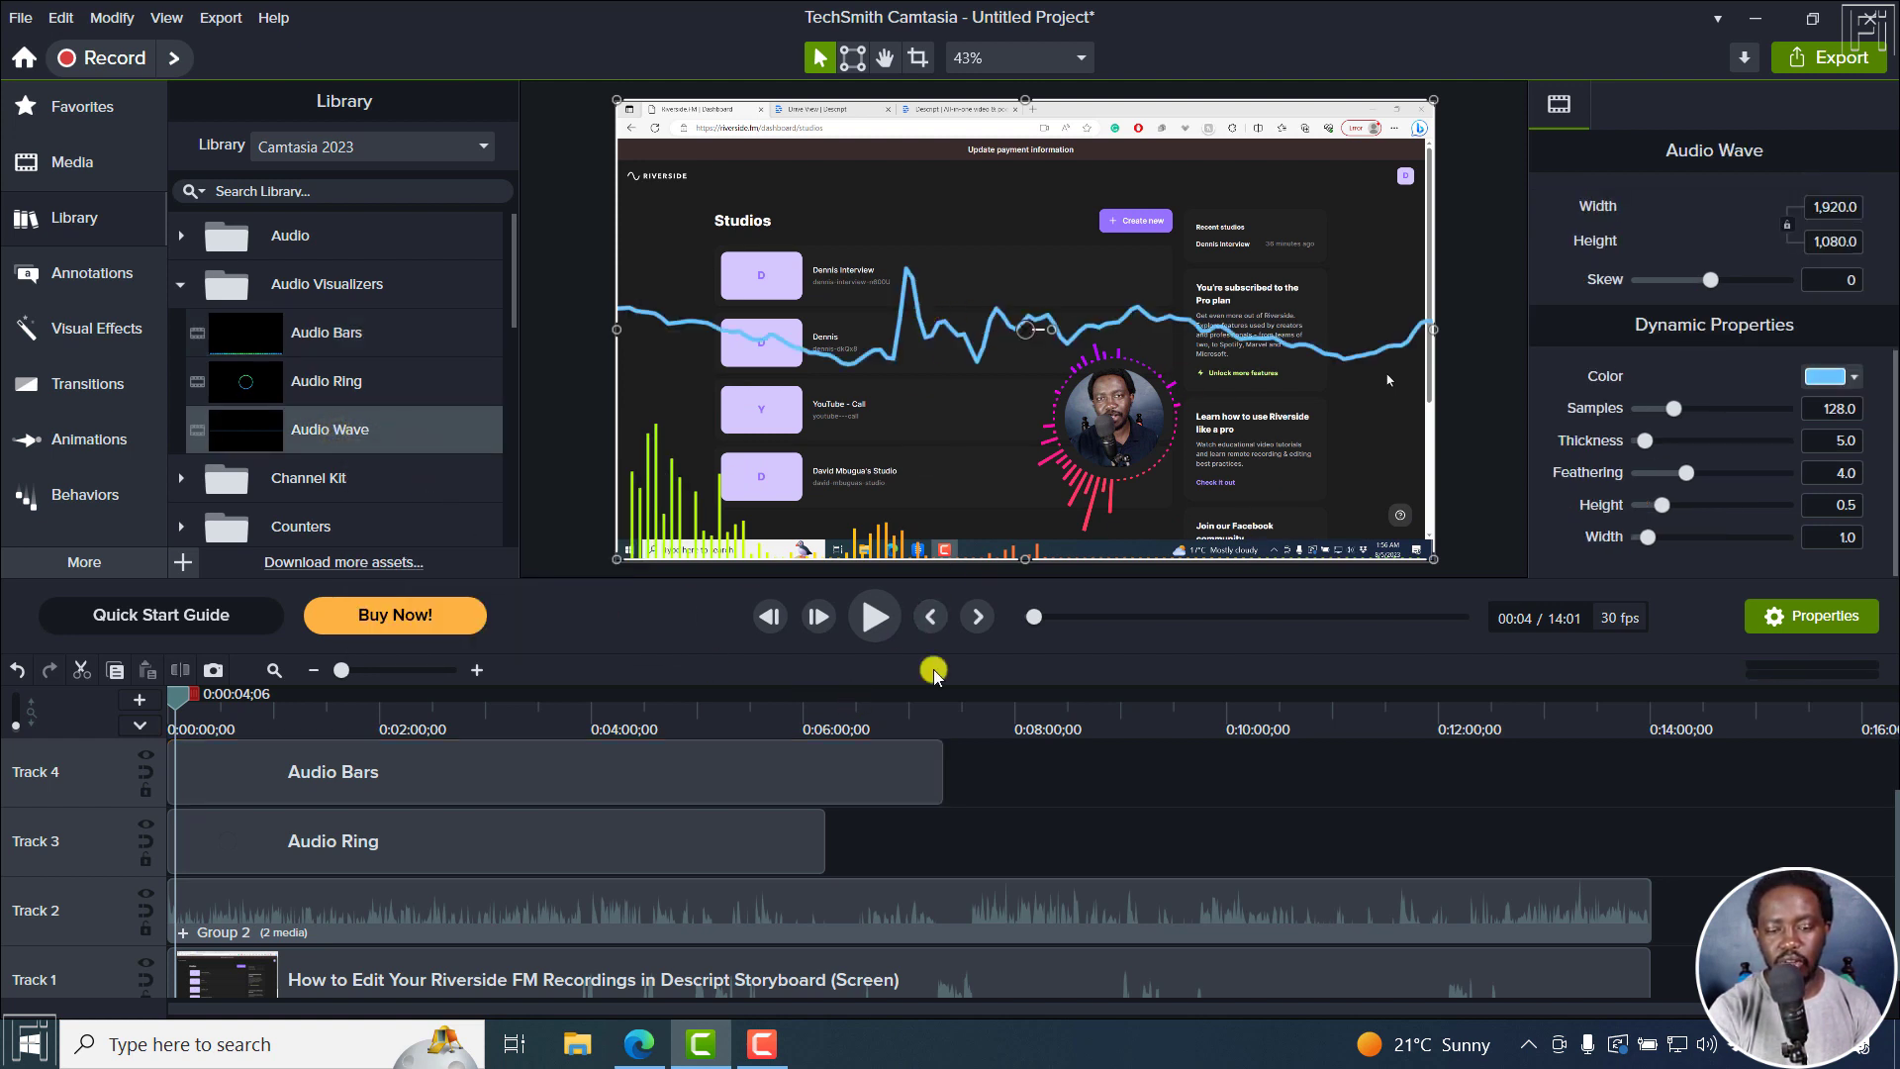
{"action": "key", "text": "space"}
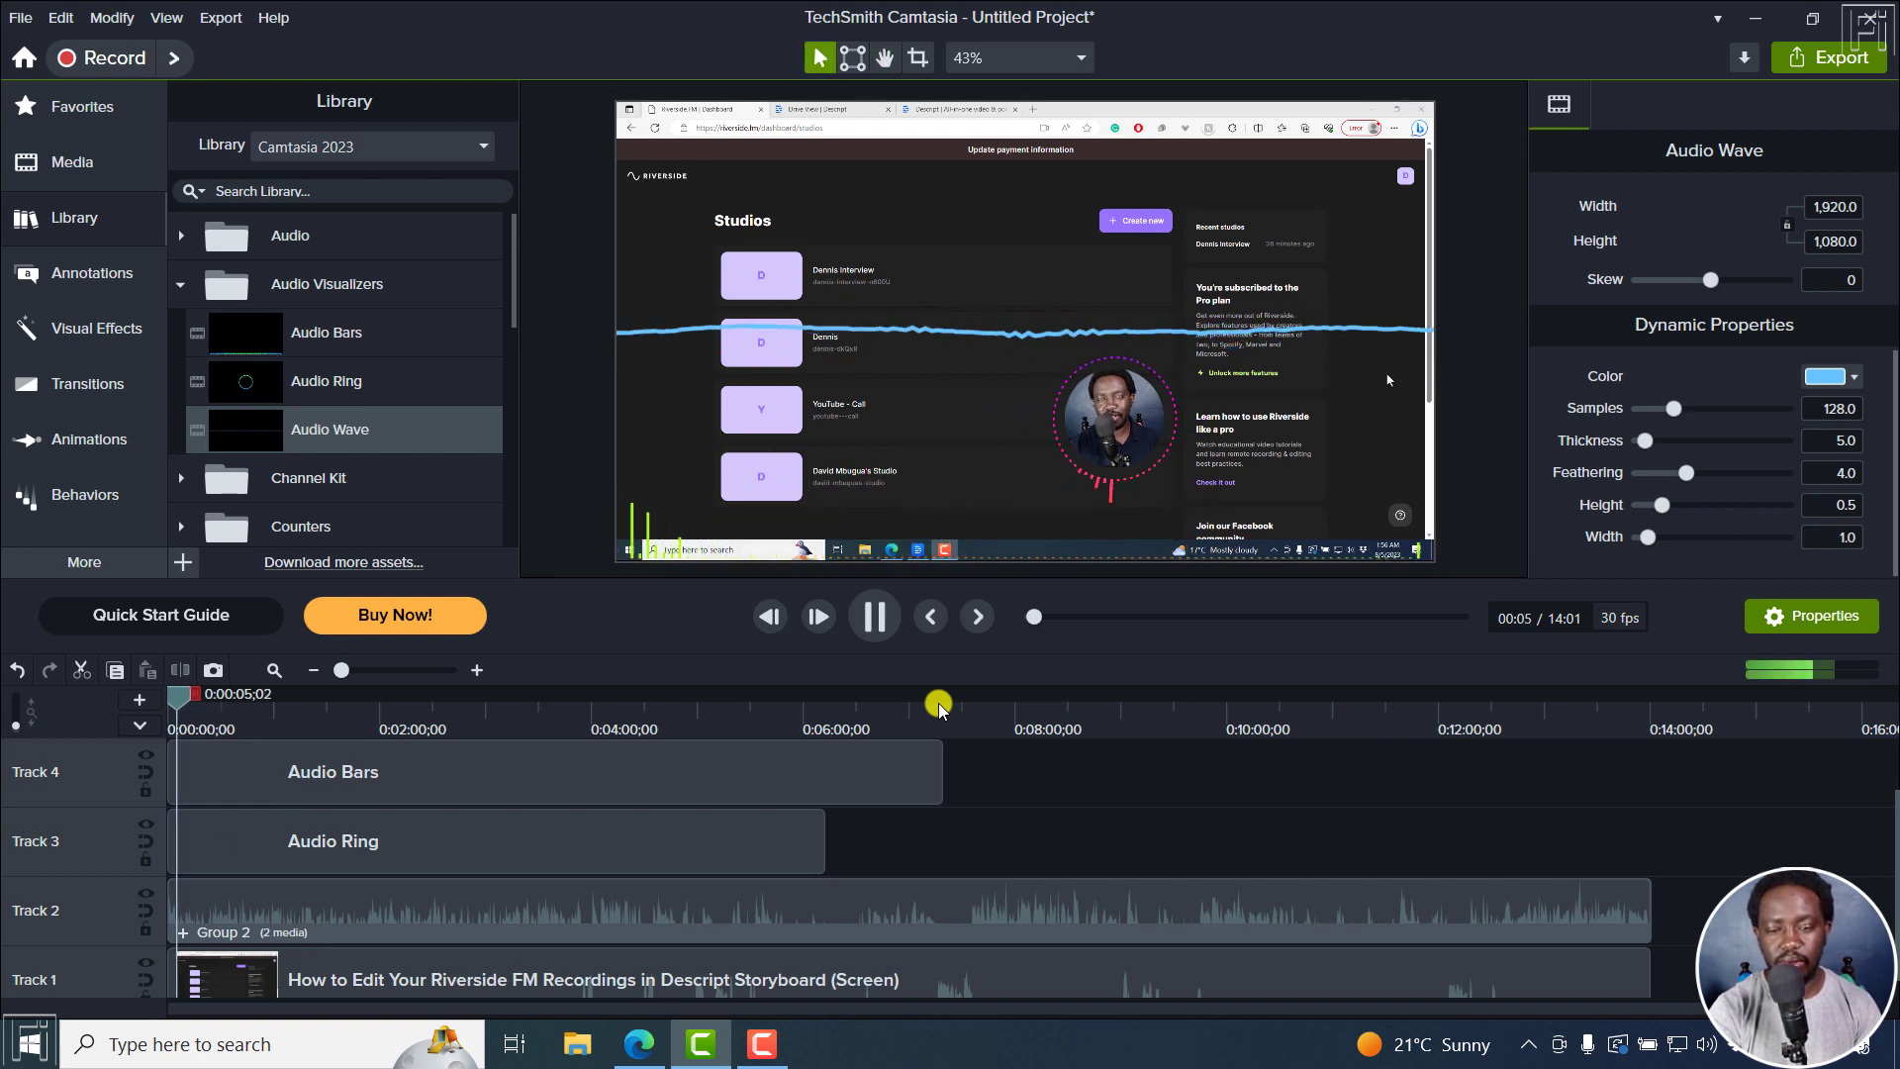
{"action": "key", "text": "space"}
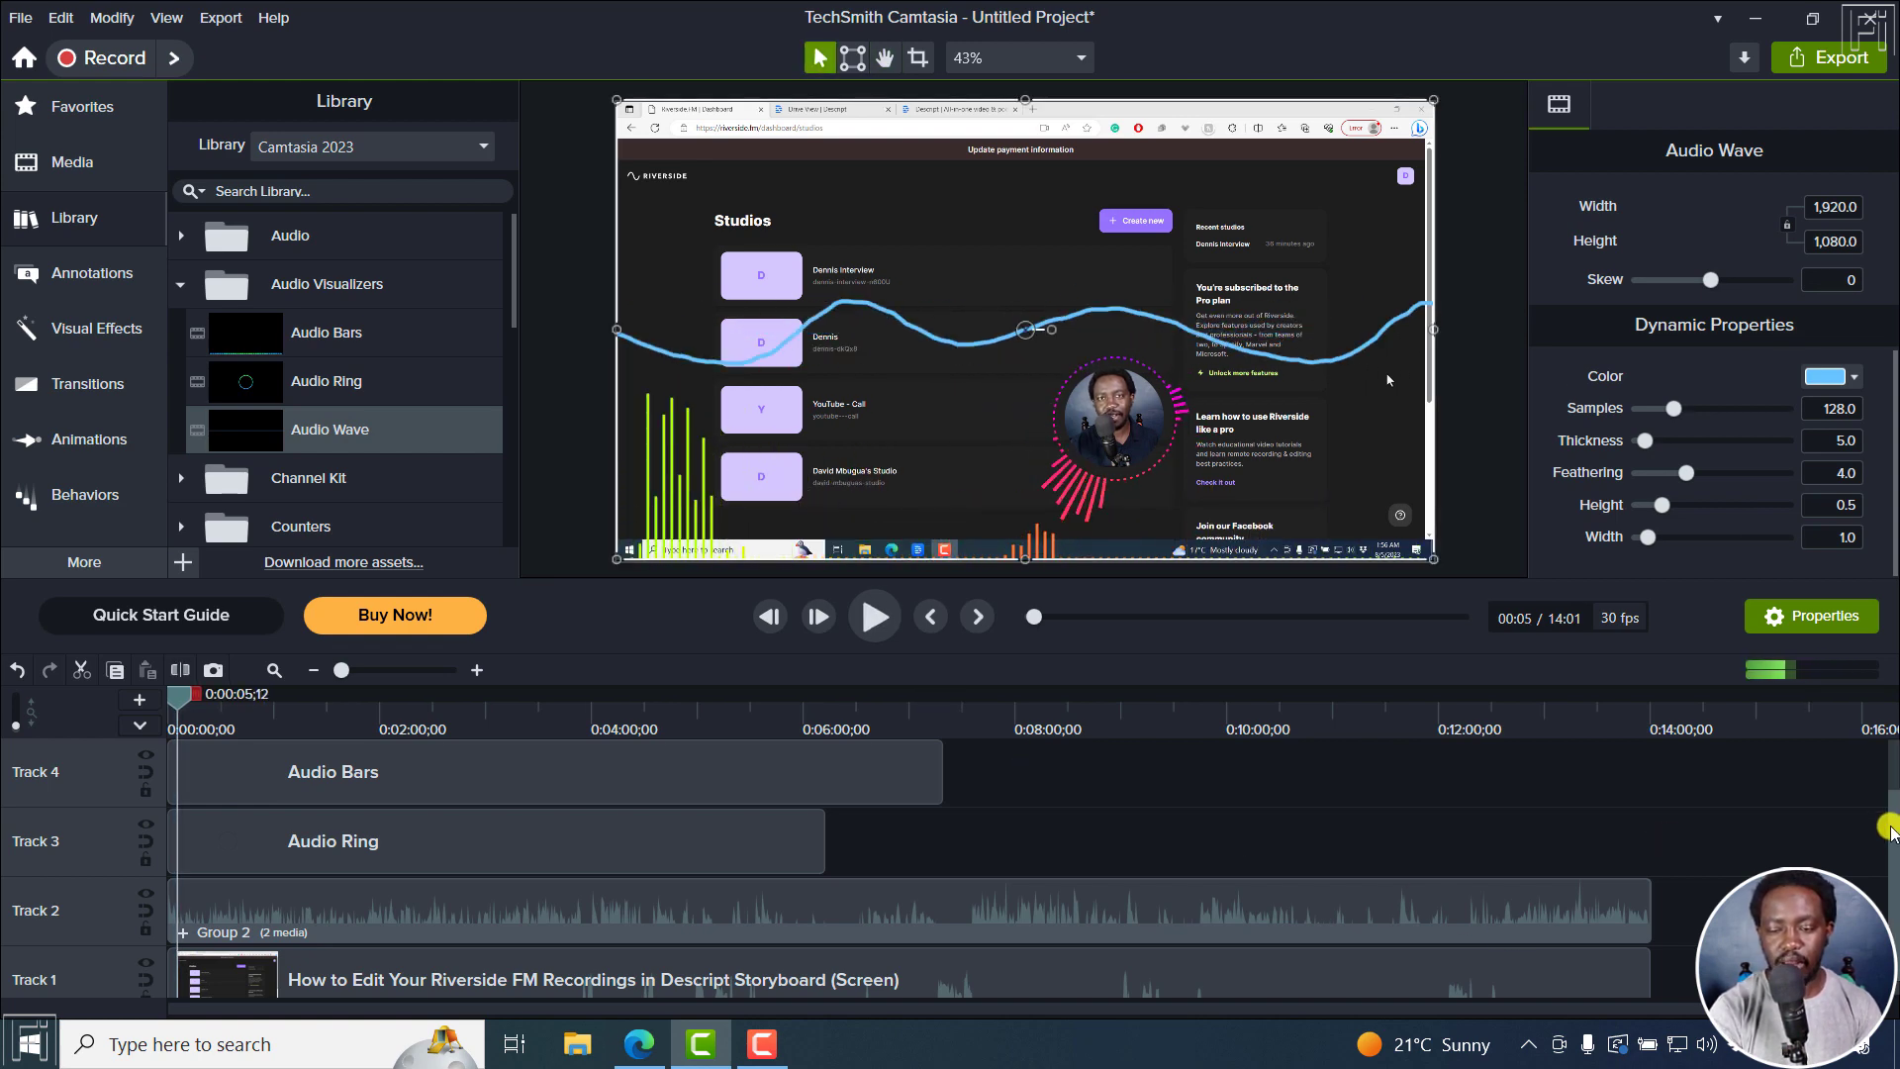
Extend the Audio Wave clip on Track 5 past the six-minute mark and move the wave near the canvas's top edge
{"action": "scroll", "coordinate": [1890, 720], "scroll_direction": "up", "scroll_amount": 1}
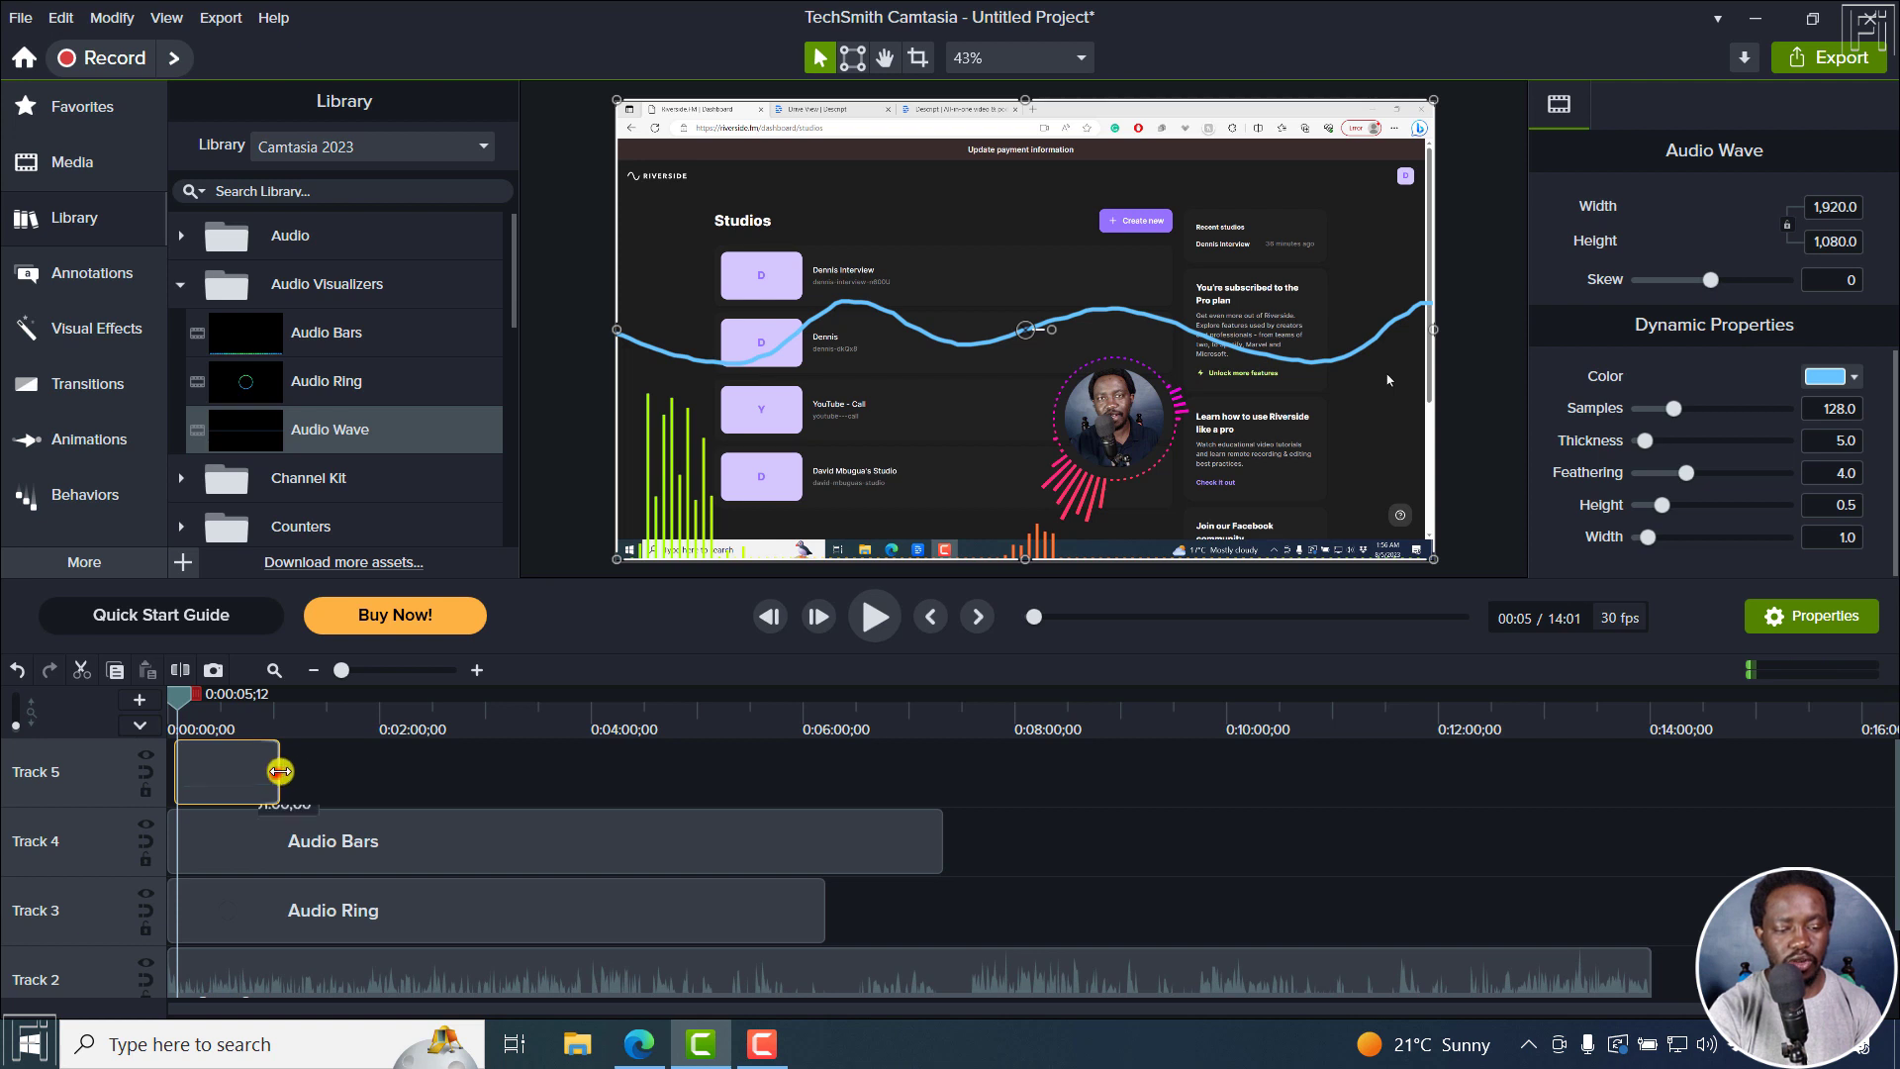
{"action": "left_click_drag", "start_coordinate": [278, 781], "coordinate": [833, 783]}
{"action": "left_click_drag", "start_coordinate": [967, 321], "coordinate": [966, 168]}
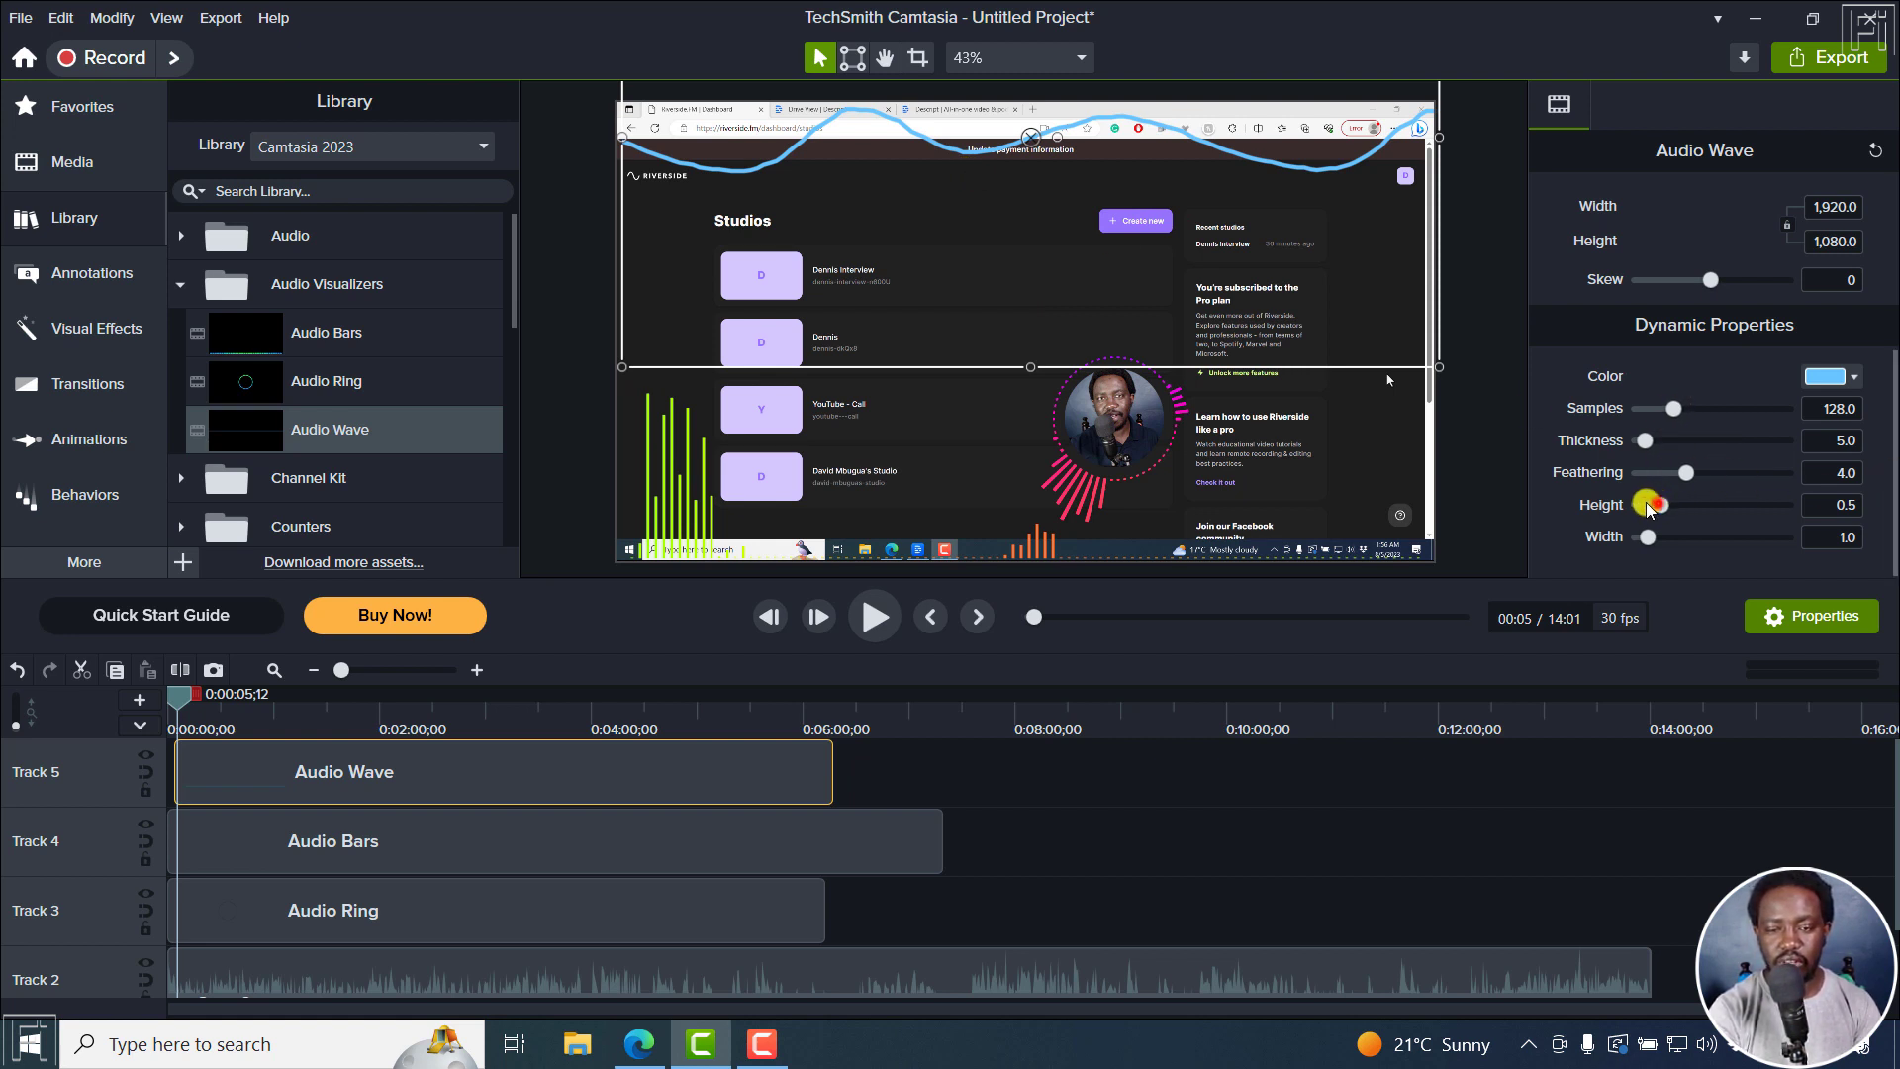
Set the Audio Wave's Height to 0.3 and Feathering to 2.2, previewing each change
{"action": "mouse_move", "coordinate": [1659, 504]}
{"action": "left_mouse_down"}
{"action": "mouse_move", "coordinate": [1630, 505]}
{"action": "mouse_move", "coordinate": [1649, 505]}
{"action": "left_mouse_up"}
{"action": "key", "text": "space"}
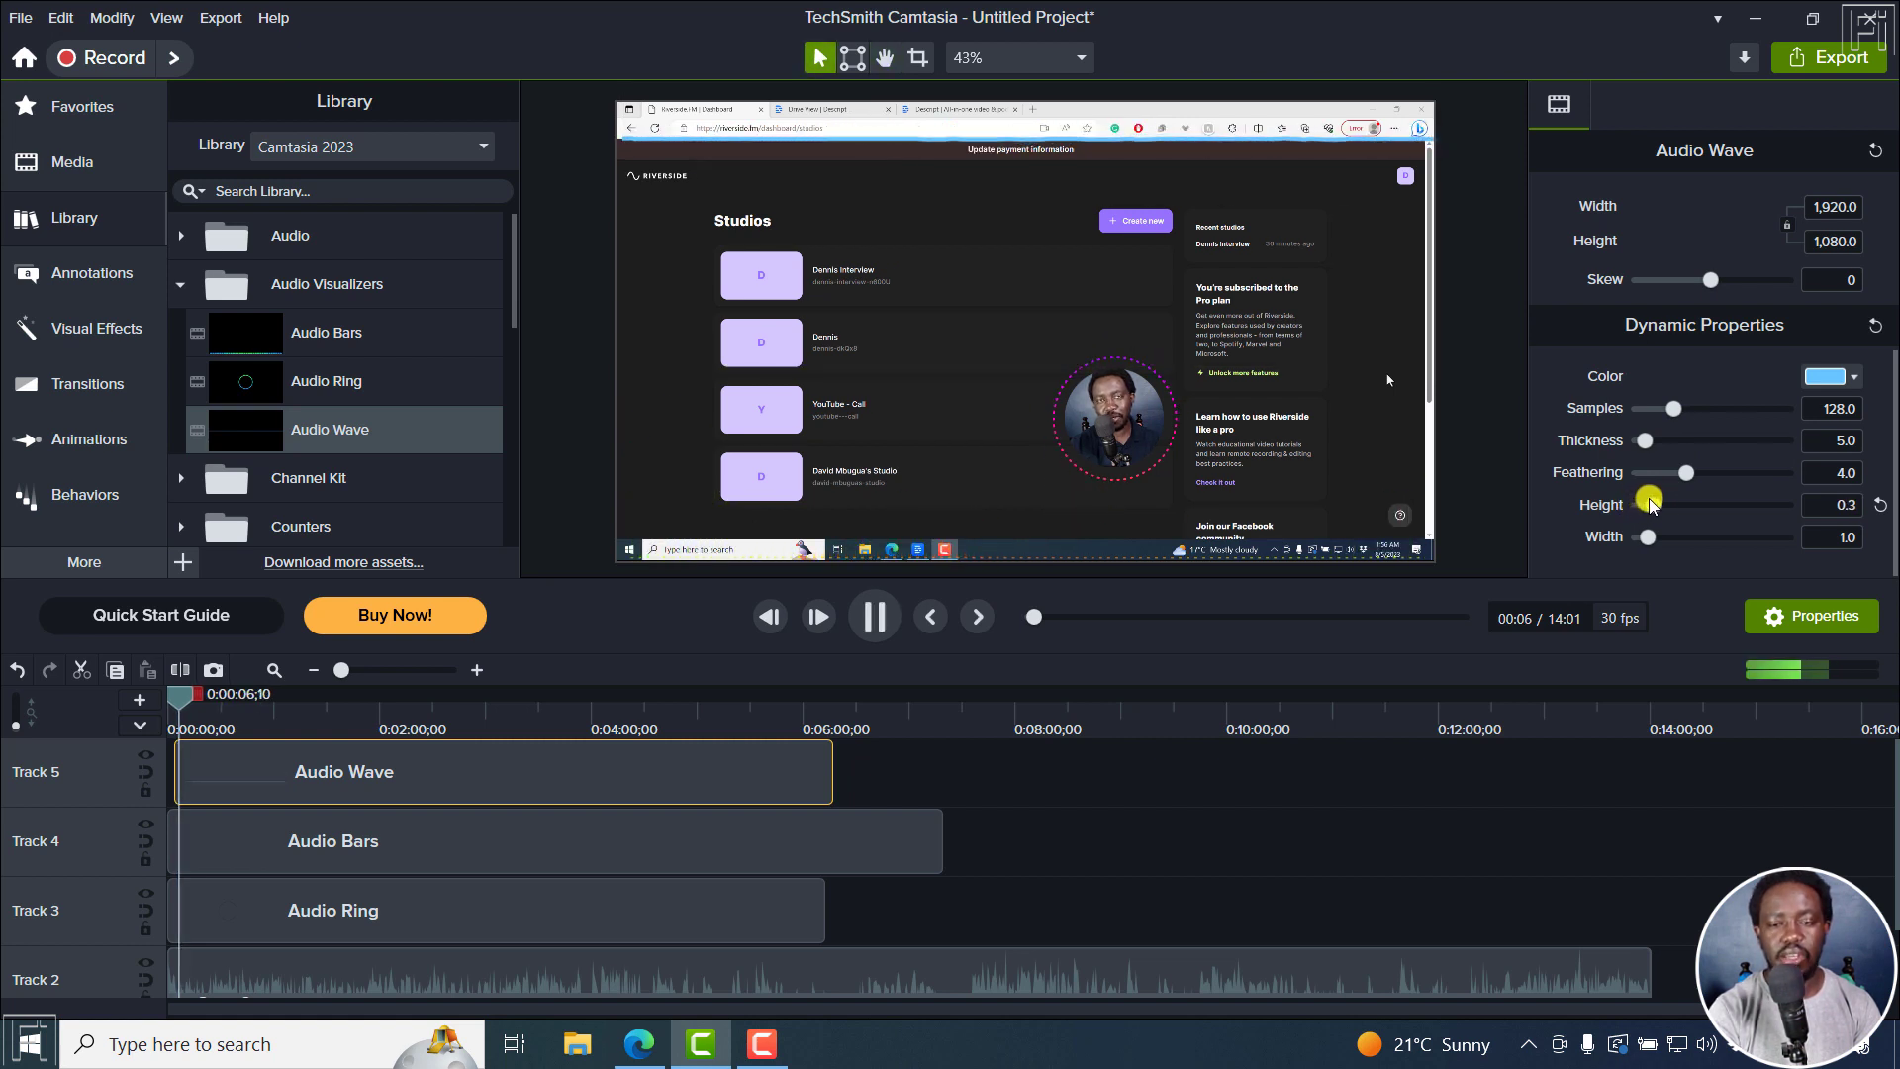
{"action": "key", "text": "space"}
{"action": "left_click_drag", "start_coordinate": [1686, 473], "coordinate": [1658, 479]}
{"action": "key", "text": "space"}
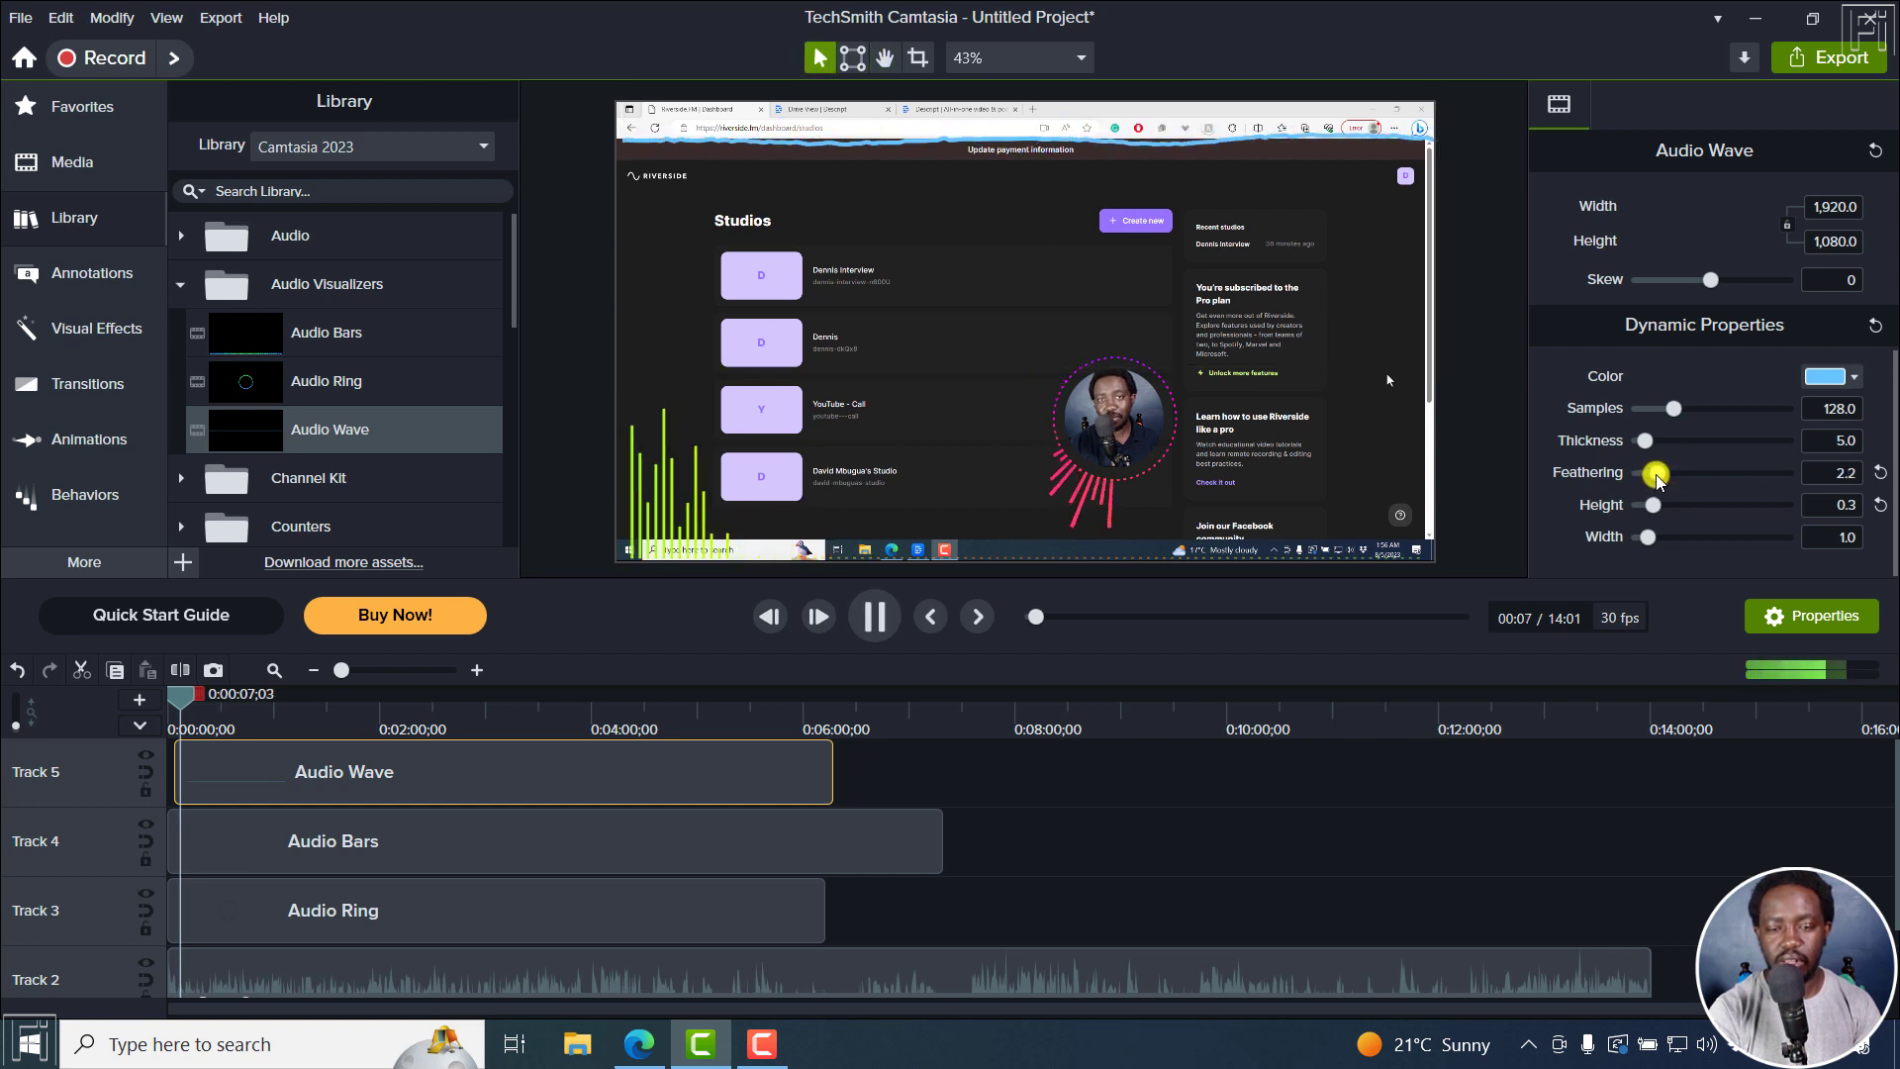
{"action": "key", "text": "space"}
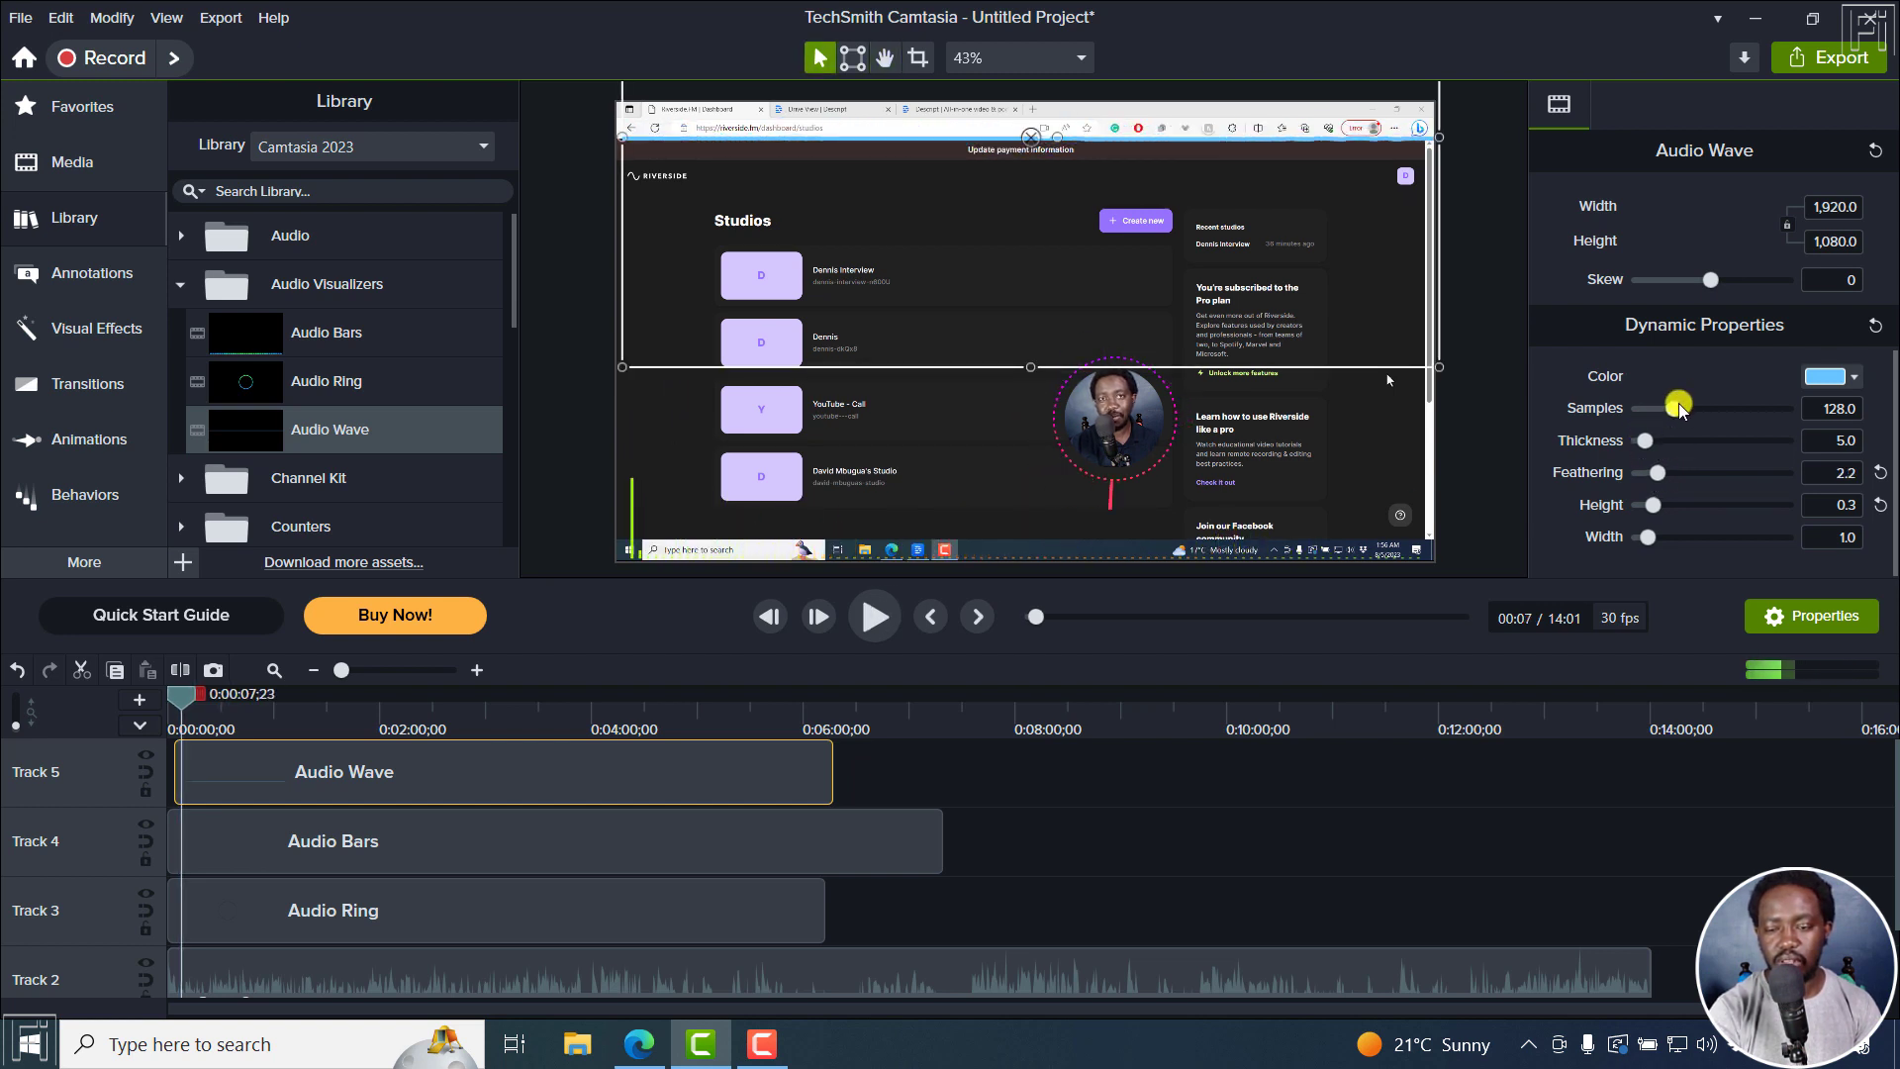
Set the Audio Wave's Samples to 325.1 and preview the result
{"action": "left_click_drag", "start_coordinate": [1678, 403], "coordinate": [1731, 419]}
{"action": "key", "text": "space"}
{"action": "key", "text": "space"}
{"action": "key", "text": "space"}
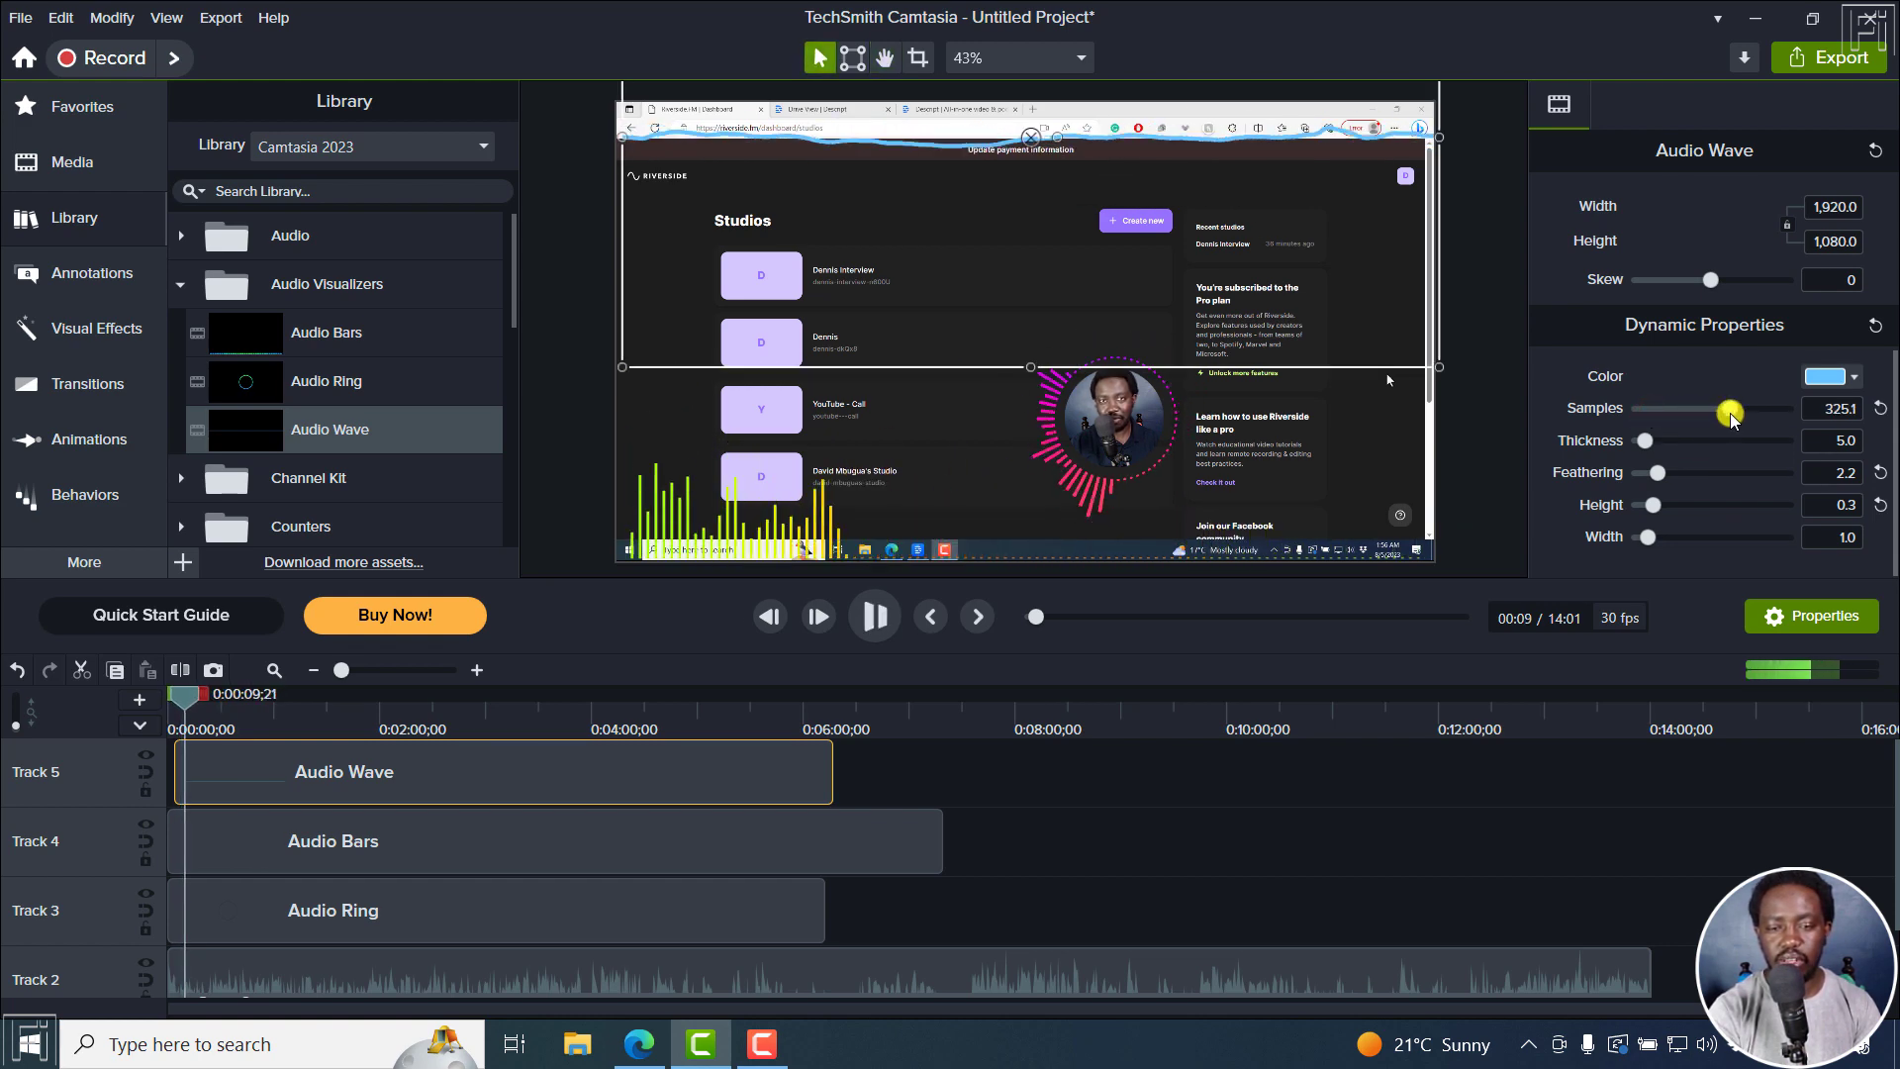
{"action": "key", "text": "space"}
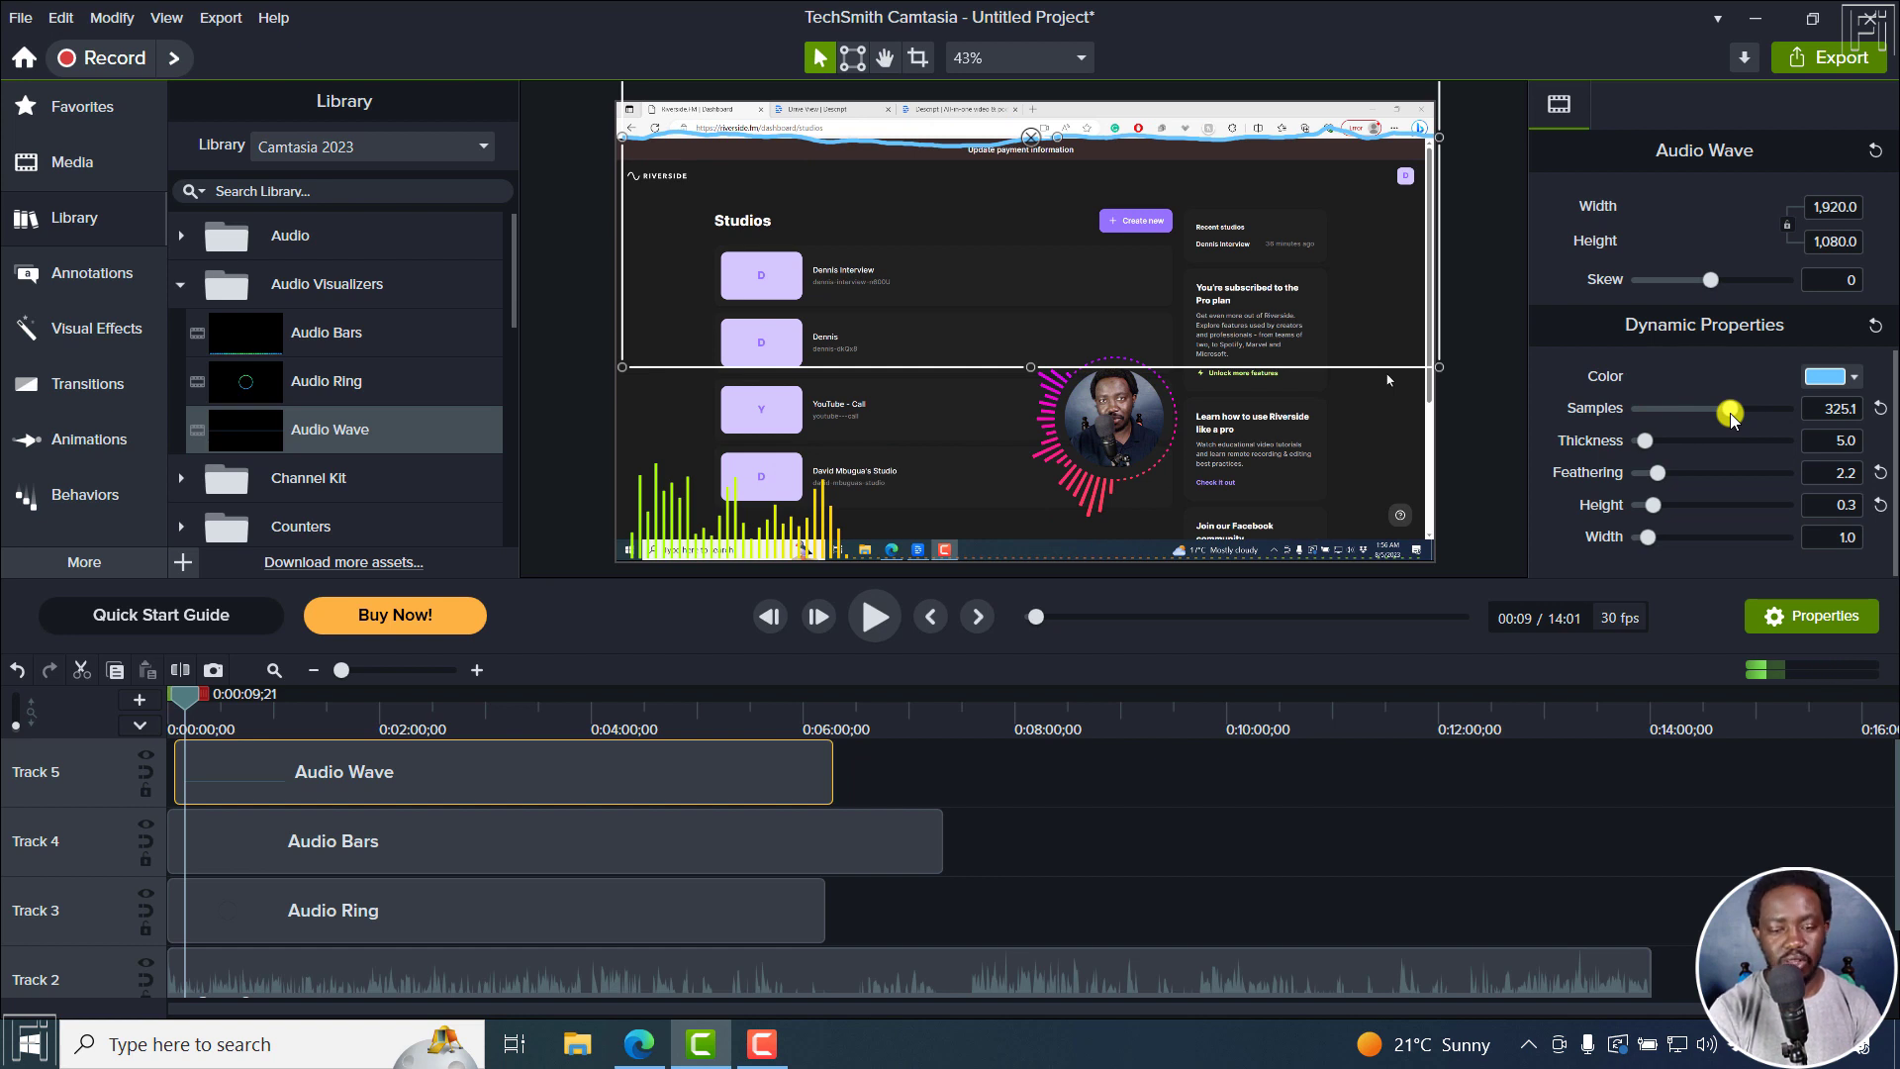